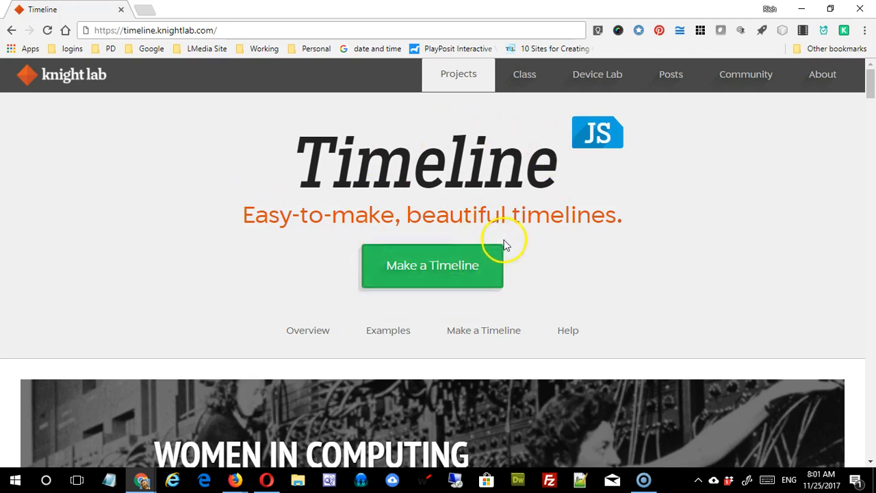
Step: Scroll the TimelineJS page past the demo, Tips, Media sources and Examples to Make a Timeline
scroll(503, 323, "down", 4)
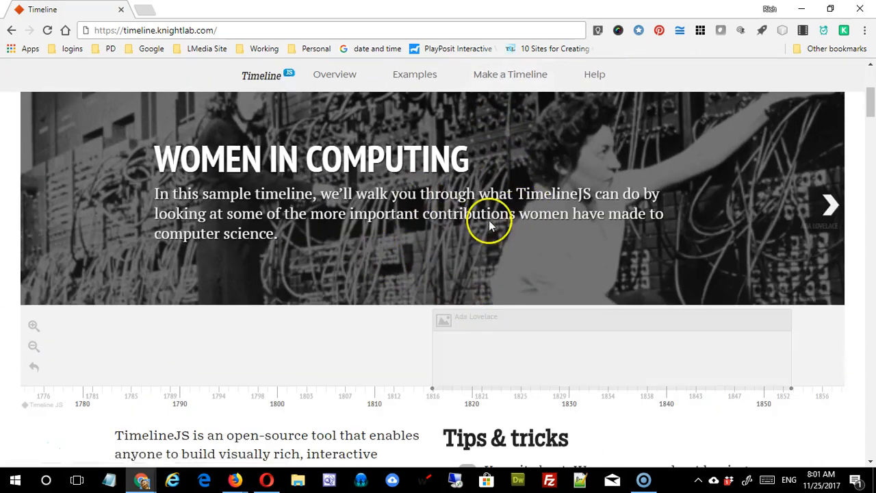
scroll(372, 295, "down", 4)
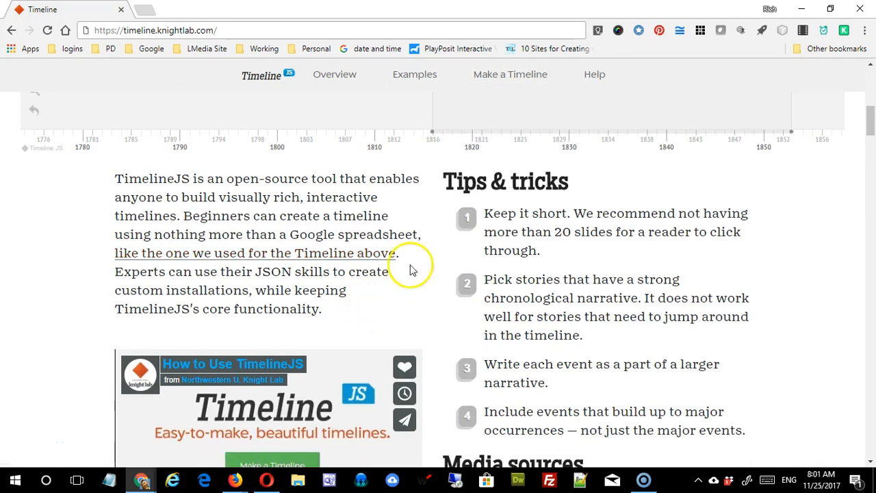
scroll(367, 226, "down", 1)
scroll(368, 226, "down", 2)
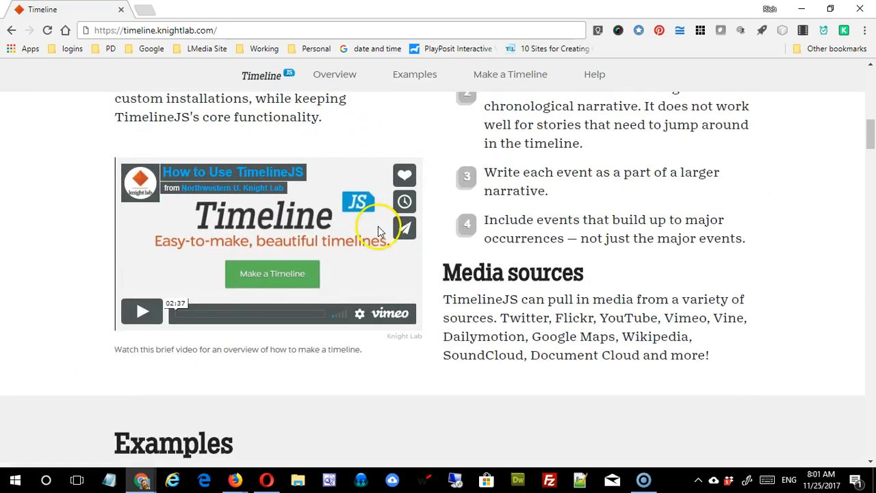
scroll(513, 267, "up", 2)
scroll(515, 267, "down", 3)
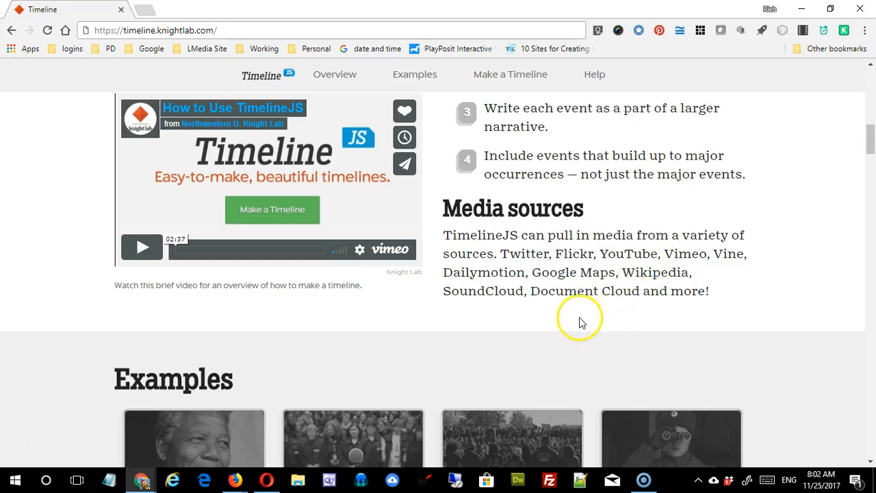
scroll(566, 325, "down", 5)
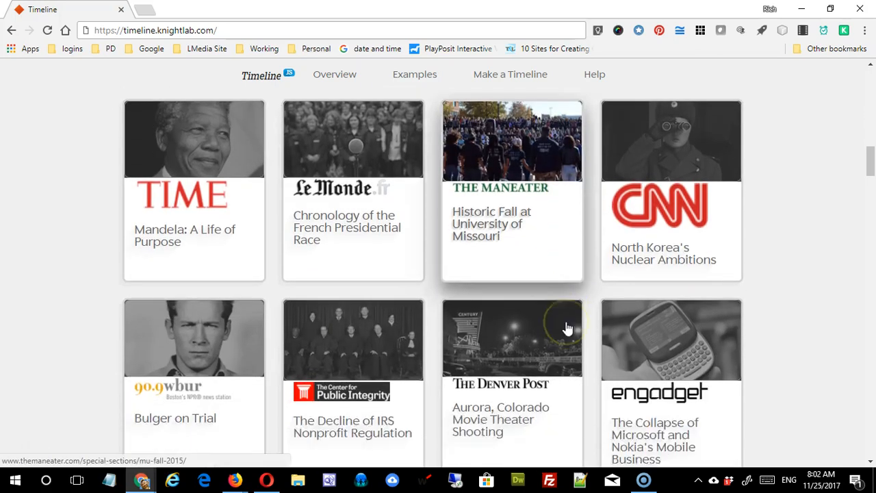
scroll(567, 329, "down", 4)
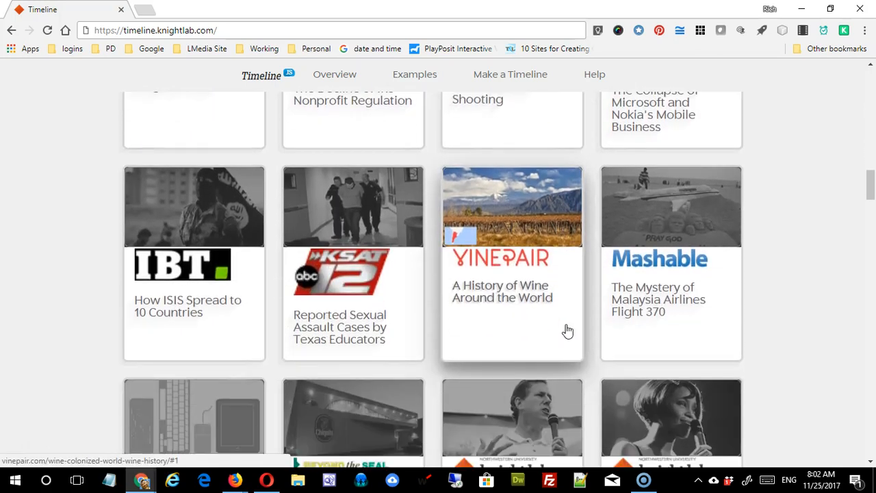
scroll(567, 333, "down", 7)
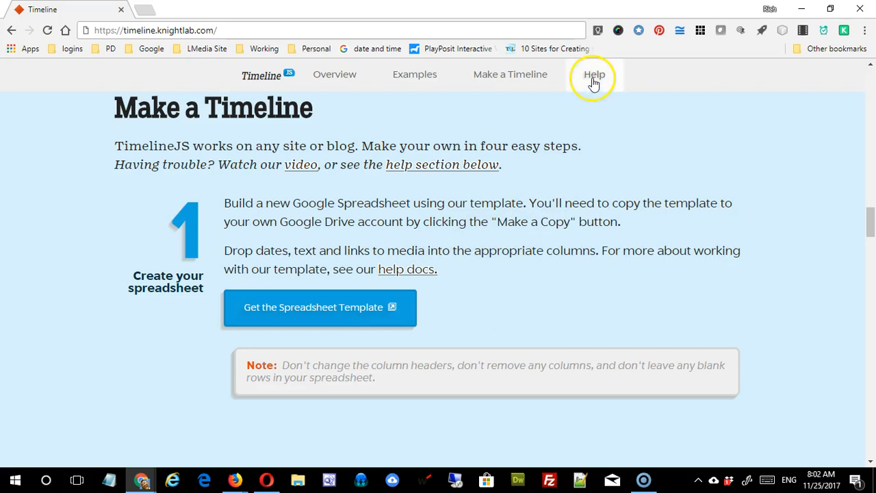
scroll(593, 161, "down", 5)
scroll(598, 157, "up", 6)
scroll(597, 157, "down", 1)
scroll(548, 130, "up", 1)
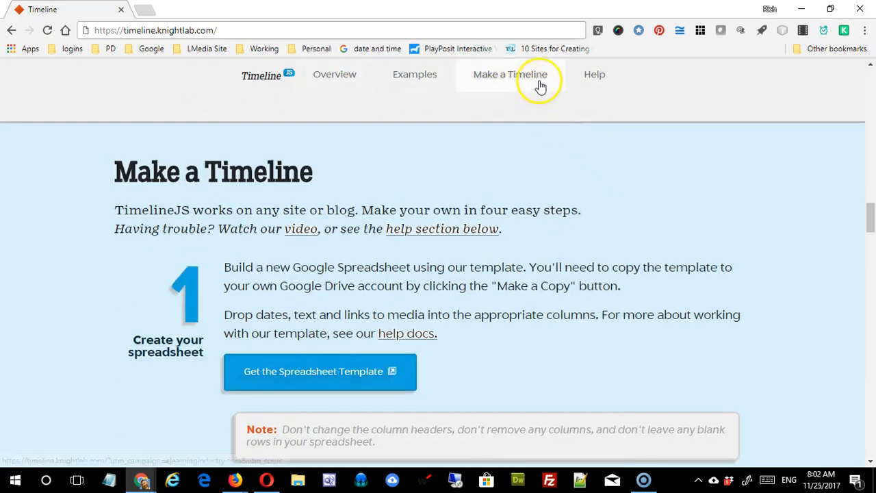
left_click(596, 76)
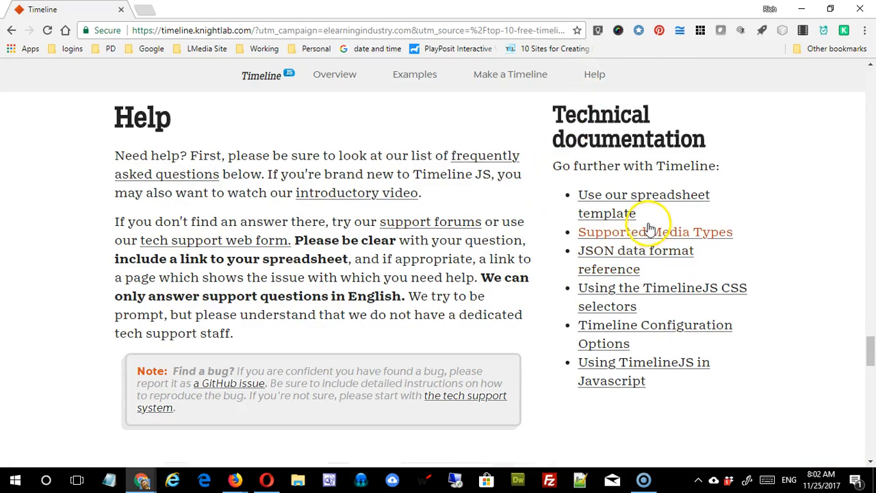
left_click(640, 236)
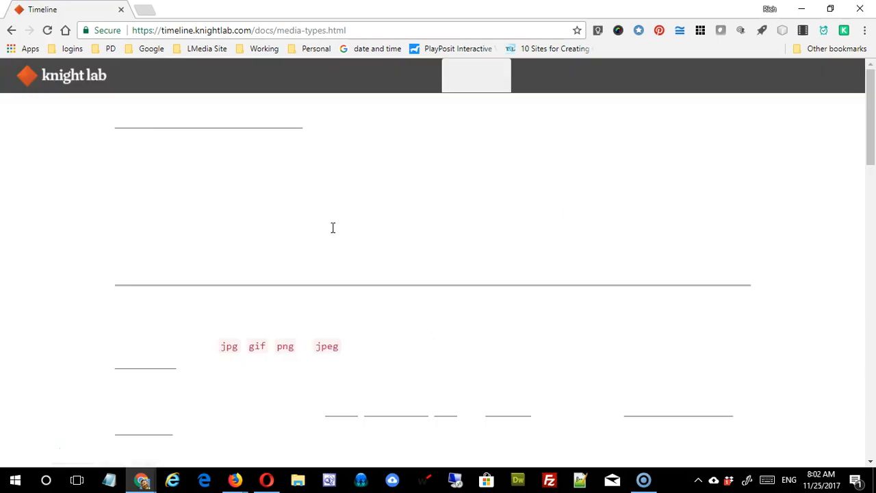
scroll(339, 231, "down", 2)
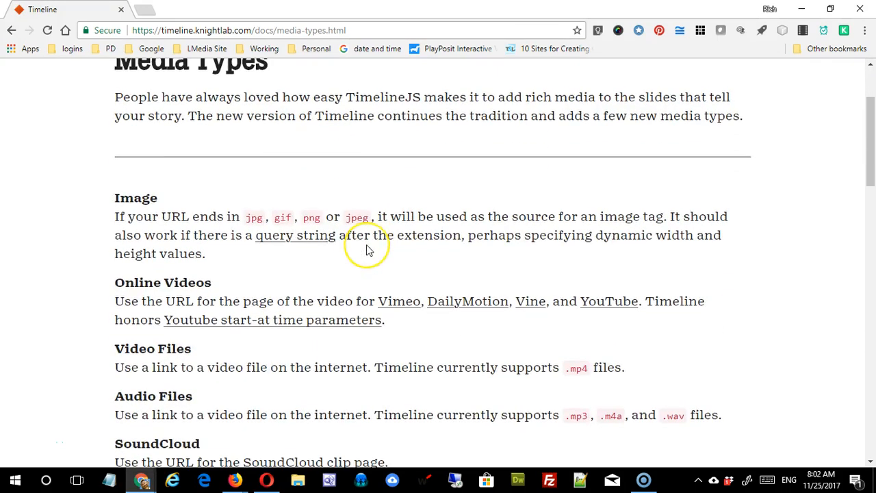
scroll(366, 250, "down", 1)
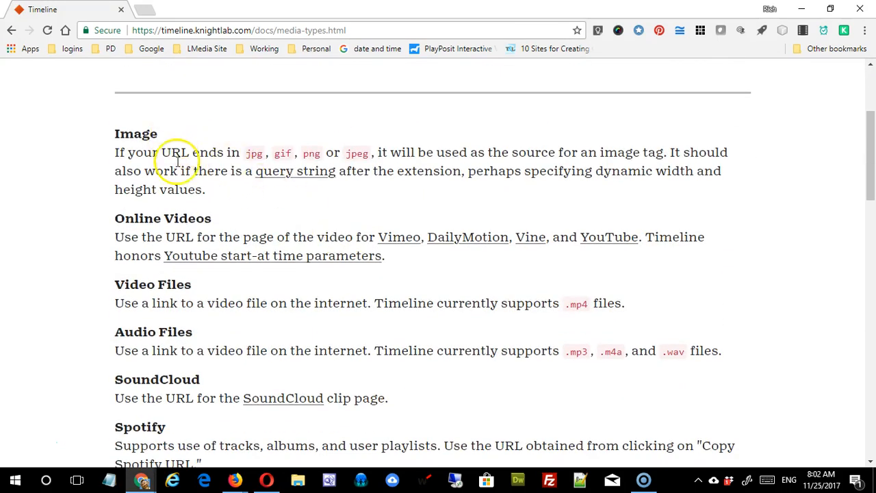
scroll(236, 309, "down", 2)
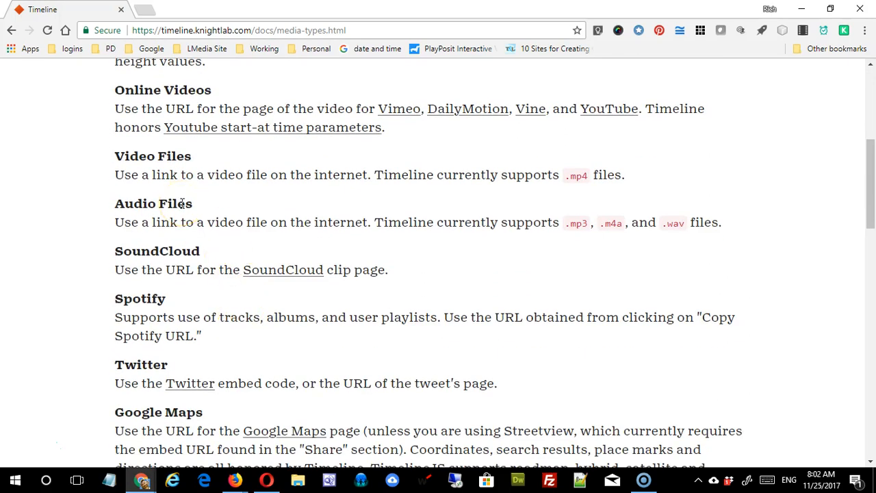
scroll(198, 215, "down", 2)
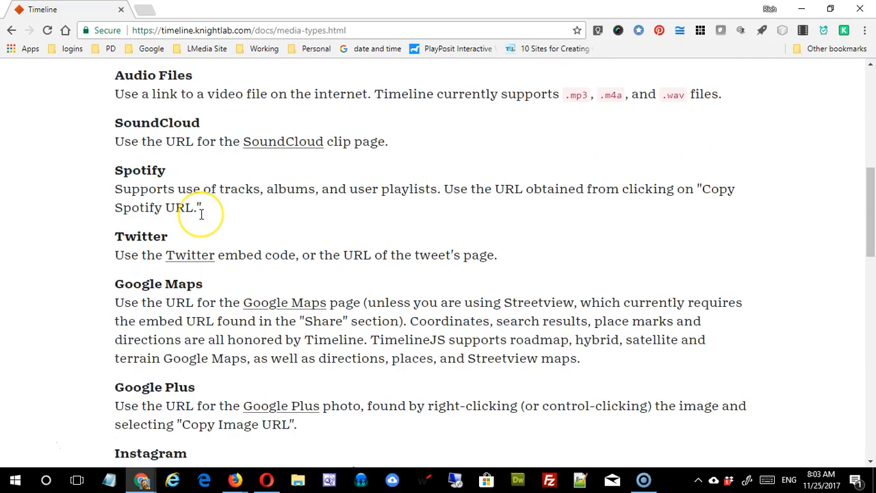
scroll(201, 215, "down", 3)
scroll(204, 270, "up", 11)
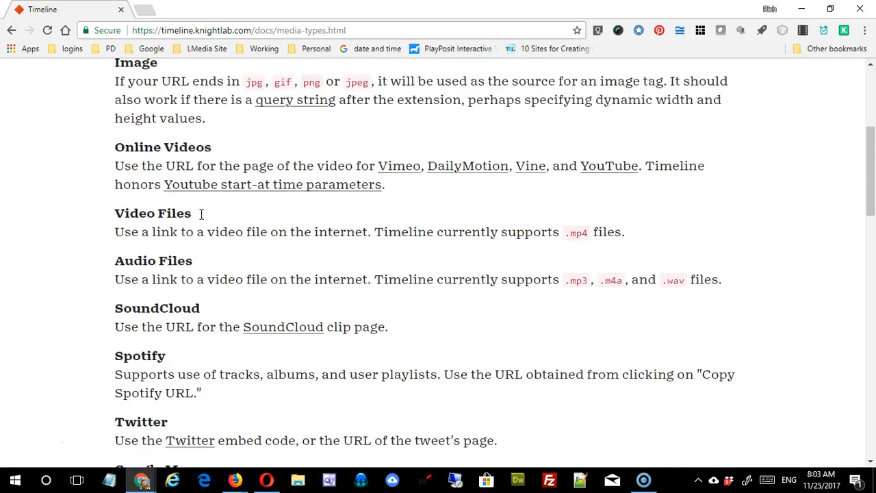
left_click(11, 30)
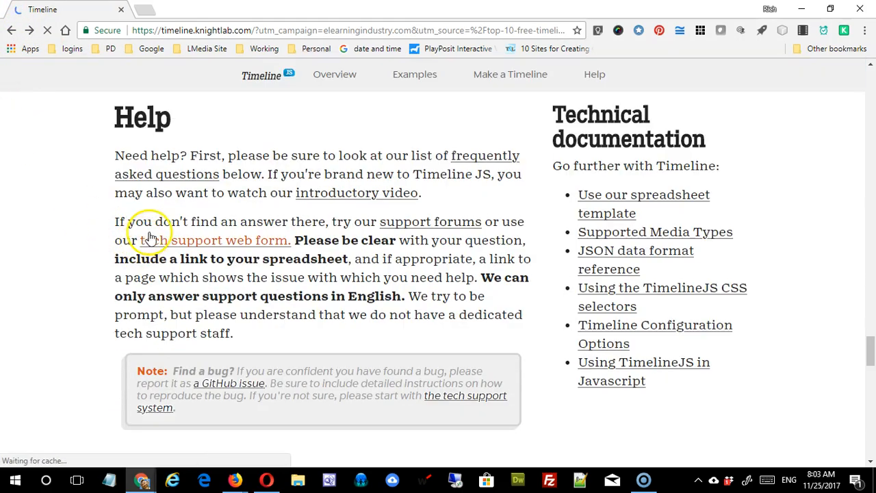
scroll(258, 244, "down", 5)
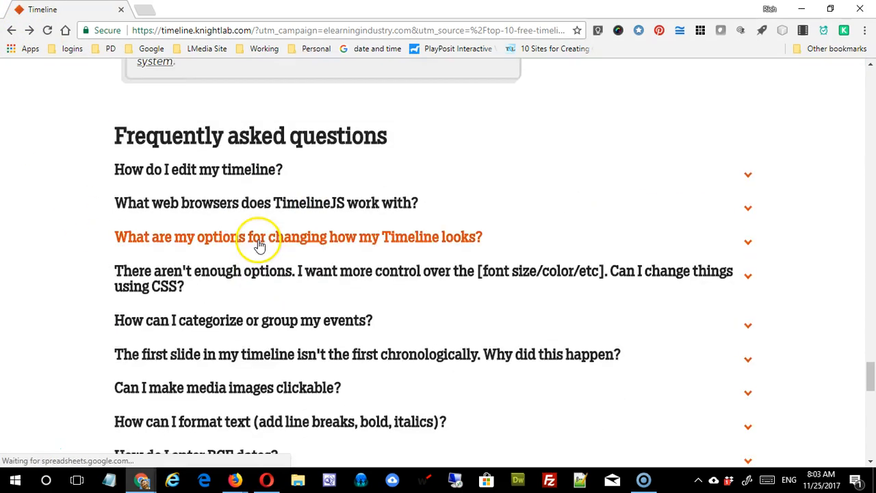
scroll(246, 233, "up", 6)
left_click(11, 30)
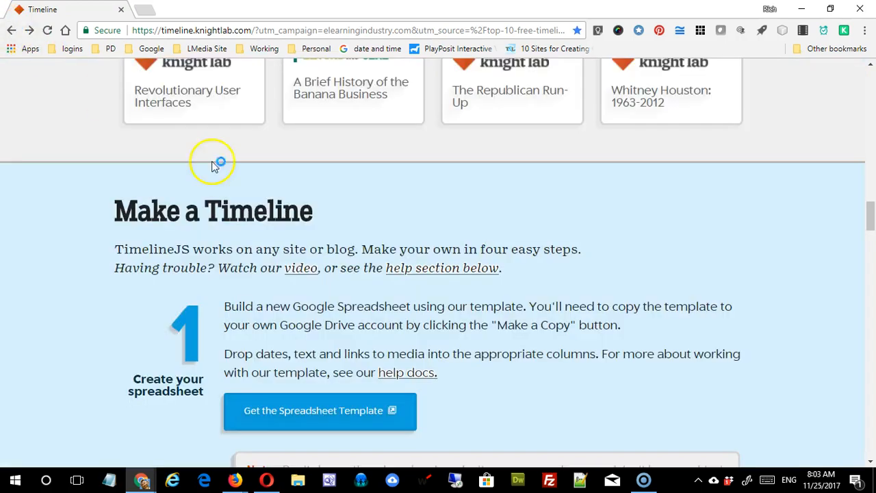
Step: Open the 'Get the Spreadsheet Template' link under step 1 to reach the Copy document page
scroll(328, 253, "down", 2)
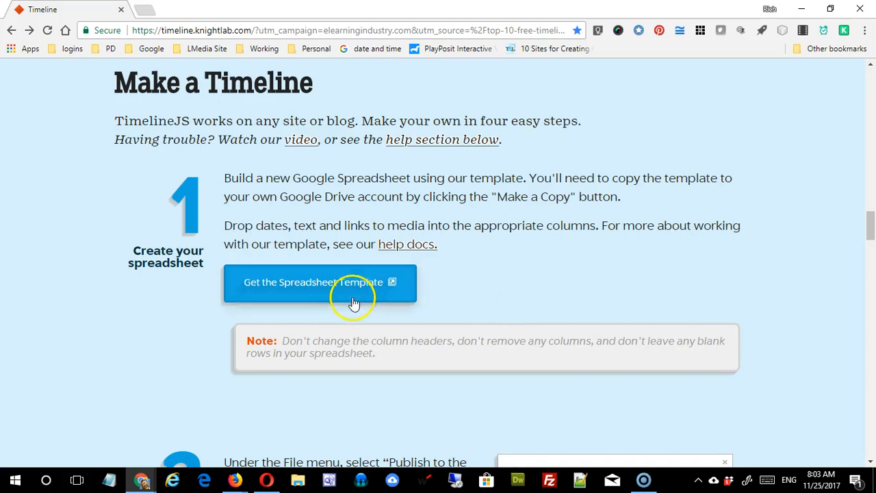
left_click(297, 280)
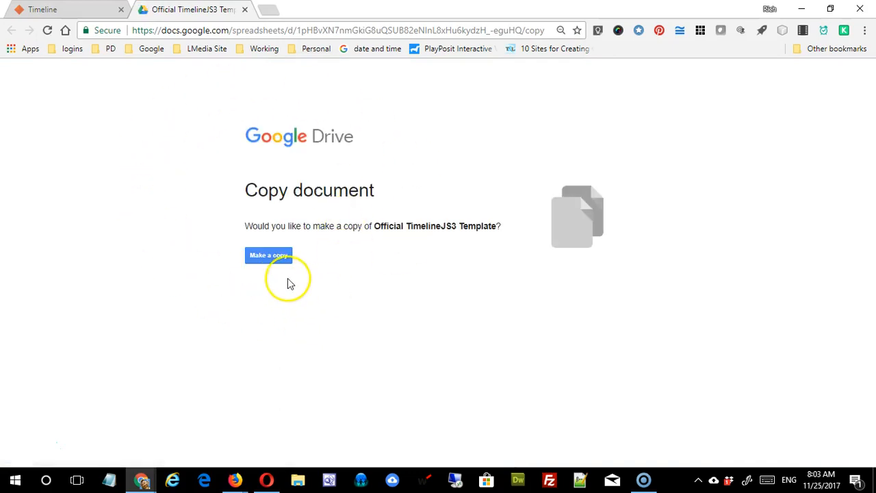
Step: Make a copy of the Official TimelineJS3 Template spreadsheet
left_click(277, 263)
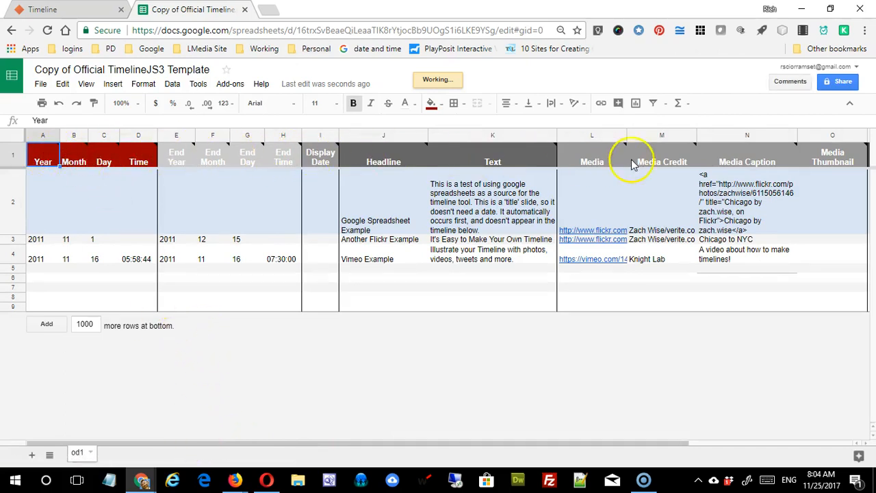
left_click_drag(678, 442, 382, 436)
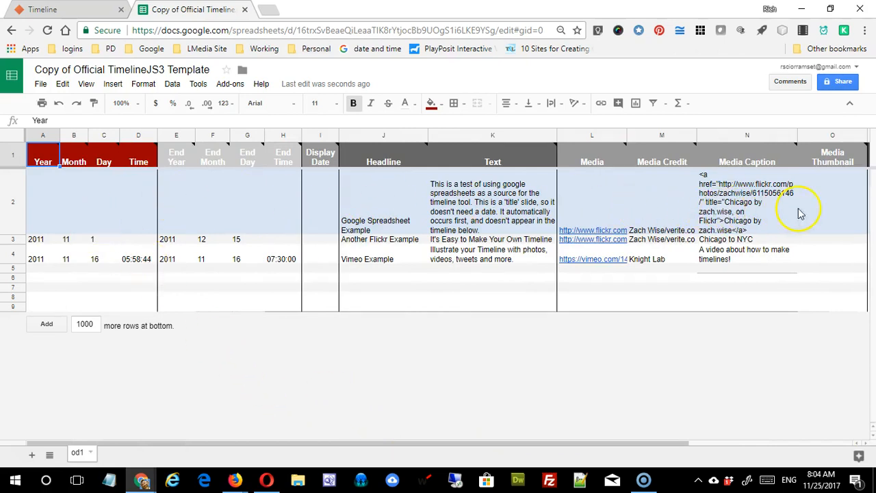
left_click(607, 205)
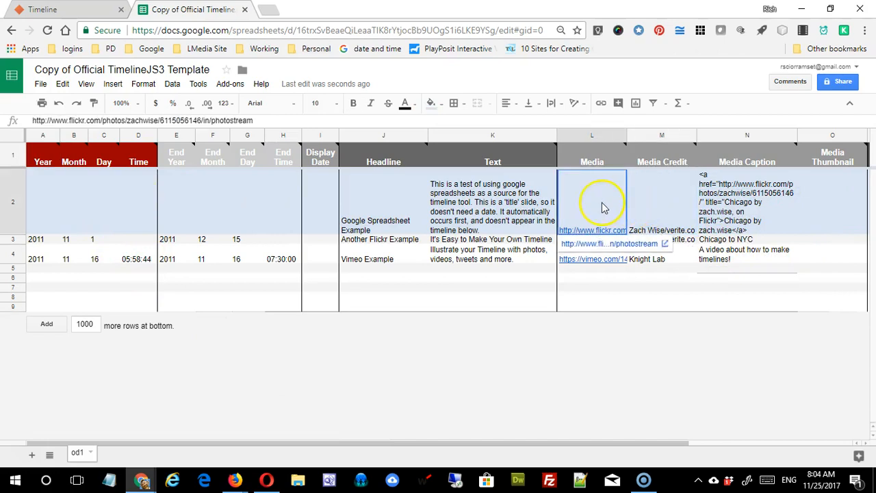
left_click(527, 206)
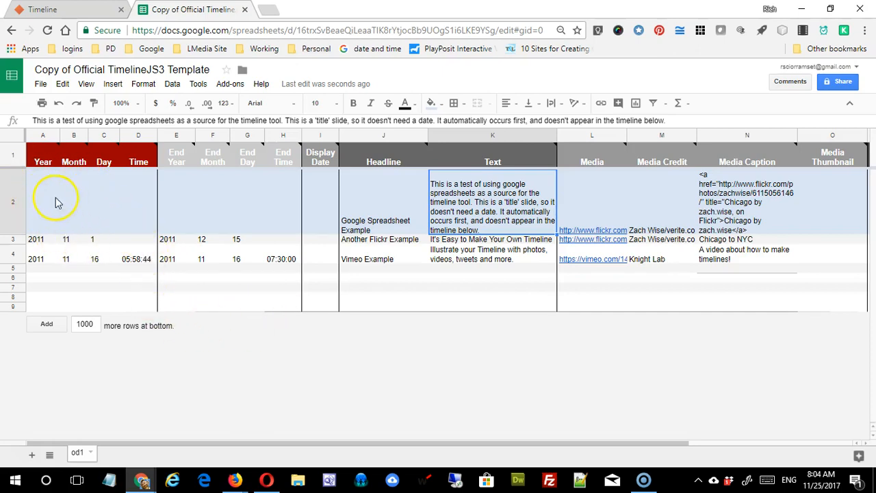
mouse_move(67, 177)
mouse_move(42, 159)
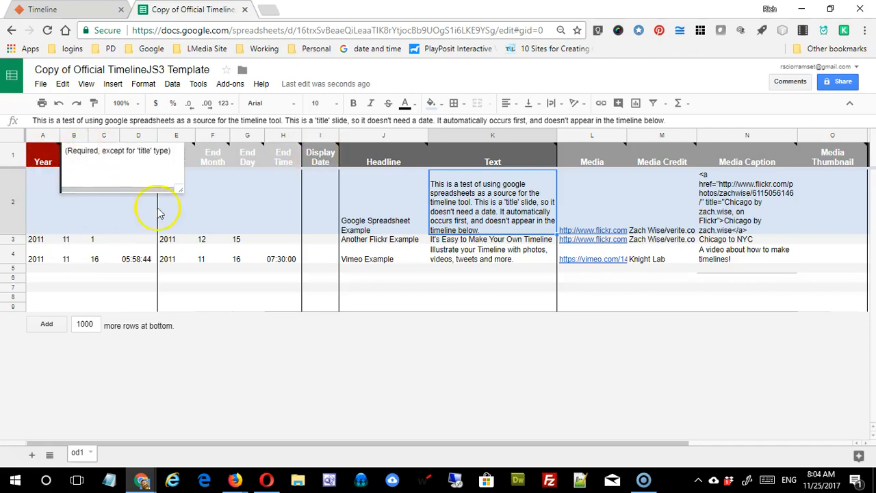
left_click(74, 219)
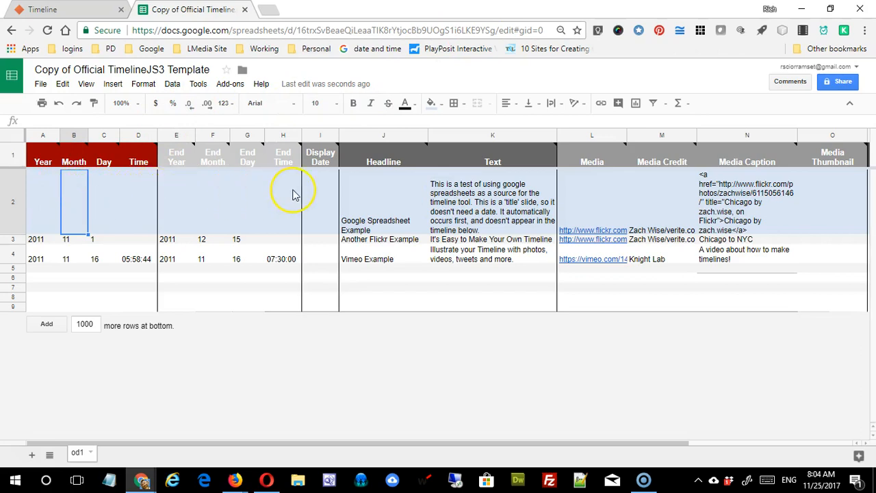
left_click(373, 209)
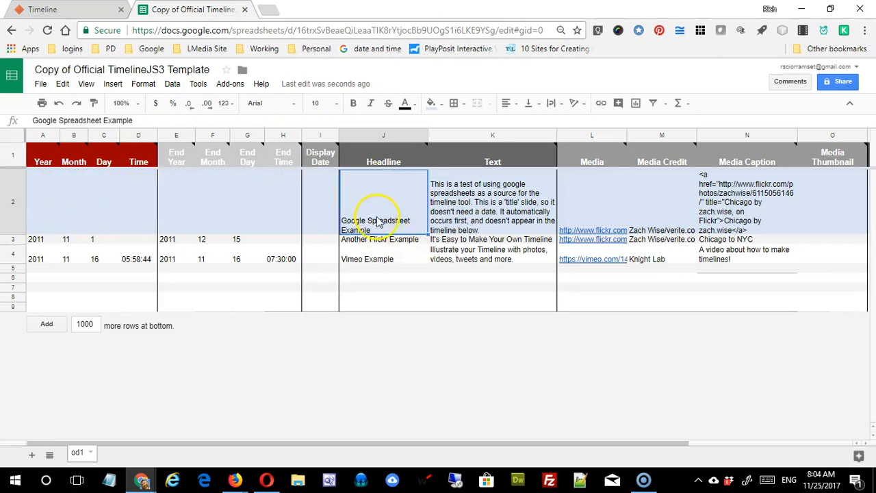
left_click(466, 214)
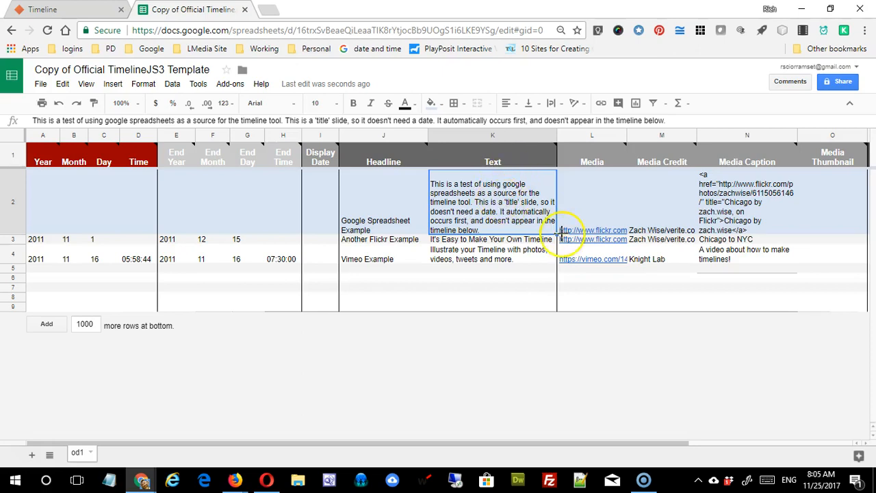
left_click(52, 241)
left_click(72, 243)
left_click(94, 243)
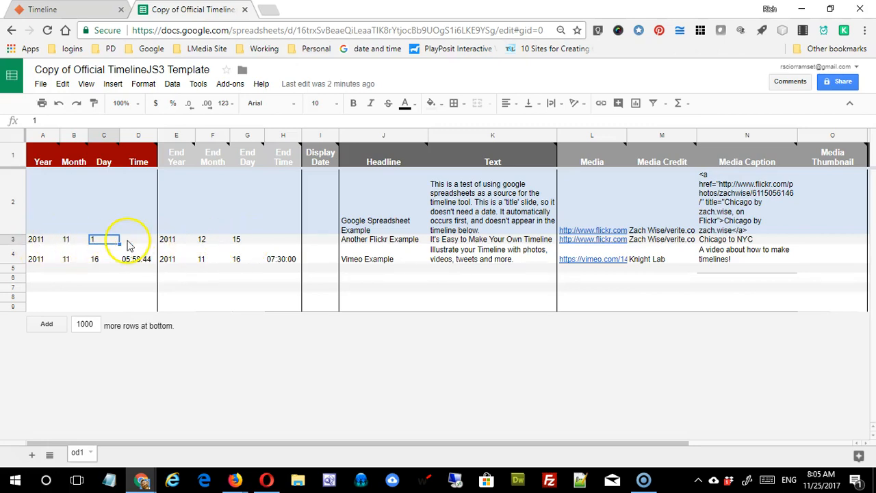
left_click_drag(168, 241, 254, 244)
key("Delete")
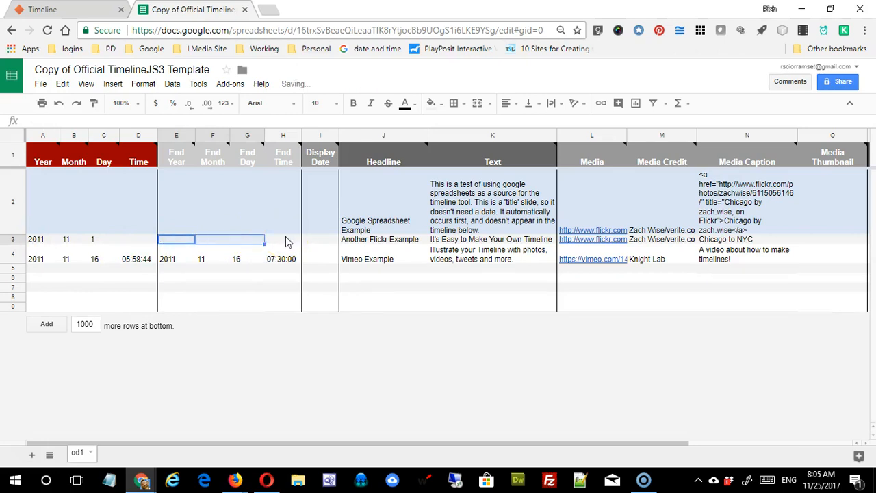
left_click(361, 239)
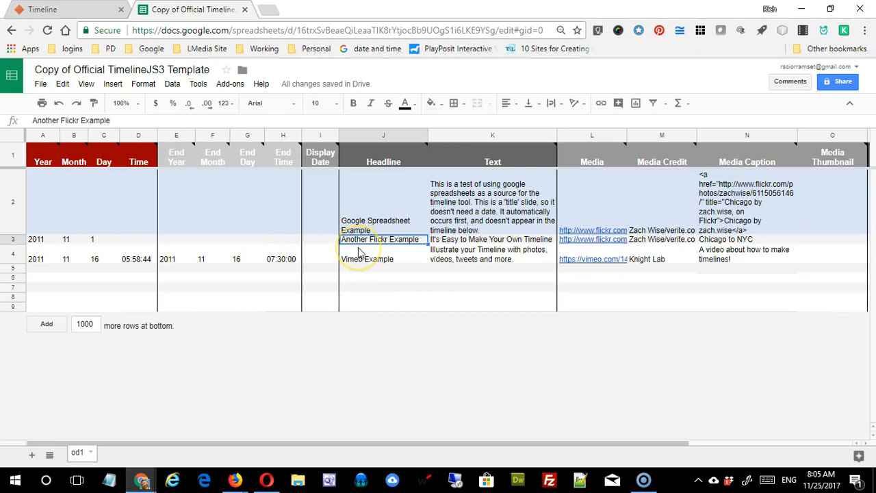
left_click(381, 226)
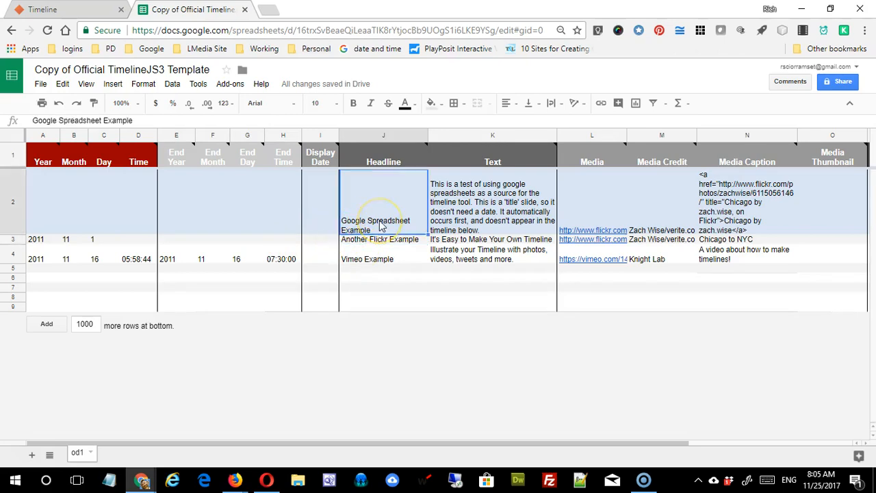
Step: Set J2 to 'About Me' and K2 to 'This timeline shows all the major important dates in my life.'
type("About")
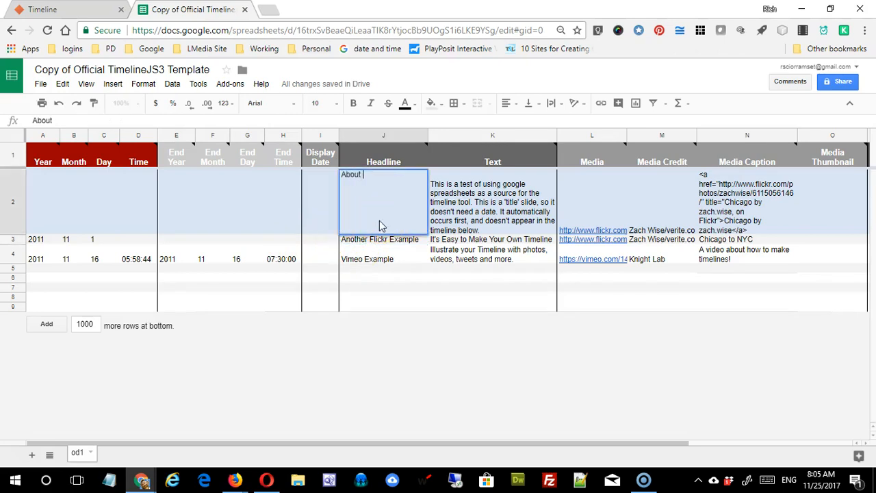
type(" Me")
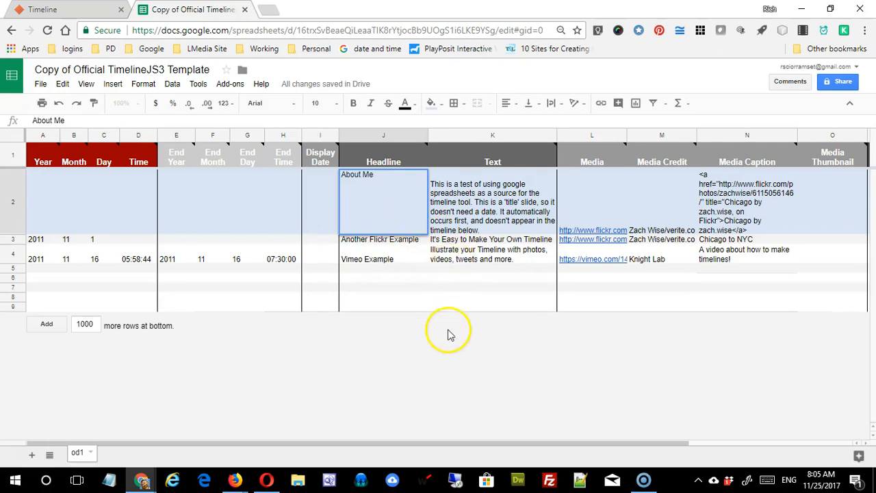
left_click(448, 306)
left_click(468, 205)
left_click(444, 183)
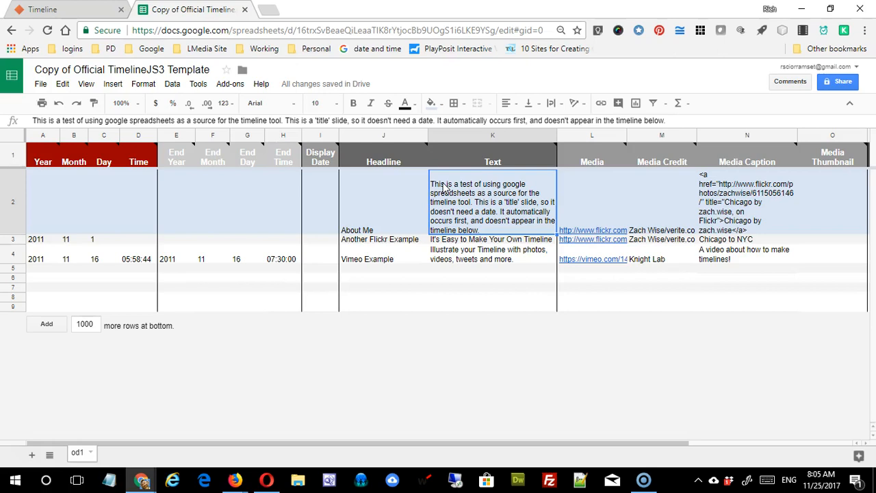
type("This timeline show")
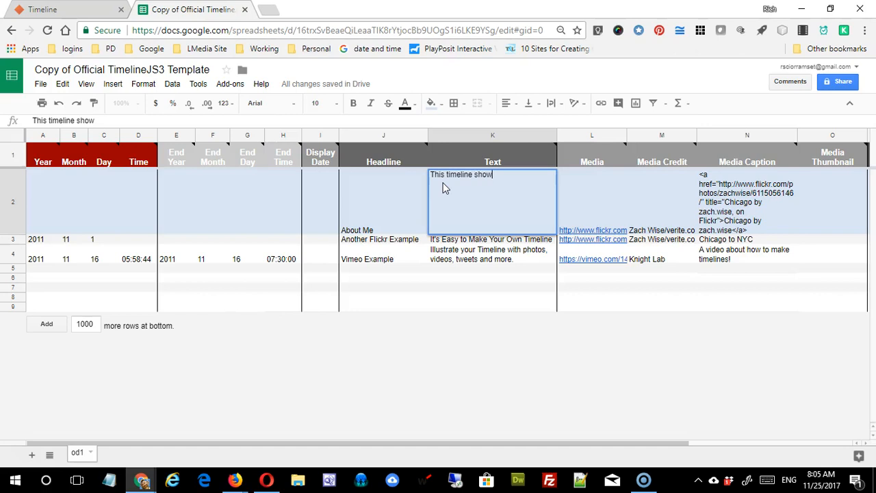
type("s all the major")
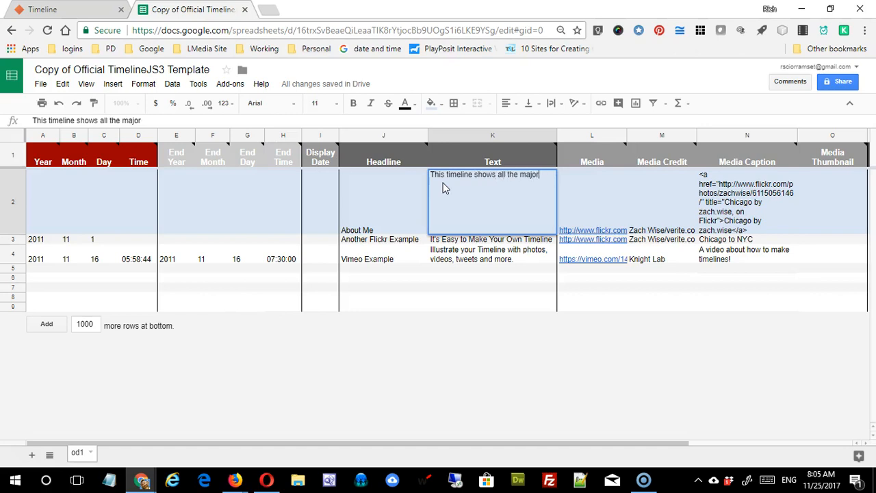
type(" impo")
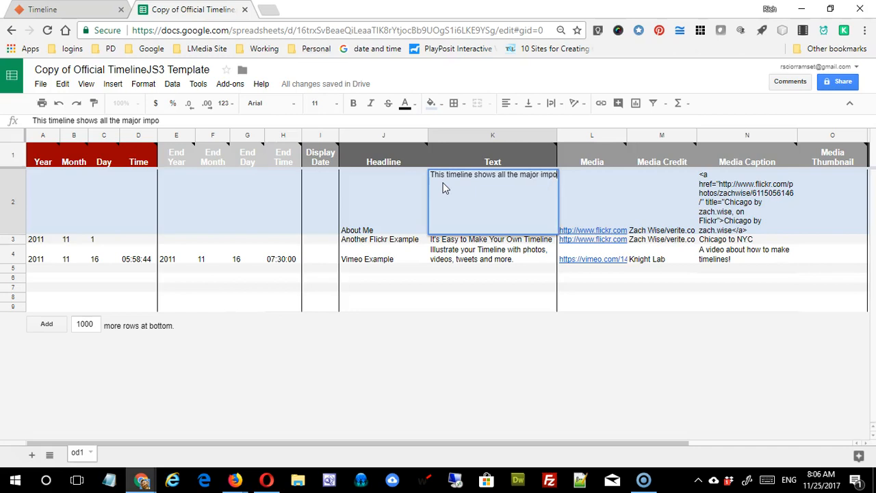
type("rtatn")
key("BackSpace")
key("BackSpace")
key("BackSpace")
type("nt da")
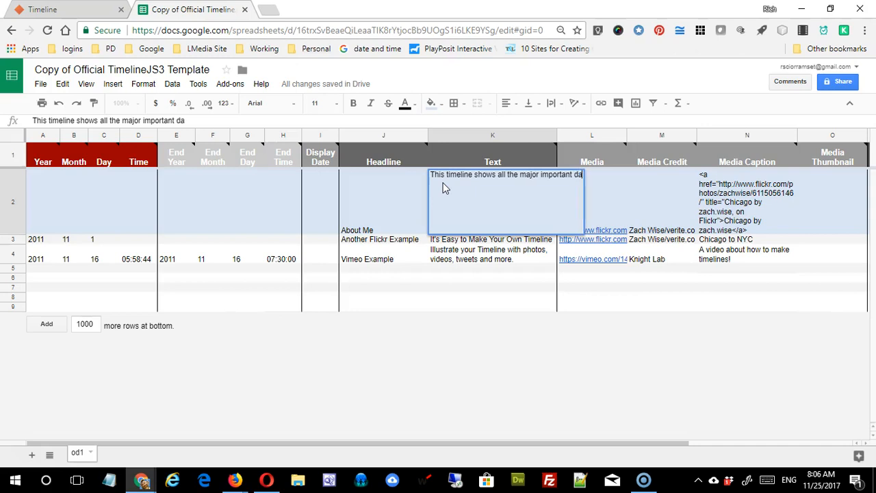
type("tes in my life.")
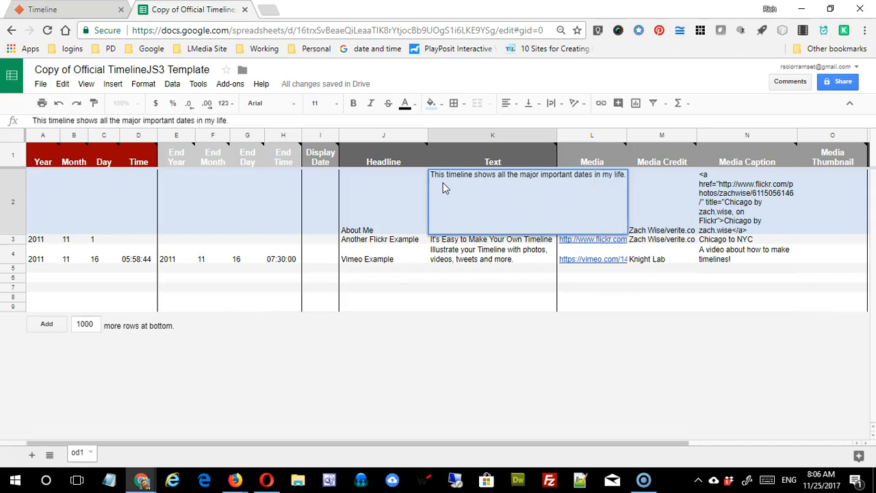
key("Return")
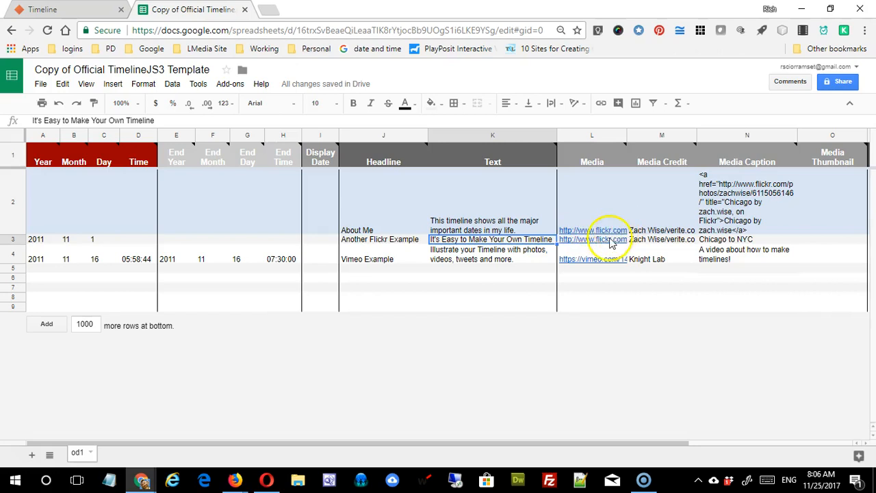
Step: Select the Media Credit and Media Caption cells M2 and N2, then start a new browser tab
mouse_move(590, 231)
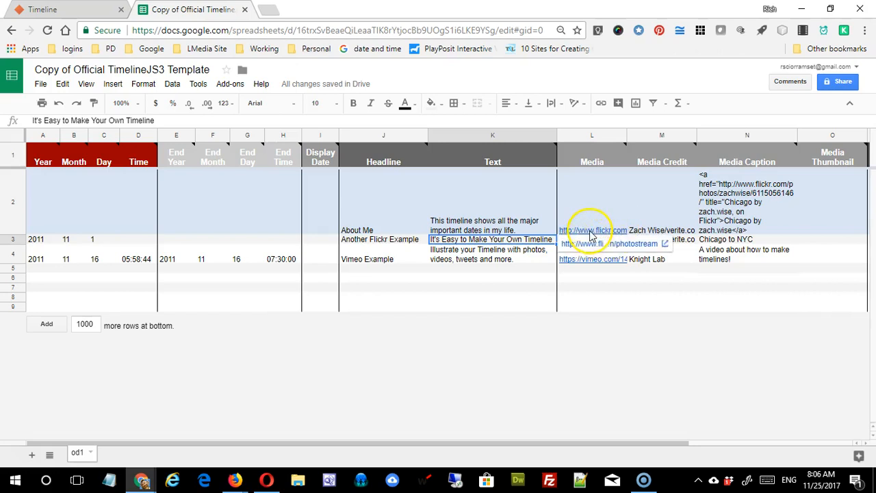
left_click(668, 233)
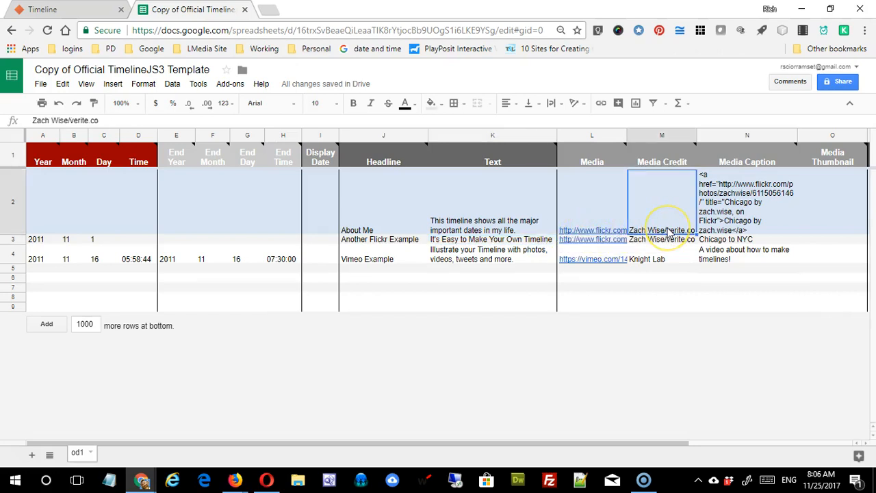
left_click(724, 218)
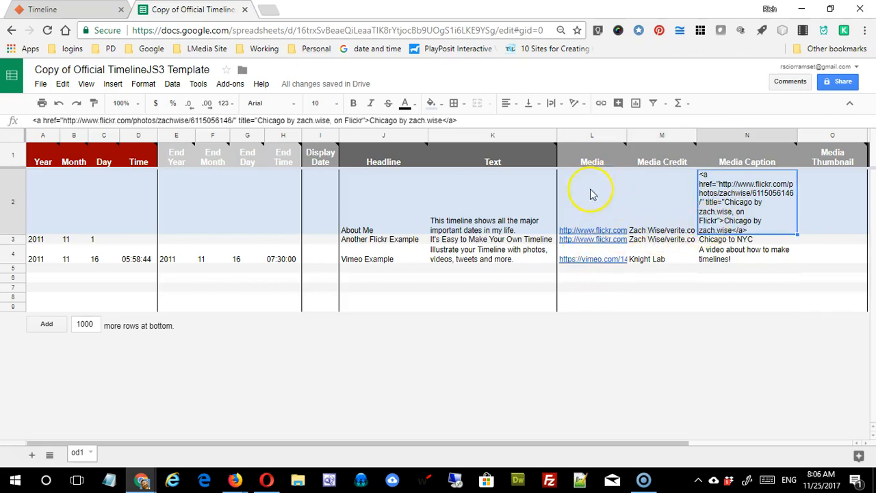
left_click(271, 10)
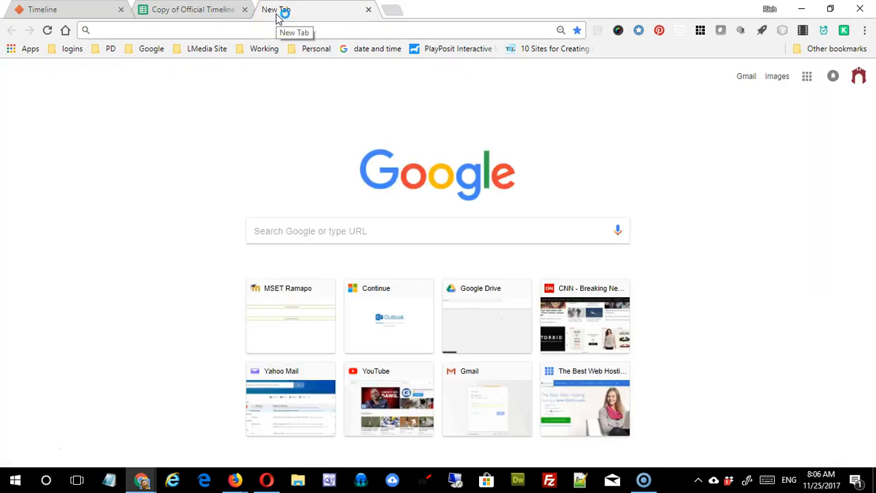
Step: Search Google Images for 'man' and open the laughing bald man's Pexels photo full-size, selecting its URL
type("googl")
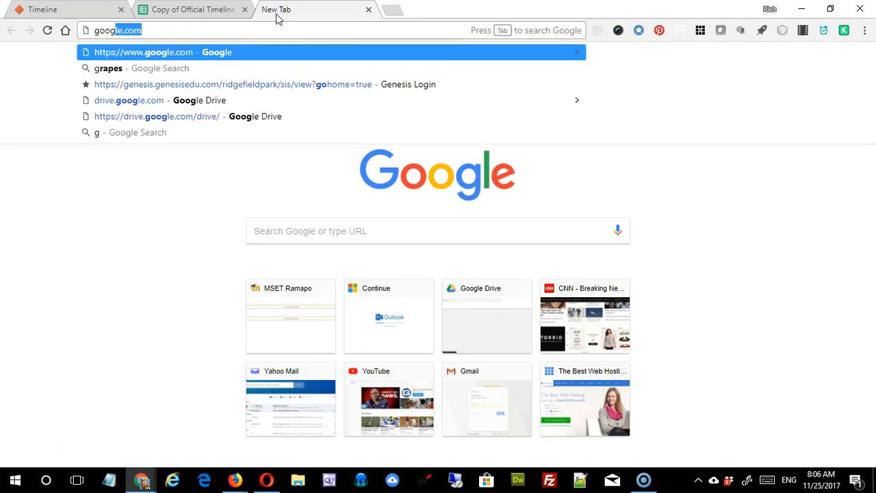
left_click(479, 227)
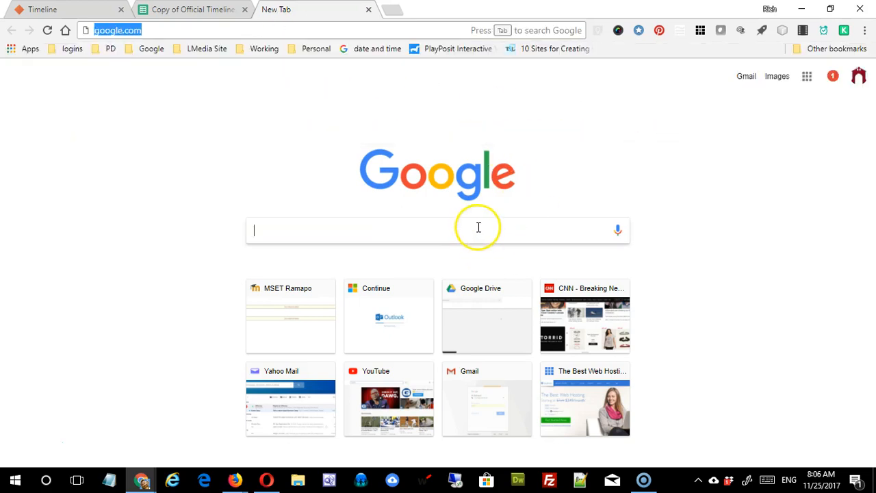
type("man")
key("Return")
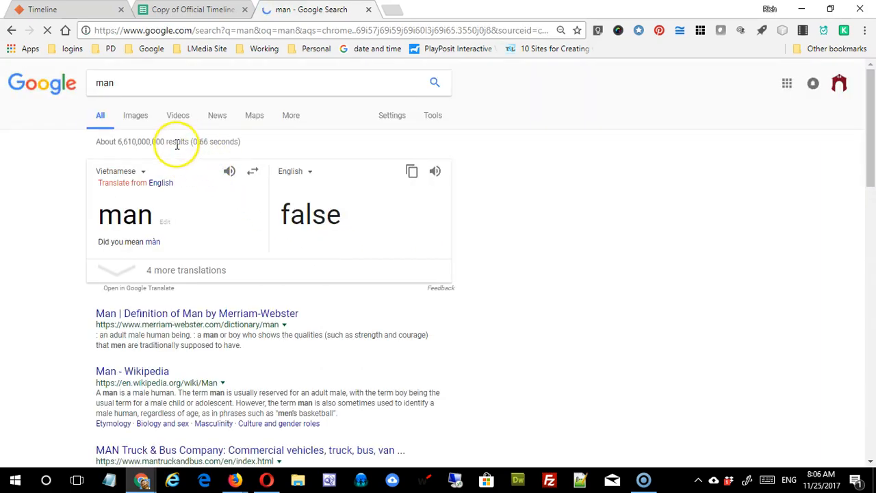
left_click(137, 118)
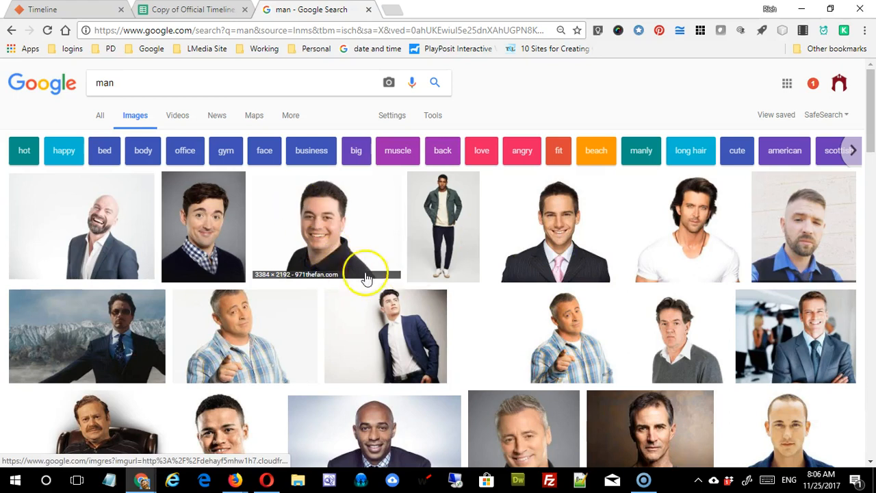
left_click(82, 222)
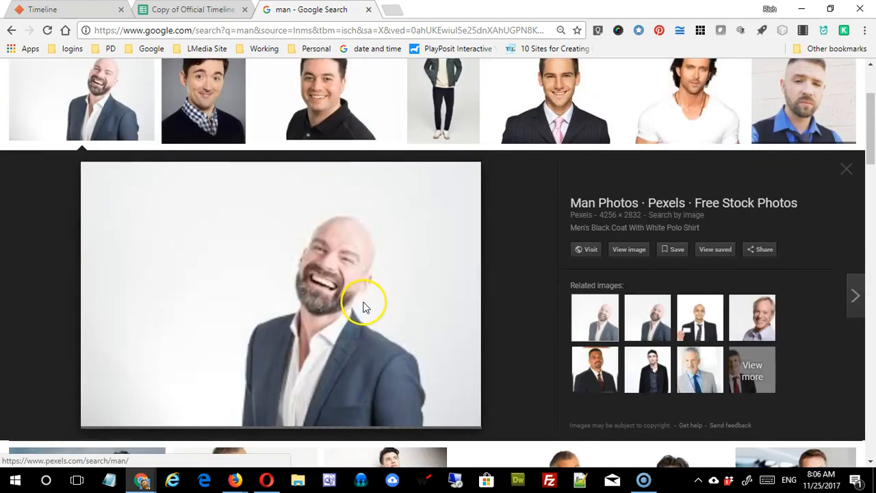
left_click(635, 255)
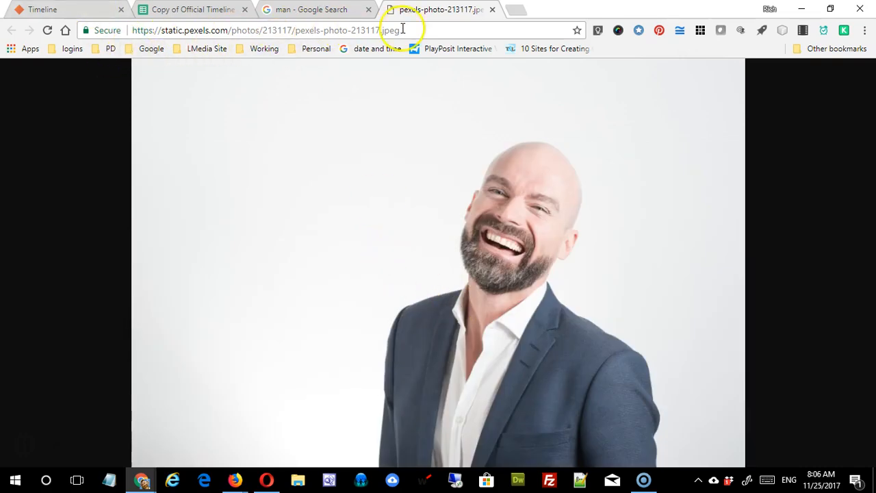
left_click(224, 30)
key("ctrl+c")
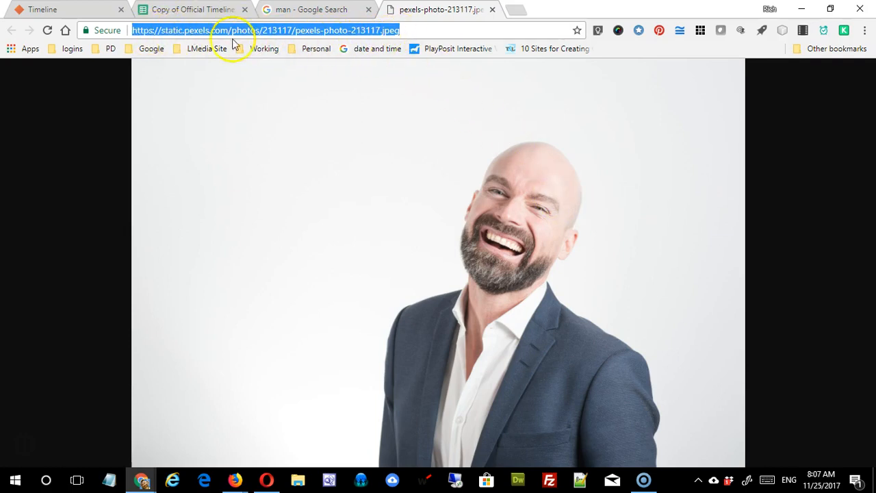
Step: Paste the Pexels photo address into L2, then go back to the Google image results
left_click(359, 36)
left_click(186, 9)
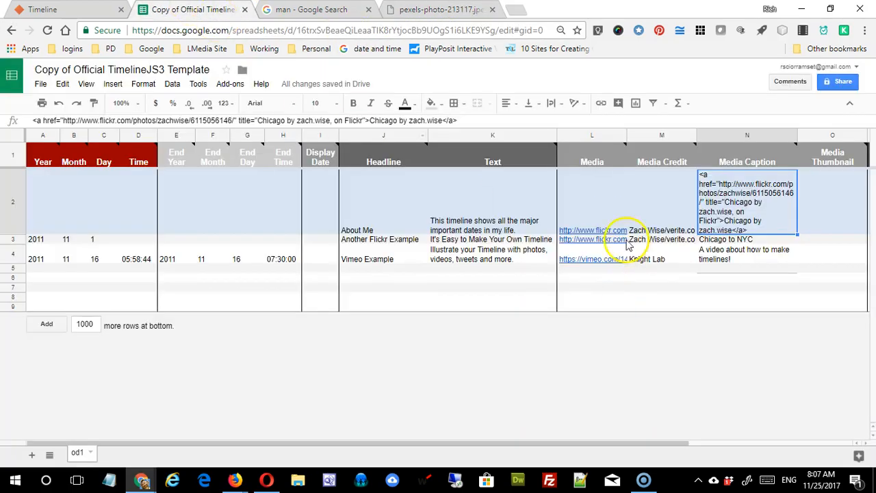
left_click(606, 218)
key("ctrl+v")
left_click(646, 358)
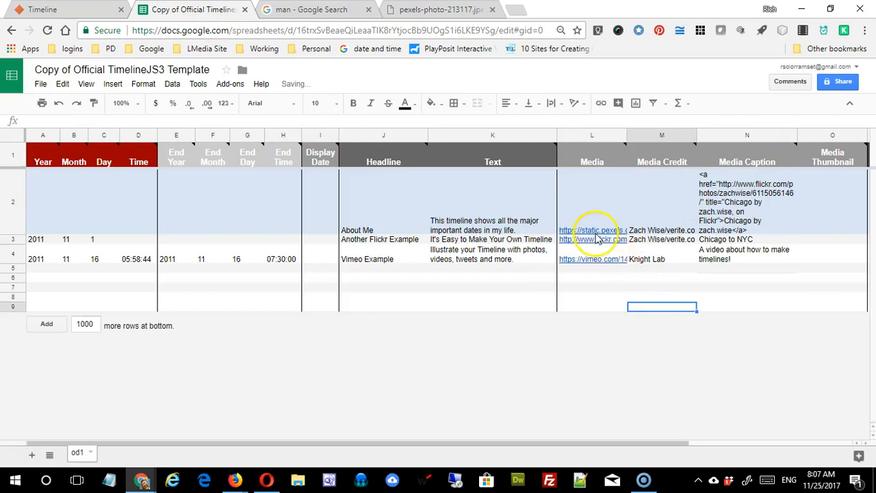
left_click(651, 230)
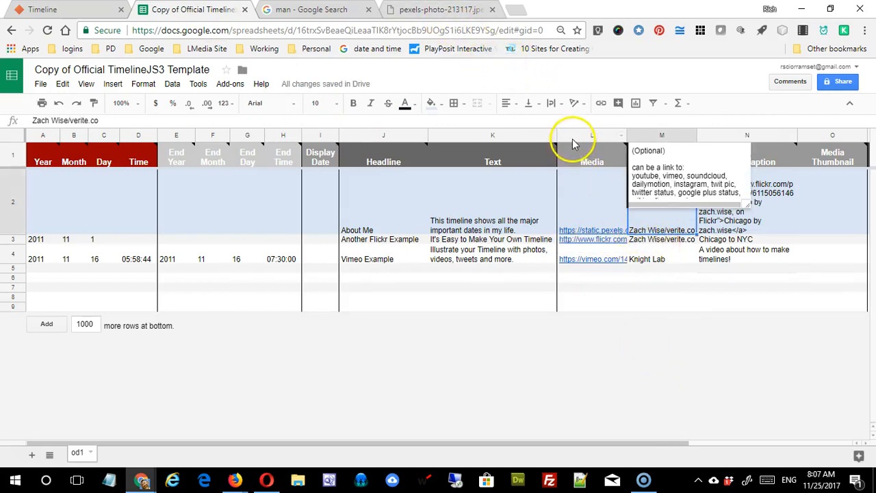
left_click(452, 9)
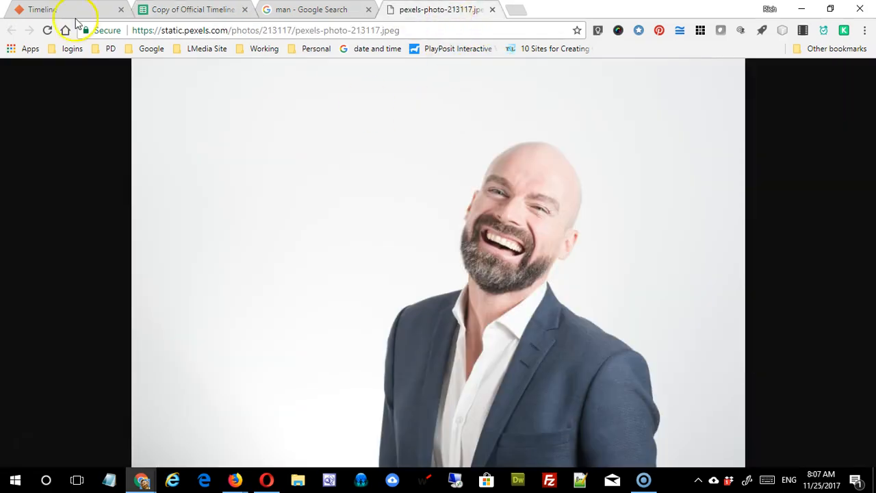
left_click(318, 11)
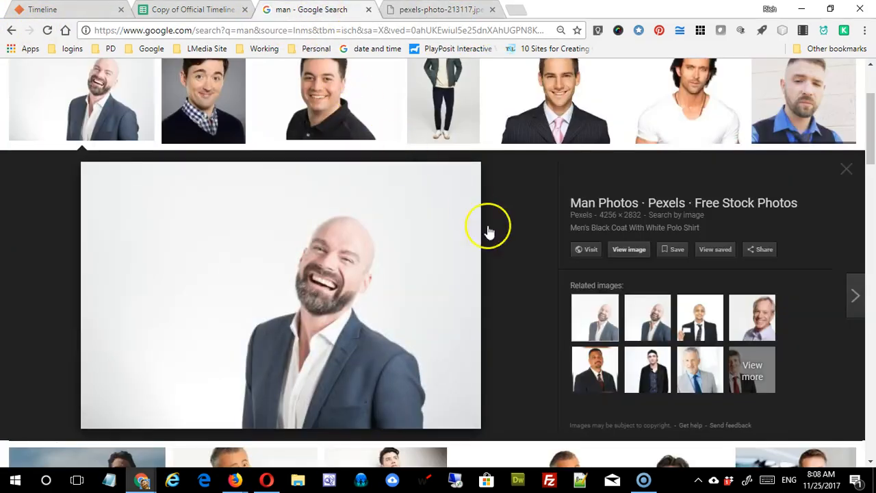
Step: Visit the photo's Pexels page, then enter 'Pexels.com' as the Media Credit in M2
left_click(586, 250)
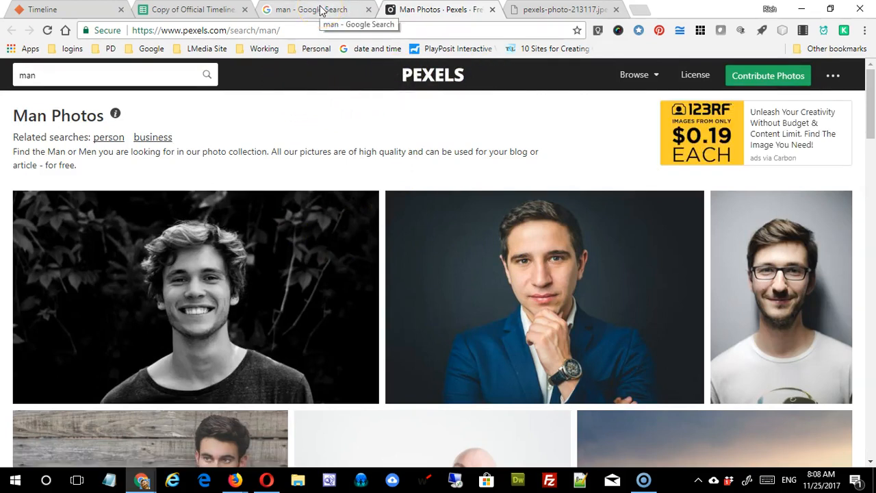
left_click(181, 12)
type("Pexels.com")
key("Return")
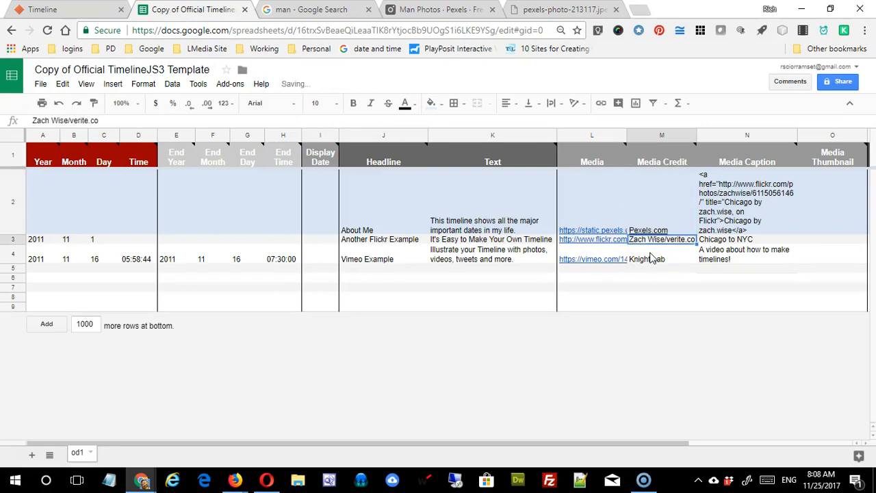
Step: Clear the old Flickr caption in N2 and date row 3 as year 1920, month 6
left_click(756, 228)
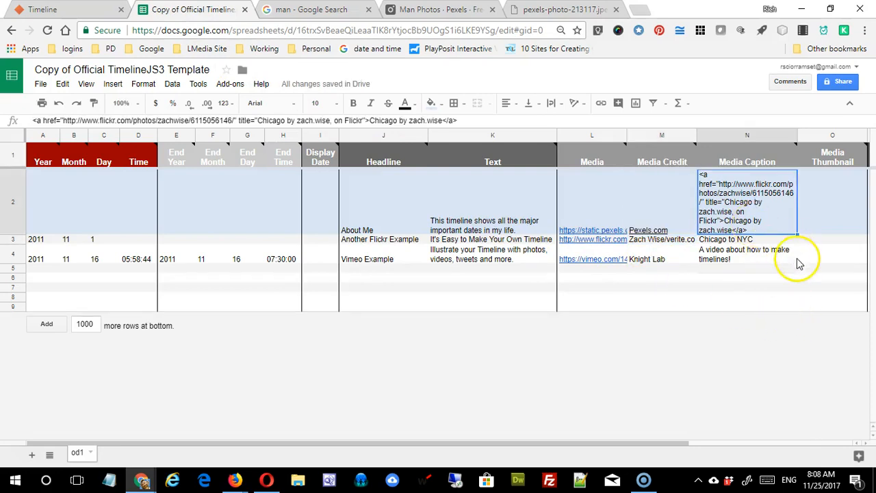
key("Delete")
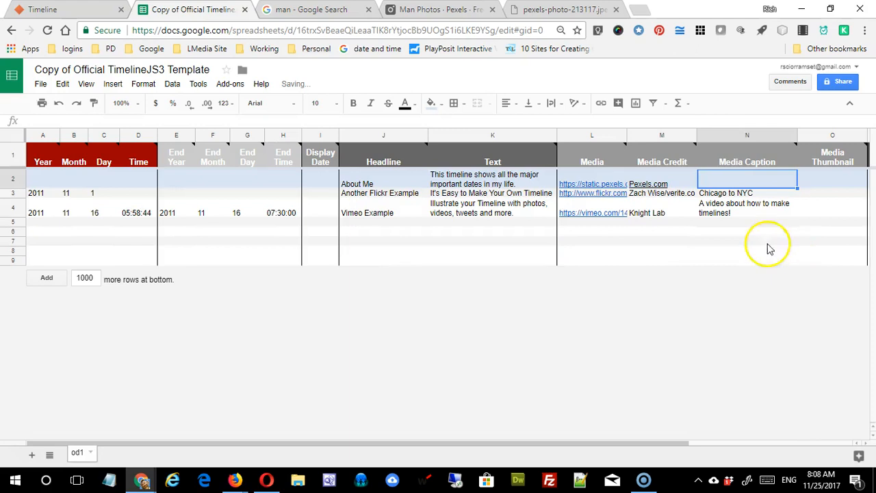
left_click(661, 261)
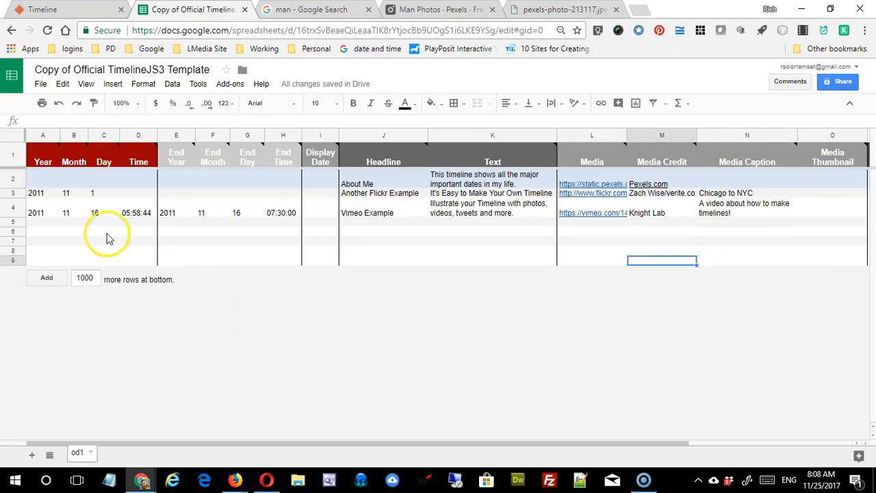
left_click(37, 193)
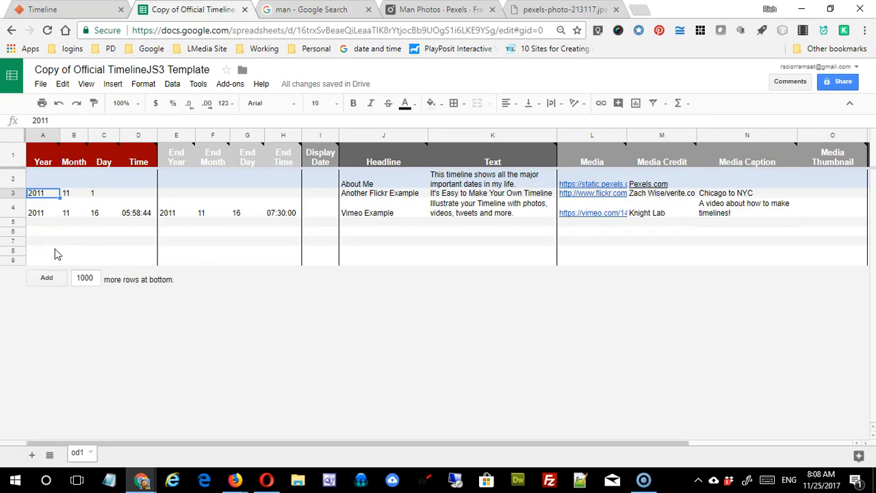
type("1920")
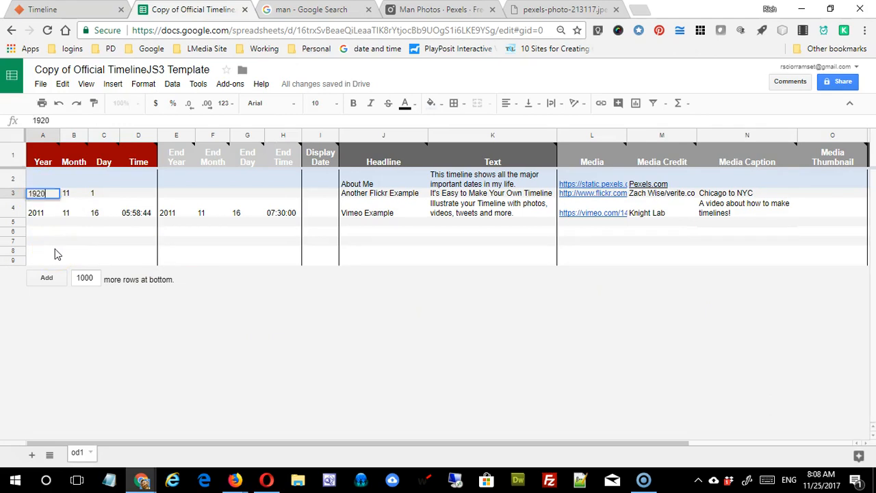
left_click(72, 192)
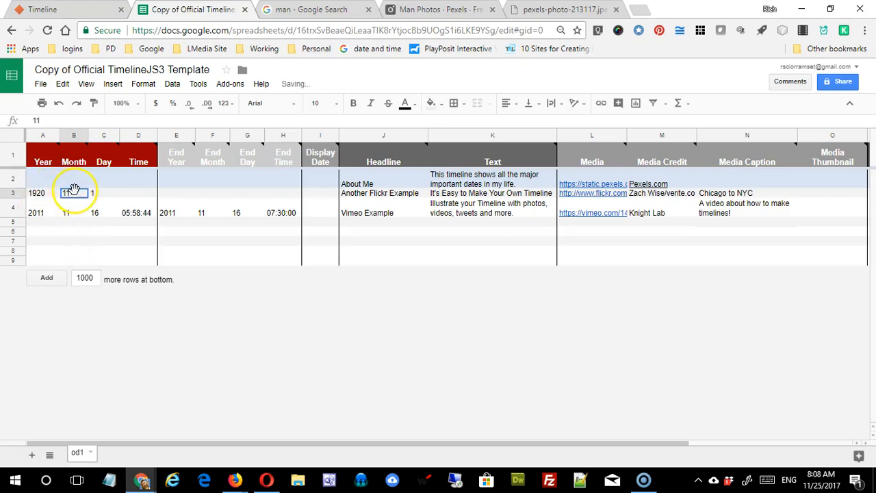
type("6")
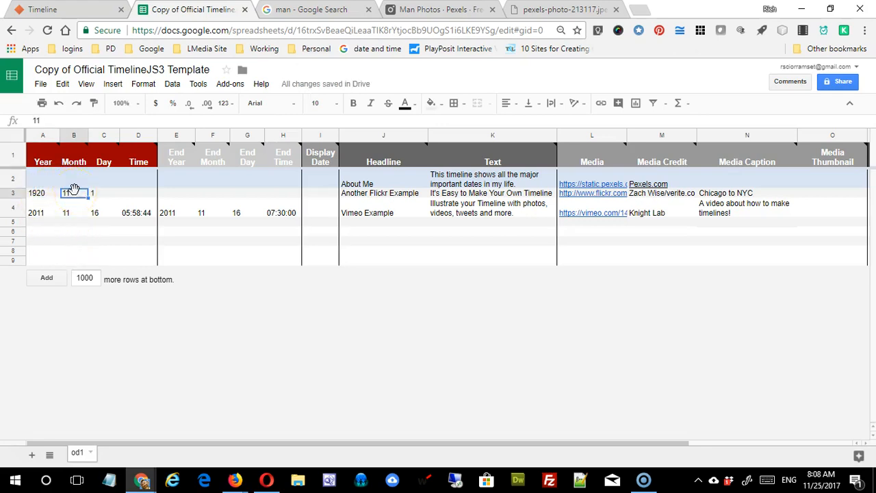
left_click(104, 222)
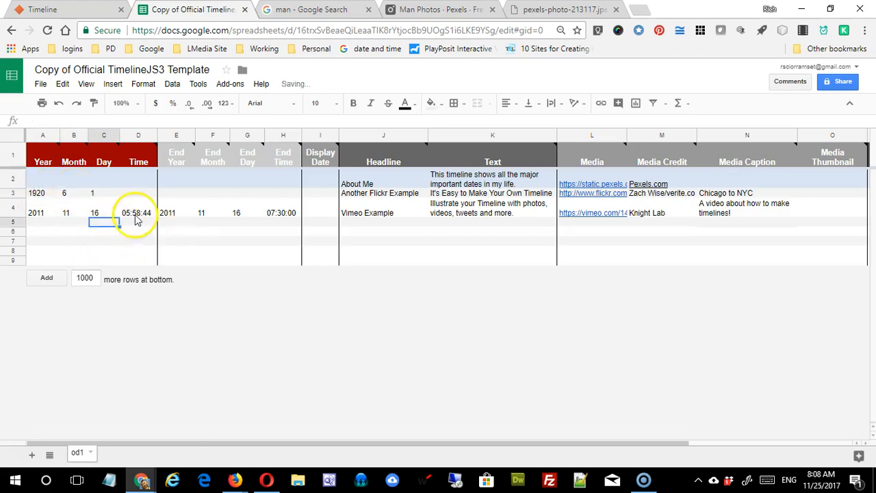
Step: Retitle row 3 'Birthdate' with the text 'This is the date I was born'
left_click(376, 194)
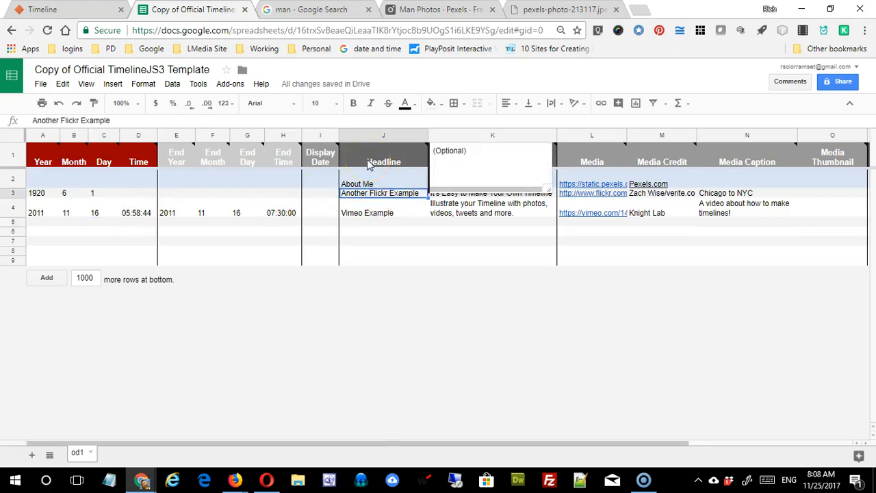
type("Br")
type("irthday")
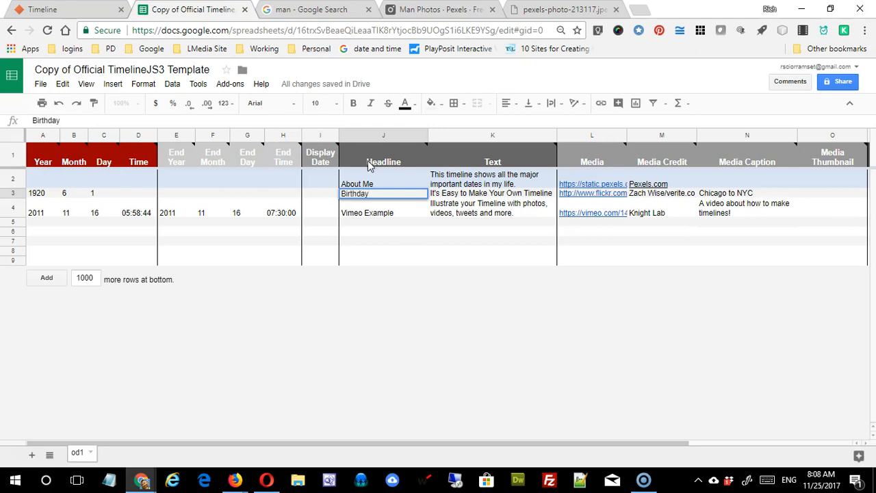
key("BackSpace")
type("te")
left_click(462, 195)
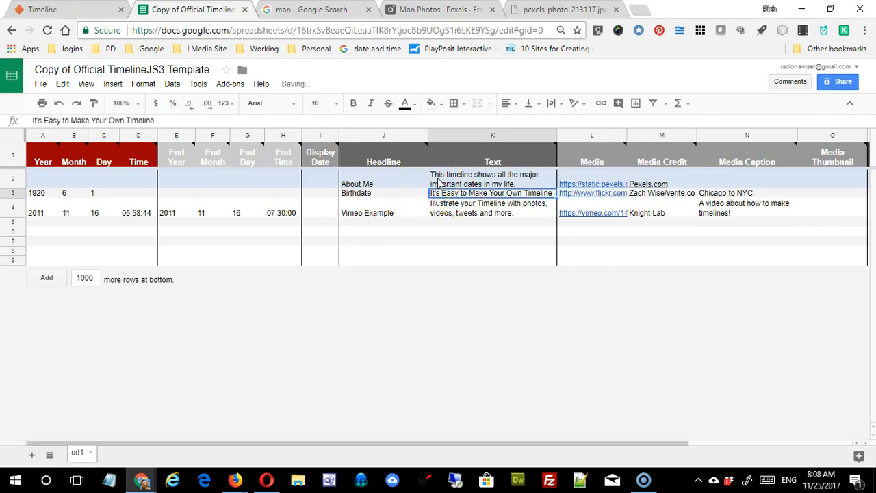
type("This is the dat")
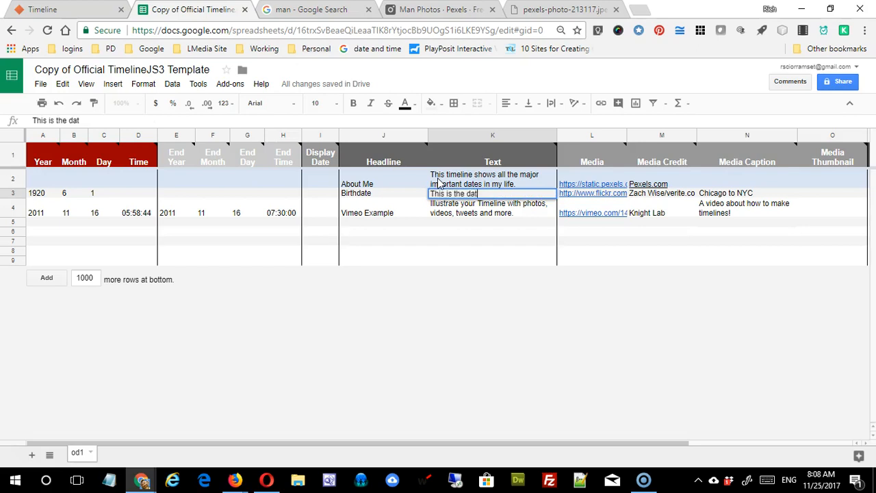
type("e I was bor")
left_click(591, 261)
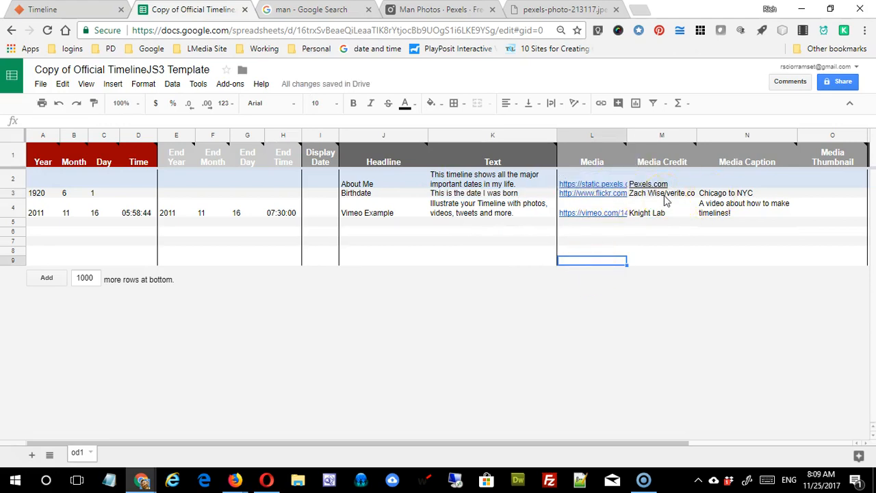
left_click(738, 194)
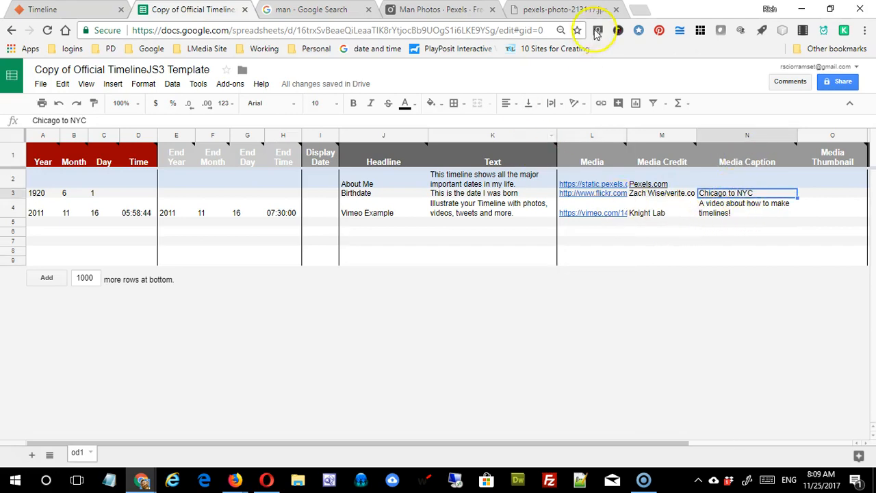
left_click(569, 12)
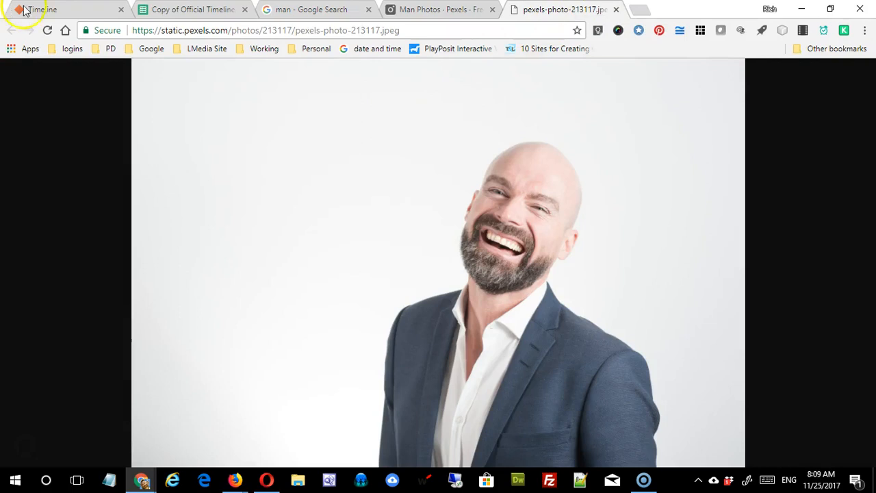
Step: Close the man photo and run a new Google Images search for 'baby'
left_click(615, 9)
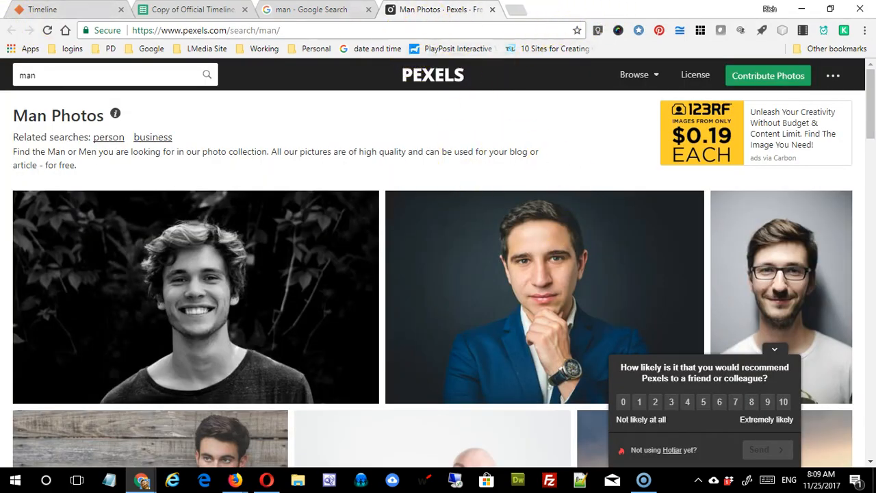
left_click(337, 9)
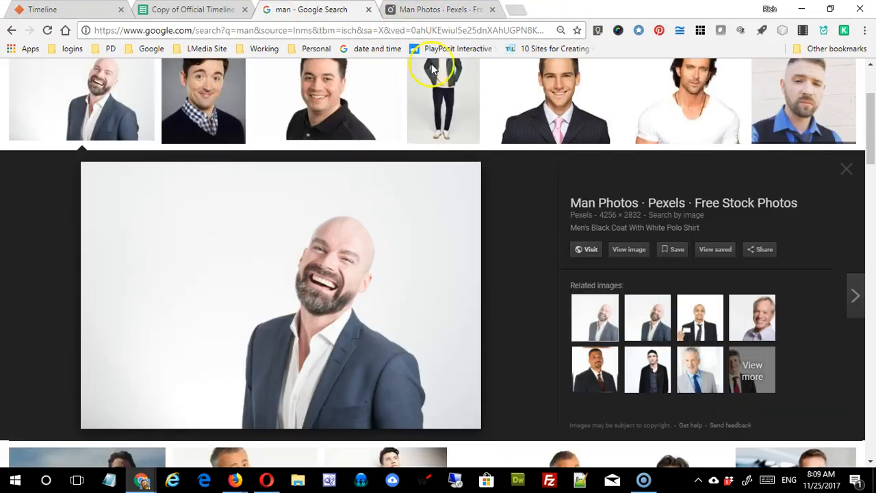
left_click(846, 169)
scroll(472, 129, "up", 3)
left_click(254, 84)
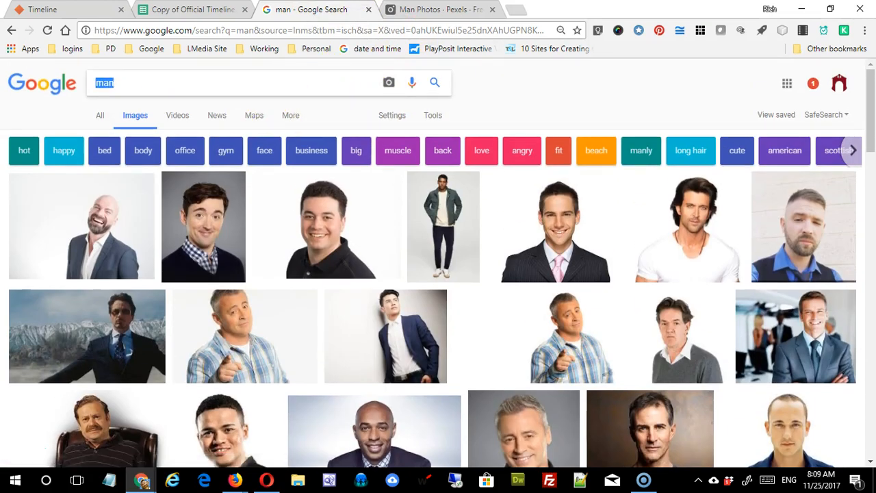
type("baby")
key("Return")
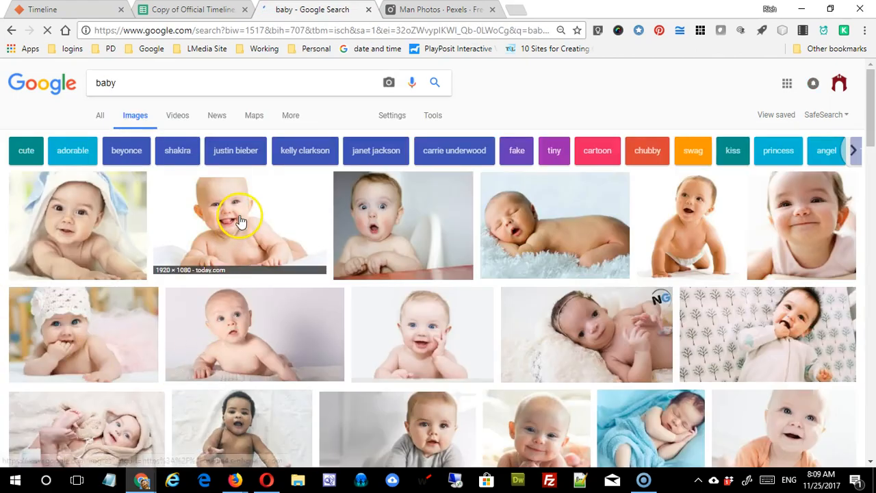
Step: Open the smiling baby photo full-size, select its address, and return to the timeline sheet
left_click(237, 229)
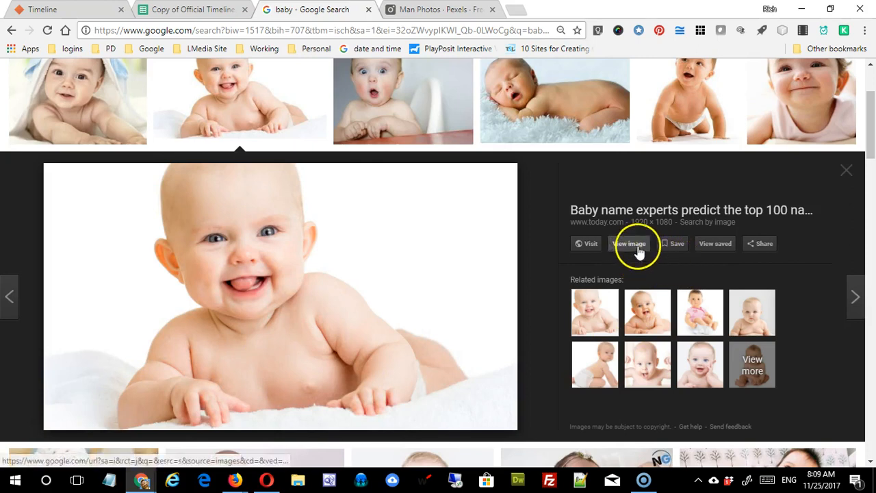
left_click(638, 250)
left_click(432, 28)
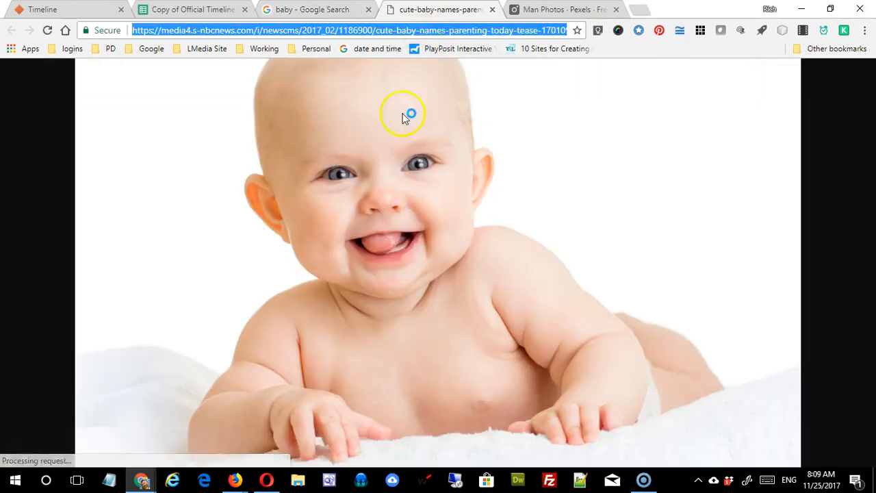
left_click(306, 12)
left_click(218, 15)
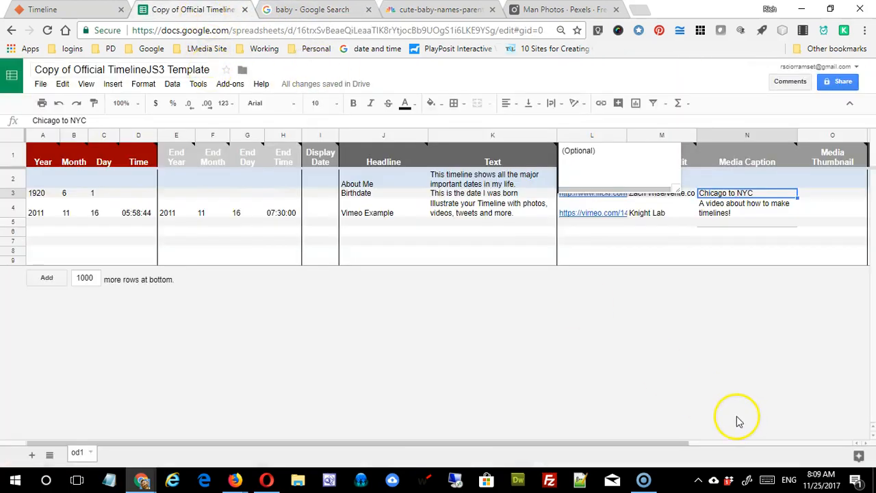
Step: Paste the baby image link into the Media cells L3 and L4
left_click(747, 261)
left_click(613, 221)
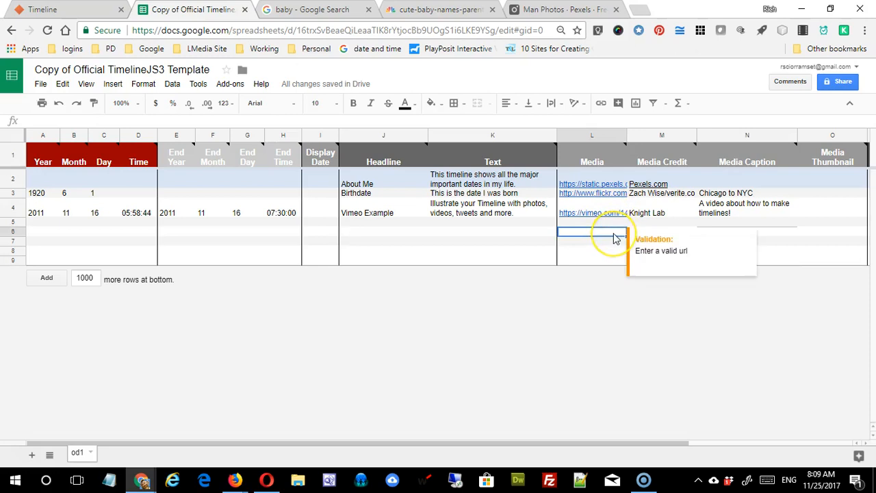
key("Up")
key("Up")
type("https://media4.s-nbcnews.com/i/newscms/2017_02/1186900/cute-baby-names-parenting-today-tease-170109_30c48f2b22f1e8ad95773edb635f0085.jpg")
left_click(601, 225)
key("Up")
type("https://media4.s-nbcnews.com/i/newscms/2017_02/1186900/cute-baby-names-parenting-today-tease-170109_30c48f2b22f1e8ad95773edb635f0085.jpg")
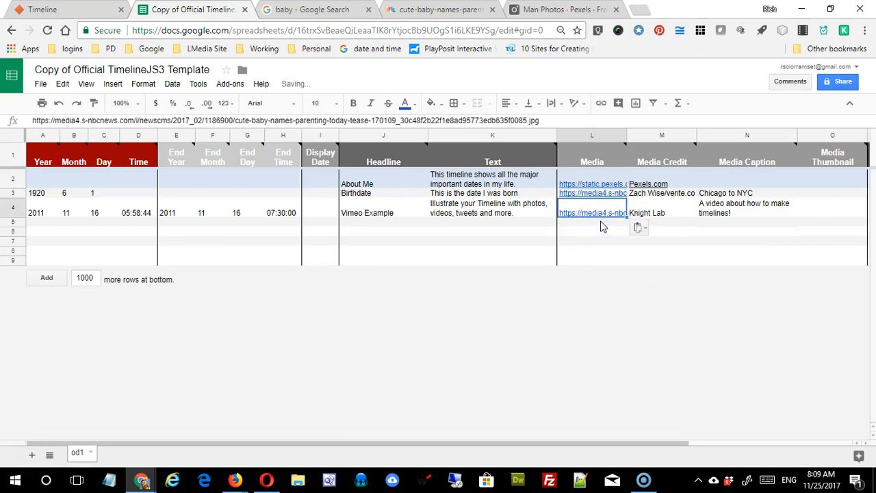
left_click(666, 230)
Step: Enter the photo author's name as Media Credit in M4 and copy it to M3
left_click(663, 215)
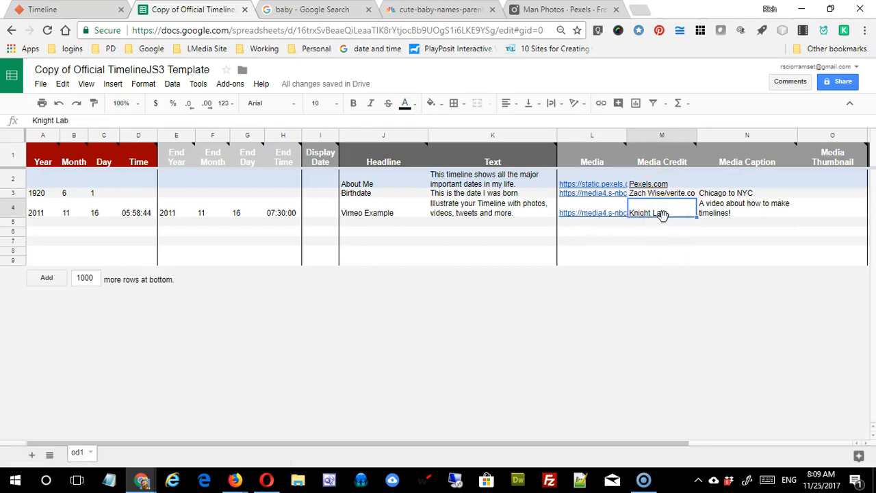
key("BackSpace")
key("BackSpace")
key("BackSpace")
key("BackSpace")
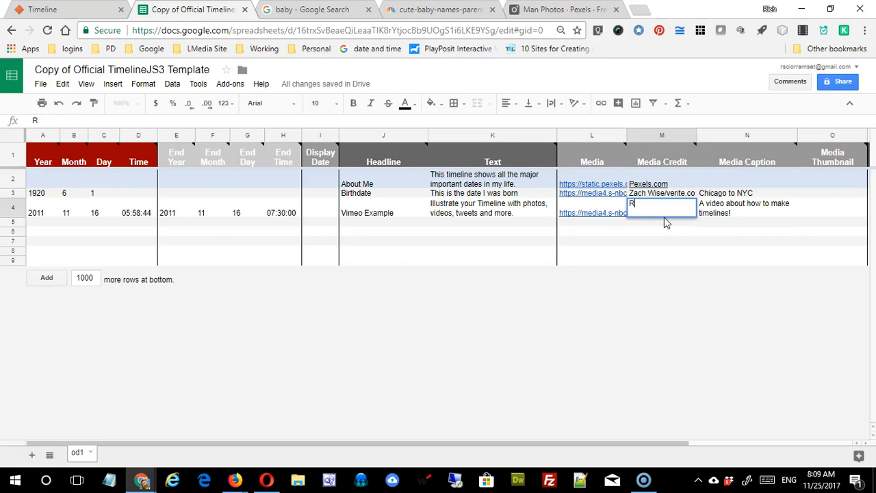
left_click(655, 215)
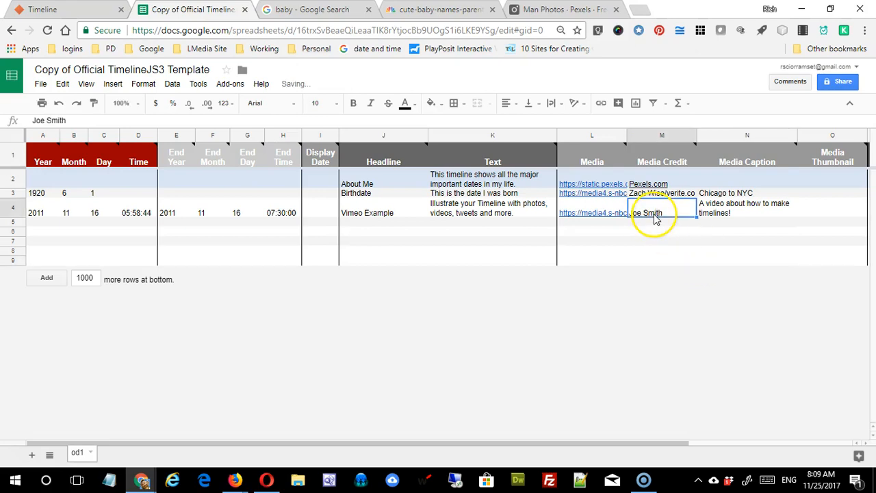
key("ctrl+c")
left_click(690, 196)
key("ctrl+v")
Step: Caption row 3 'Me as a child' and row 4 'Graduating High School'
left_click(740, 194)
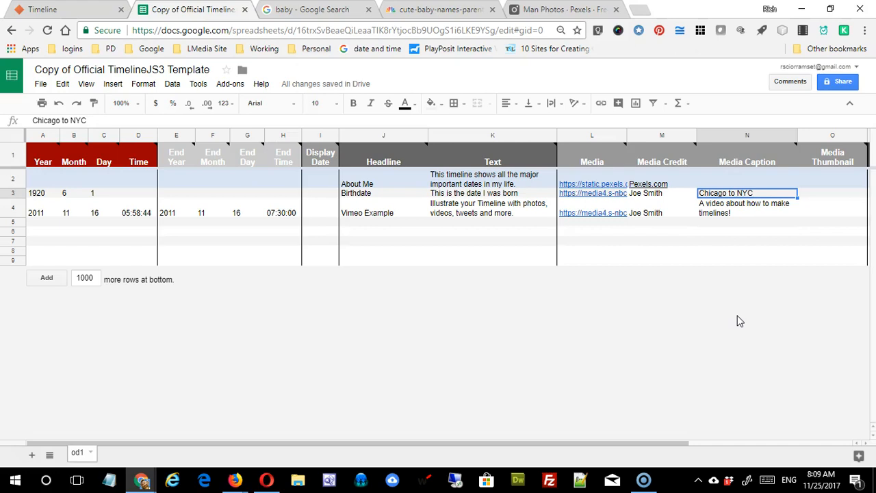
type("ME as")
key("BackSpace")
key("BackSpace")
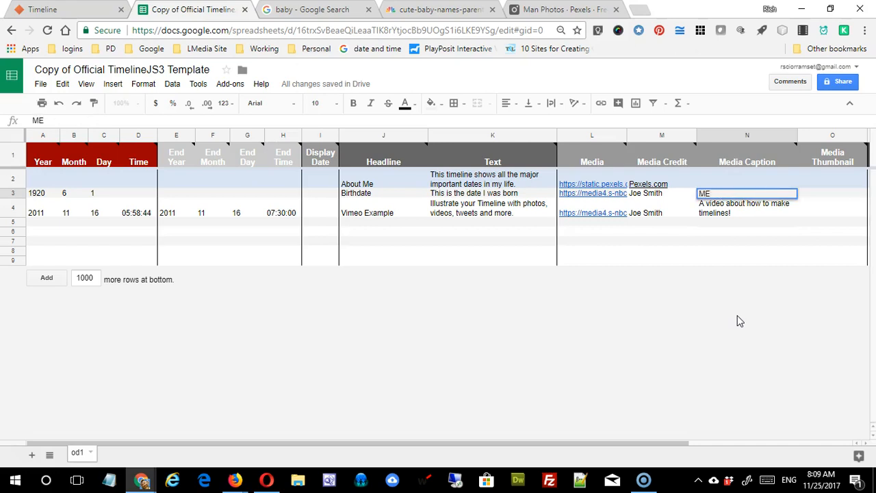
type("as a child")
key("Return")
type("Graduationg")
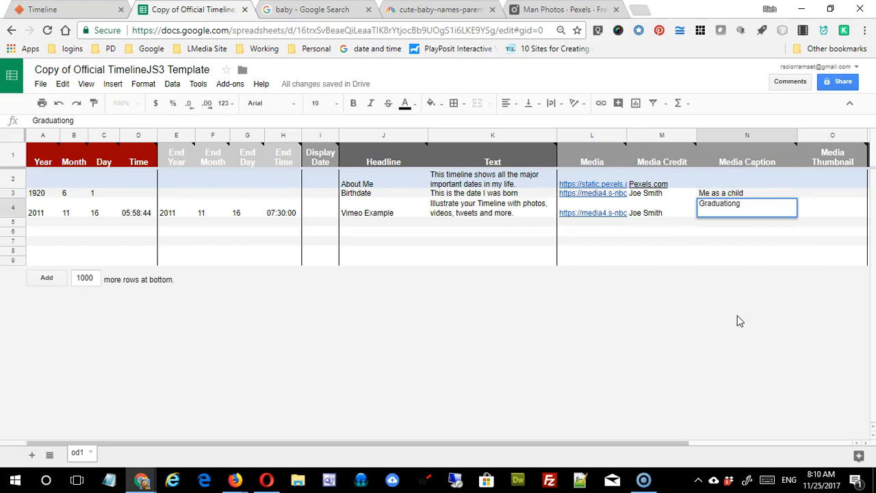
key("BackSpace")
key("BackSpace")
key("BackSpace")
type("ng High School")
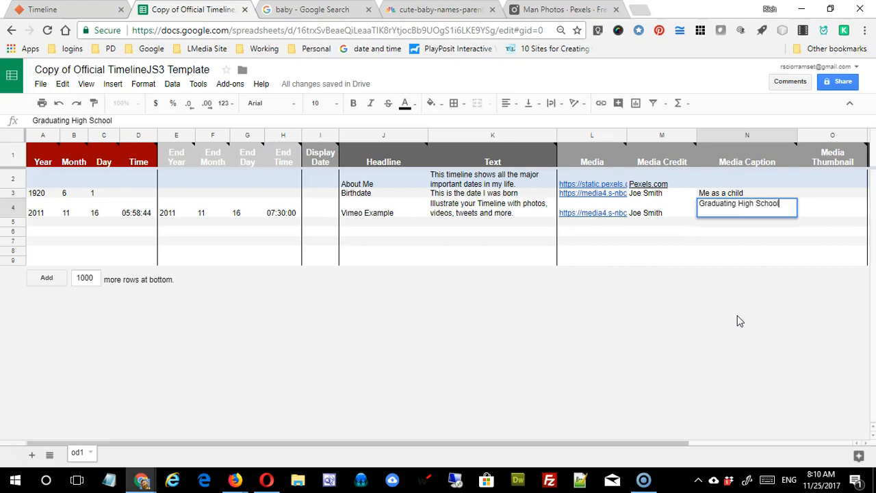
Step: Confirm the 'Graduating High School' caption and replace the Vimeo Example headline with 'HS Graduation'
key("Return")
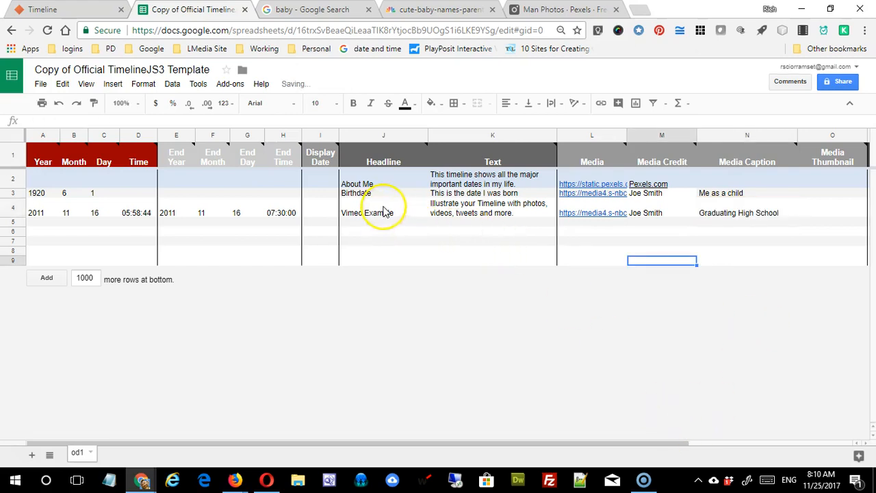
left_click(385, 213)
type("HS Gr")
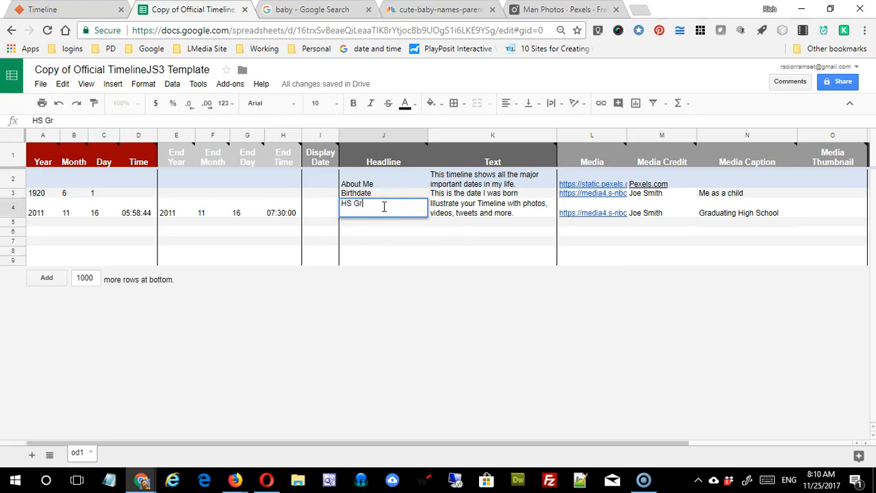
type("aduation")
key("Tab")
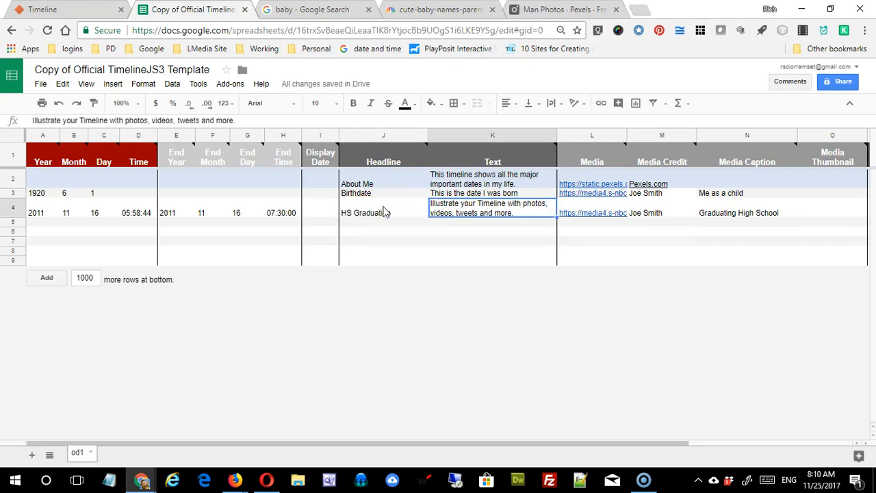
Step: Enter the slide text 'When I finally made it' and retitle the headline 'HS Years'
type("When I f")
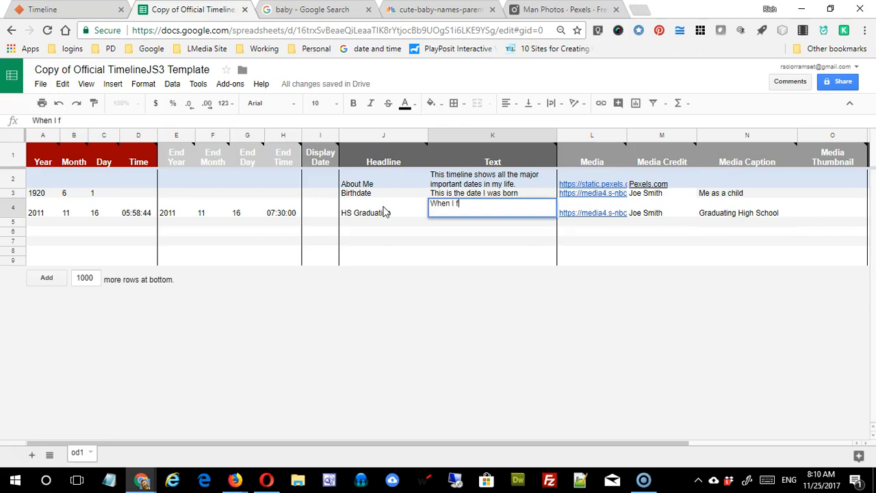
type("inally made it")
left_click(376, 215)
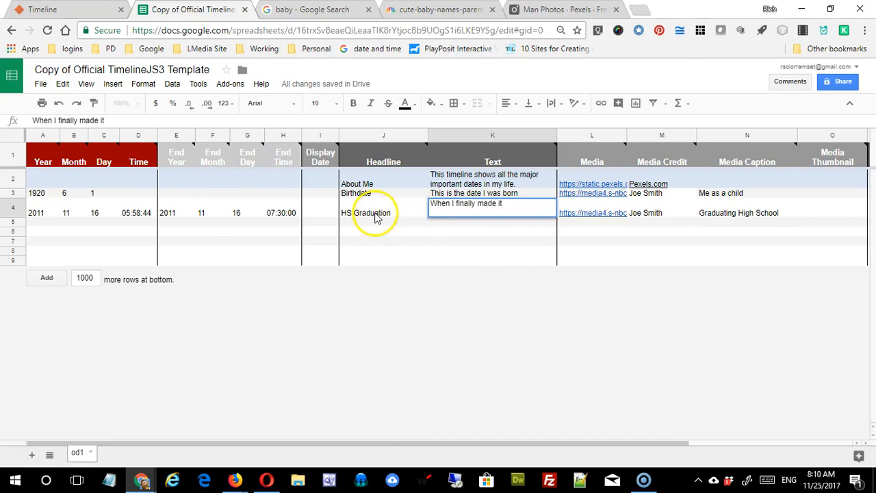
type("HS ")
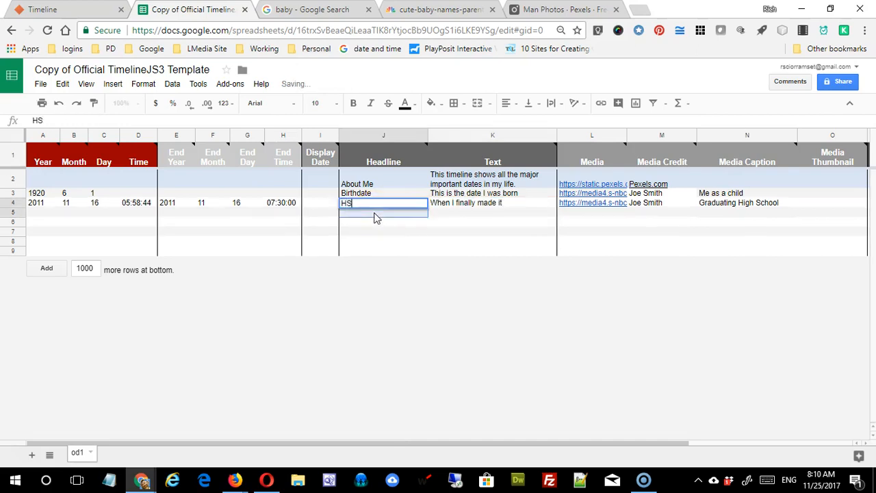
type("Years")
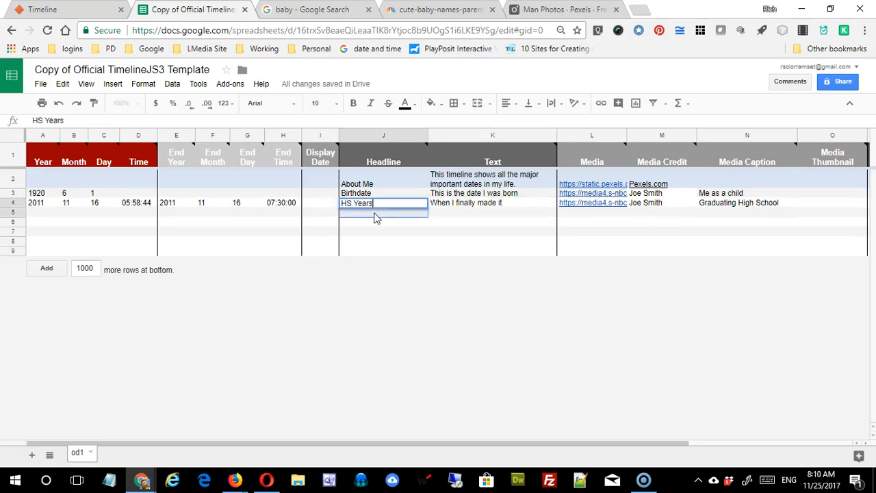
left_click(210, 222)
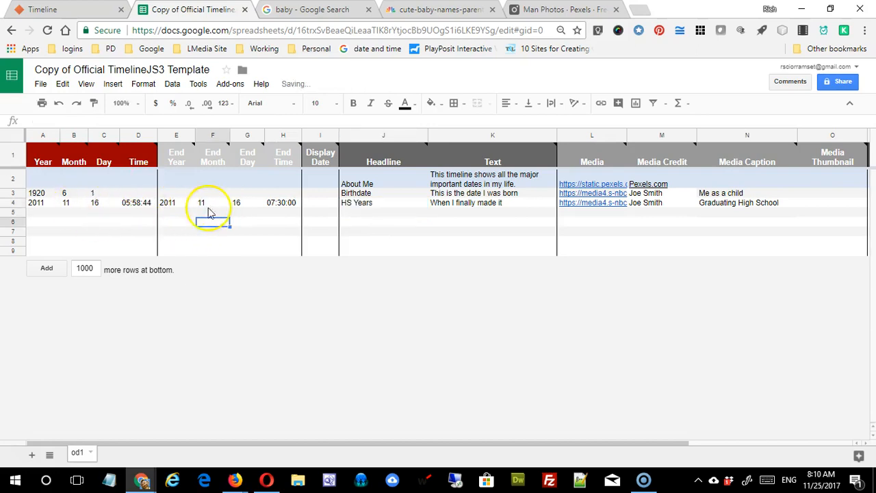
Step: Set the HS Years start date to year 1940, month 9, day 1 at 7:00:00
left_click(38, 205)
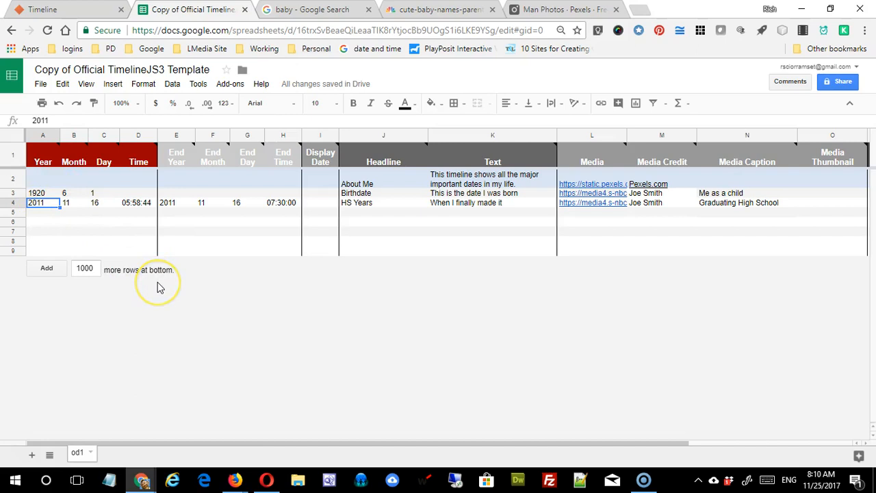
type("1940")
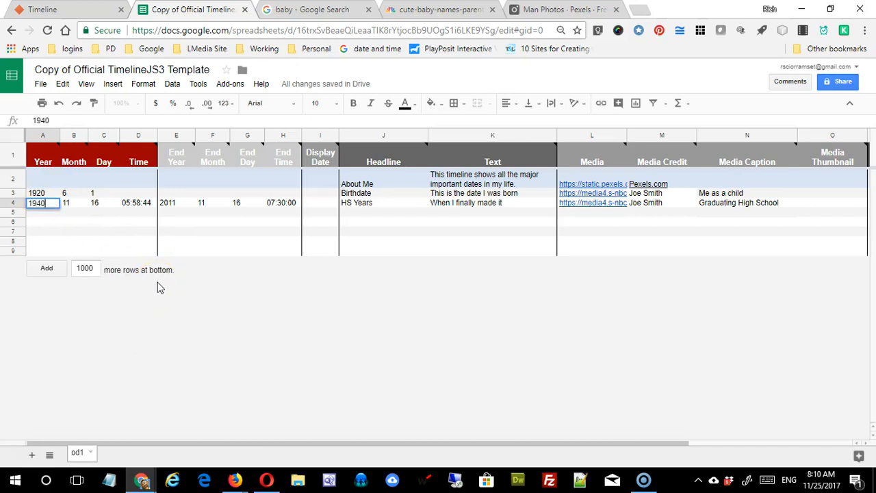
key("Tab")
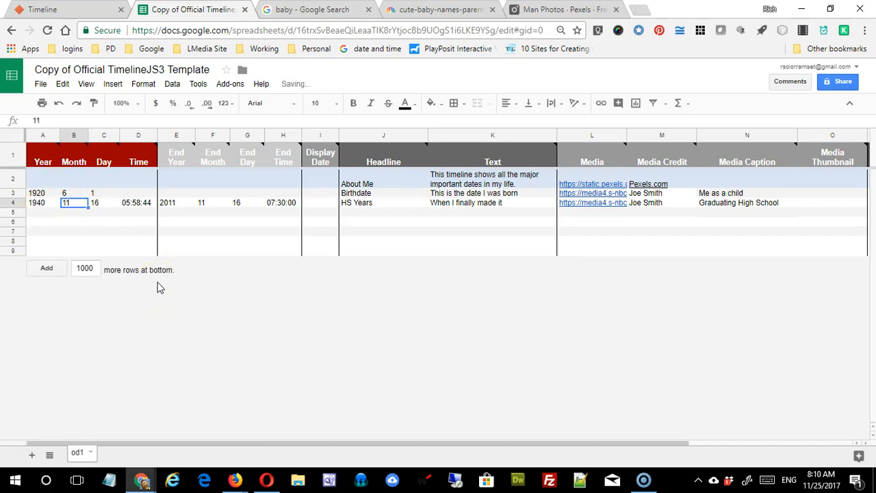
type("9")
key("Tab")
type("1")
key("Tab")
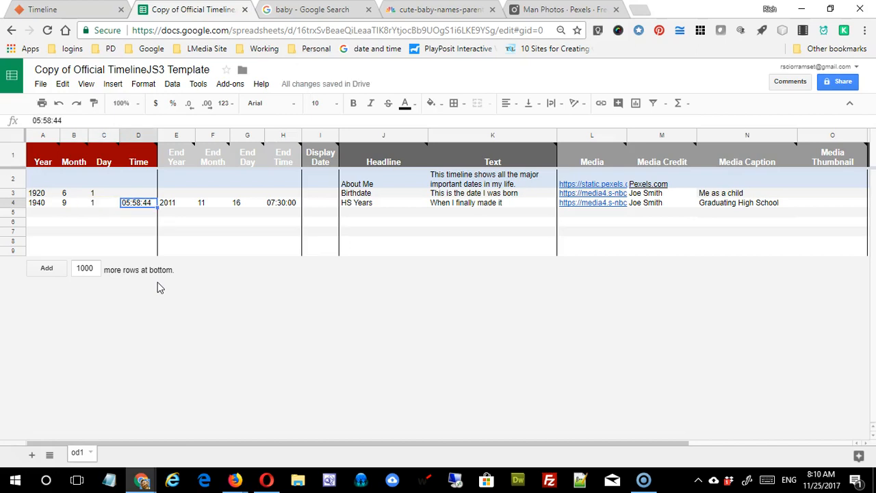
type("7:0")
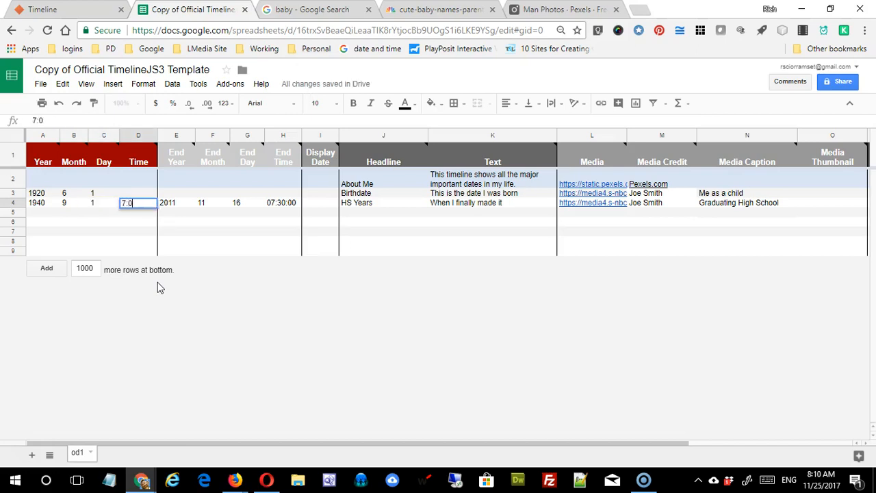
type("0:00")
key("Tab")
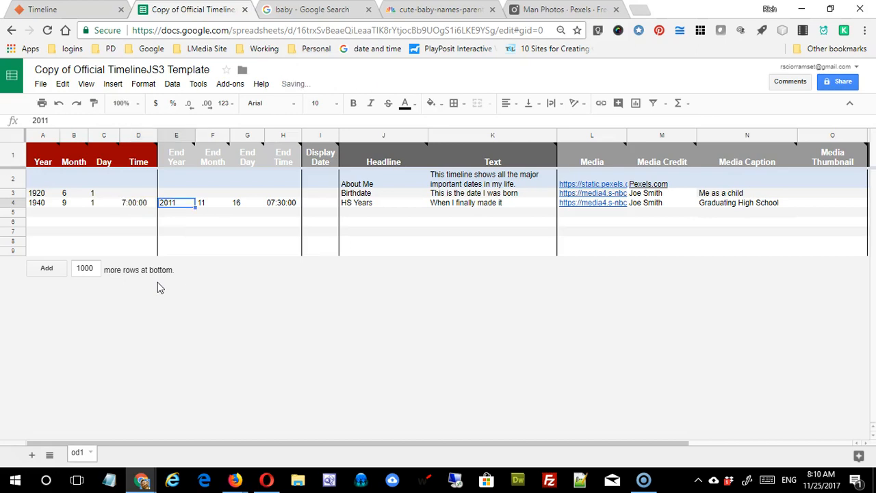
Step: Set the HS Years end date to year 1950, month 6, day 24 at 3:00:00
type("1950")
key("Tab")
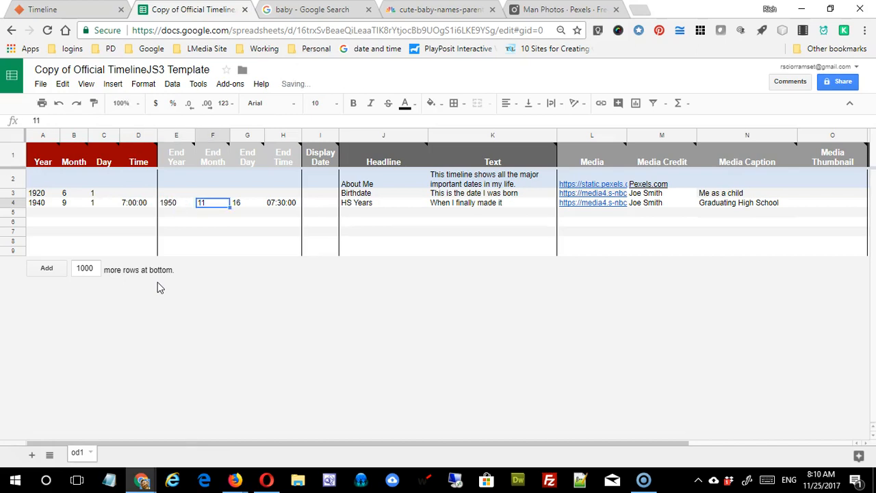
type("6")
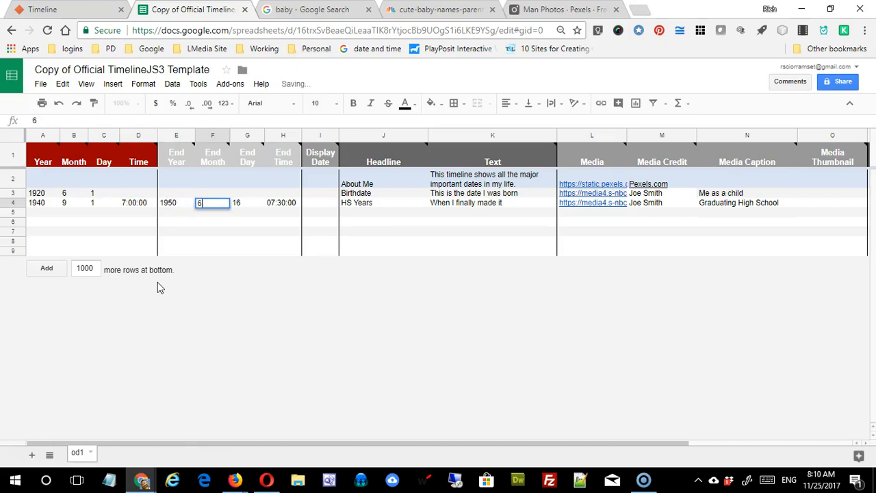
key("Tab")
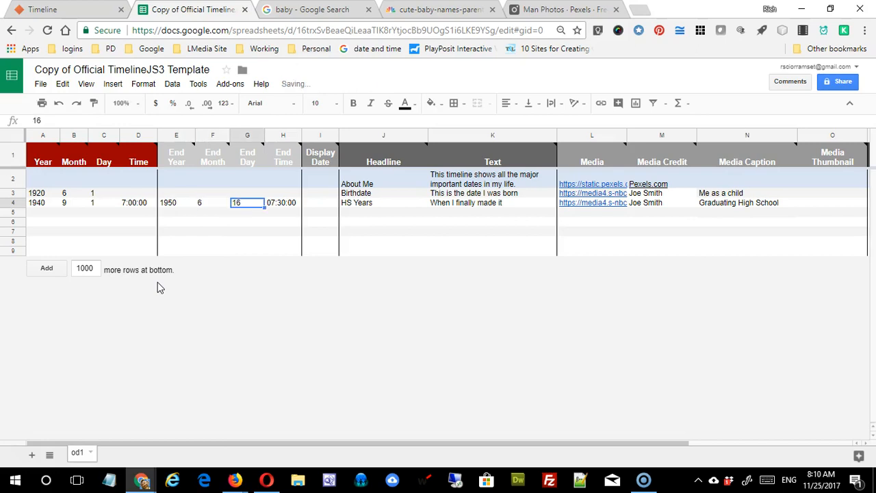
type("24")
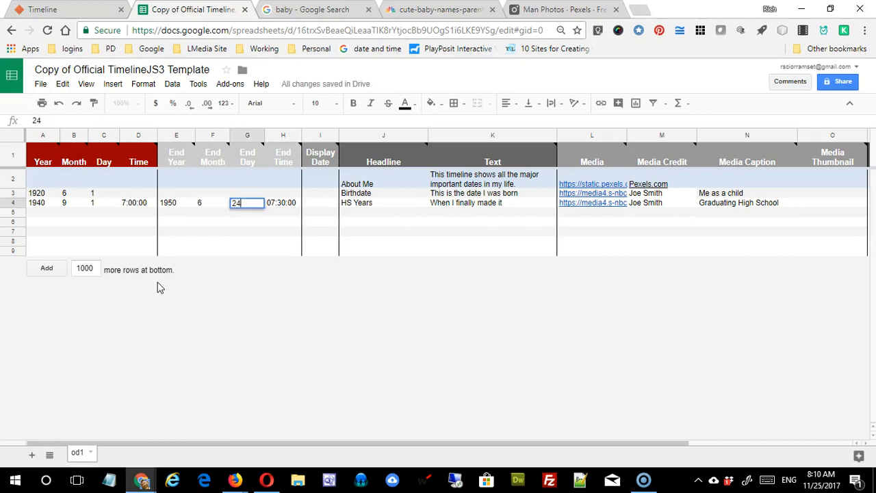
key("Tab")
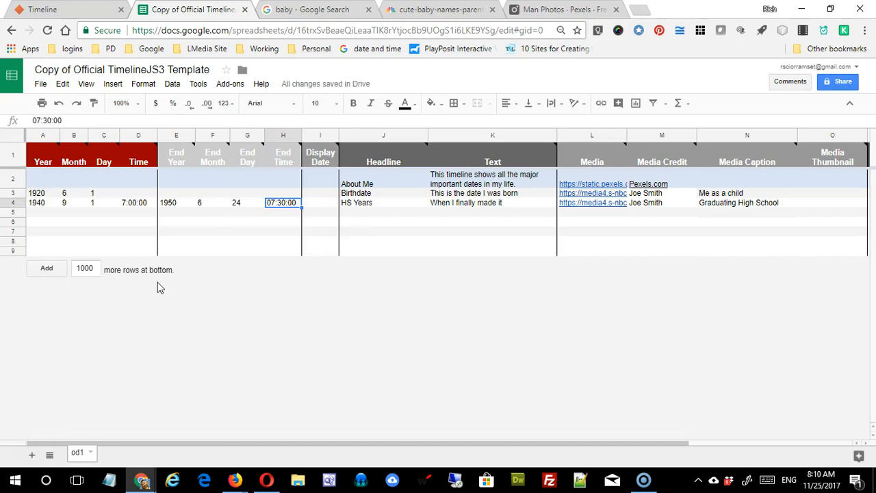
type("3:00")
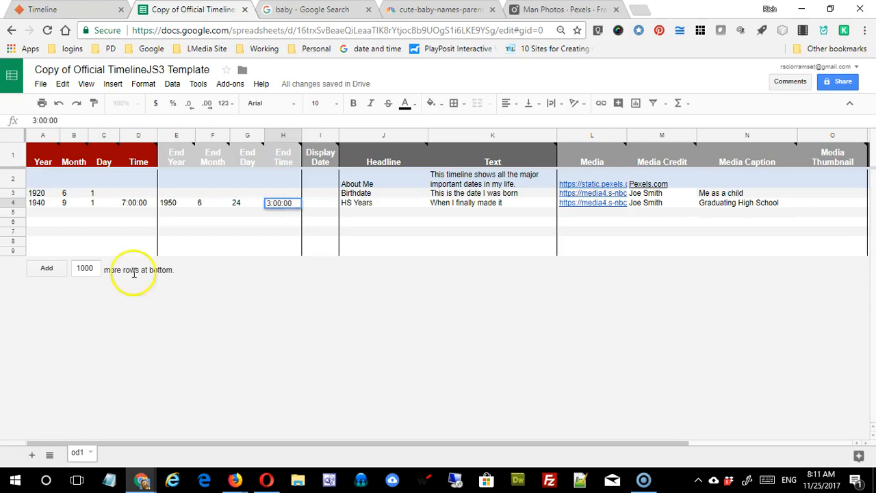
left_click(320, 250)
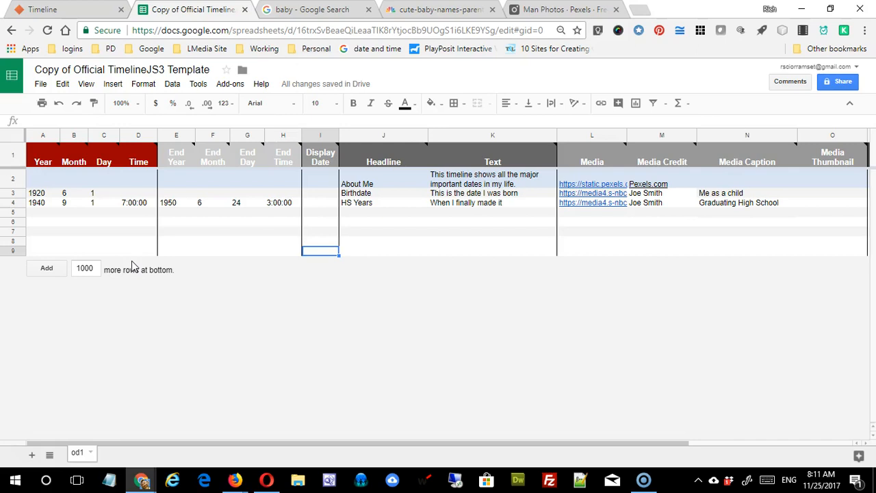
left_click(271, 242)
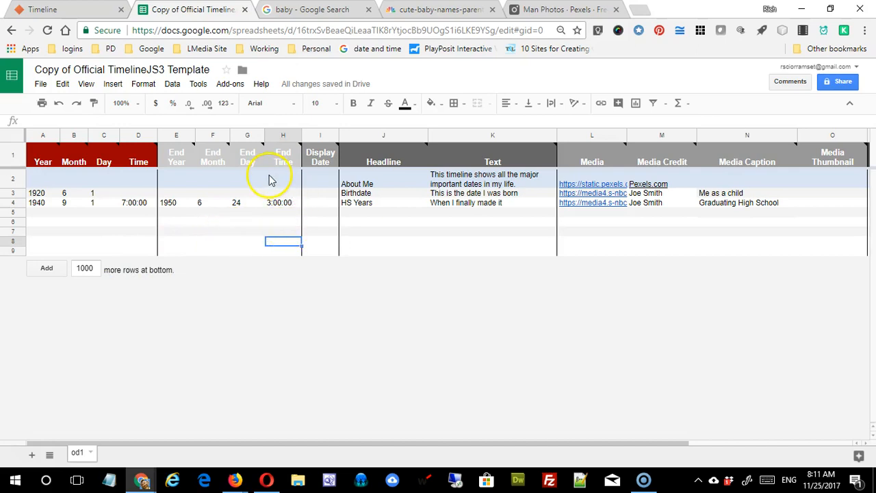
Step: Replace the 'Copy of Official TimelineJS3 Template' title with 'my timeline'
left_click(74, 70)
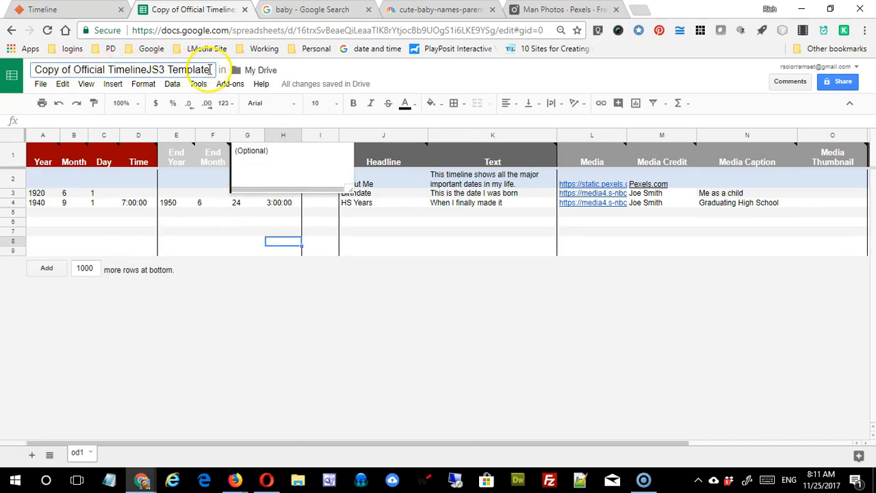
left_click_drag(211, 70, 97, 70)
left_click_drag(38, 60, 33, 70)
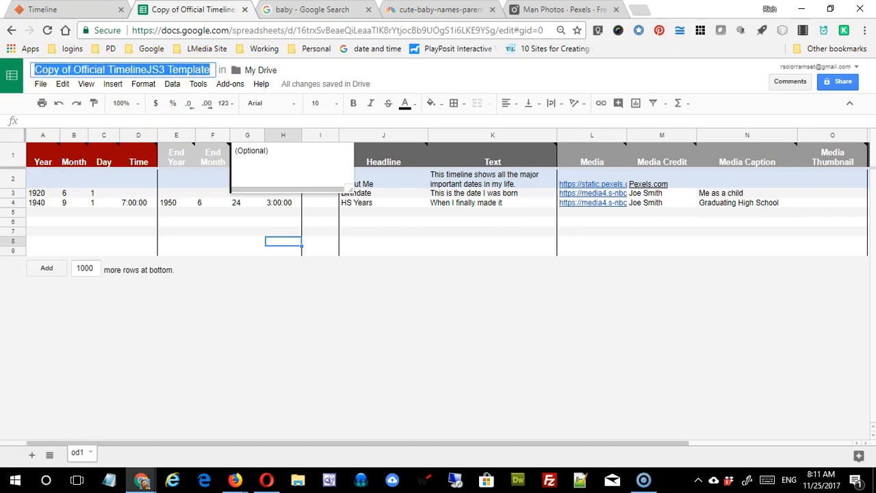
type("my timeline")
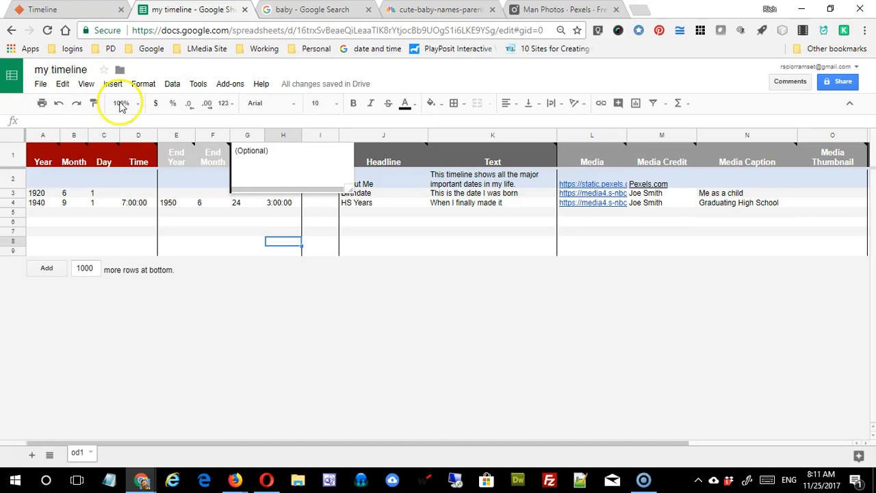
key("Down")
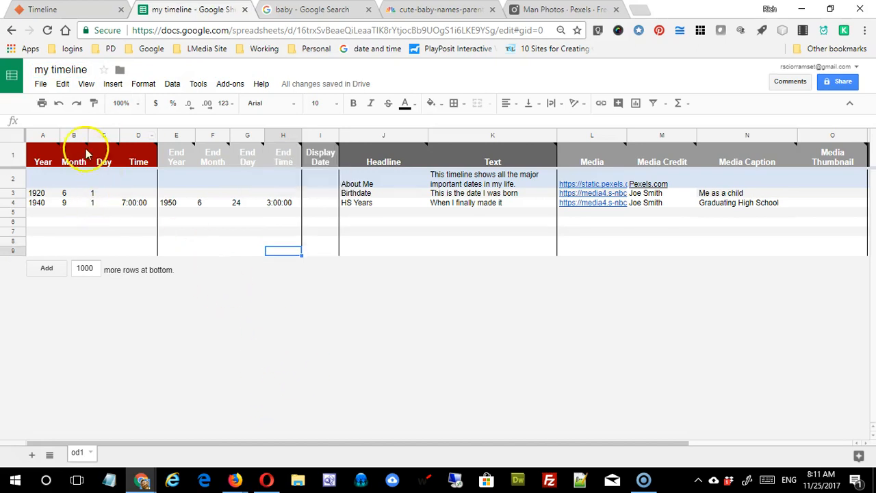
left_click(41, 85)
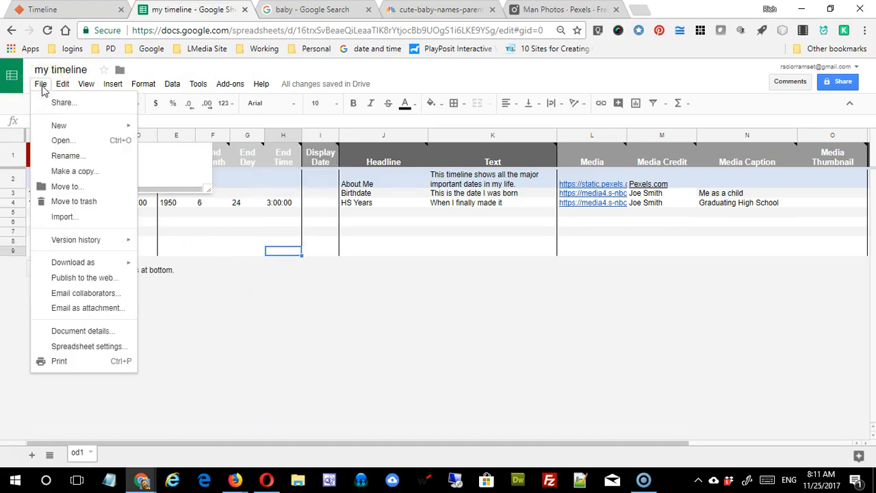
Step: Publish the entire document to the web as a web page and confirm
left_click(82, 278)
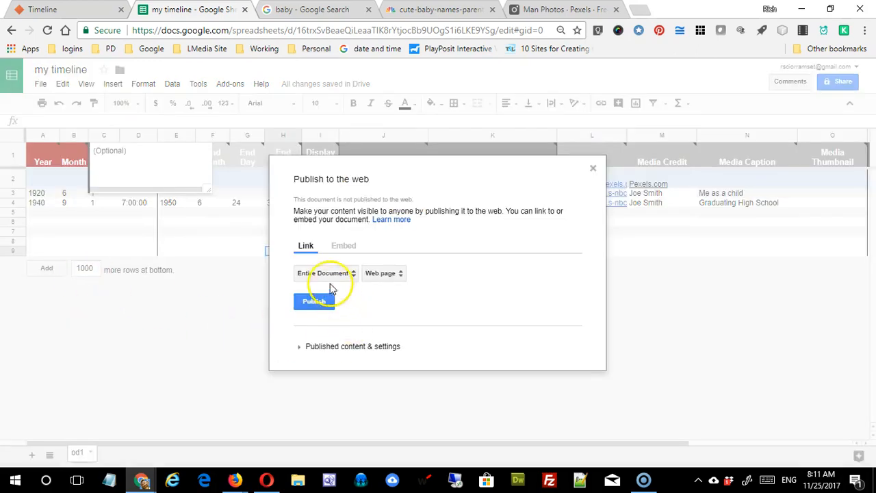
left_click(302, 308)
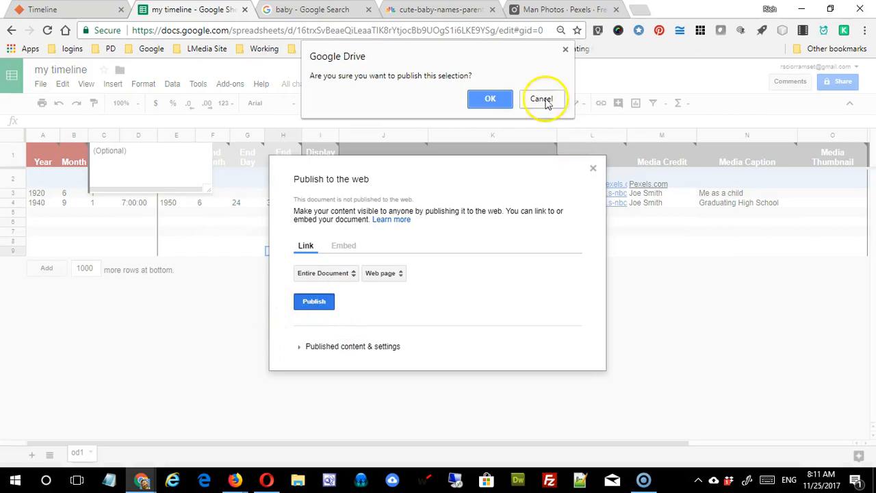
left_click(490, 99)
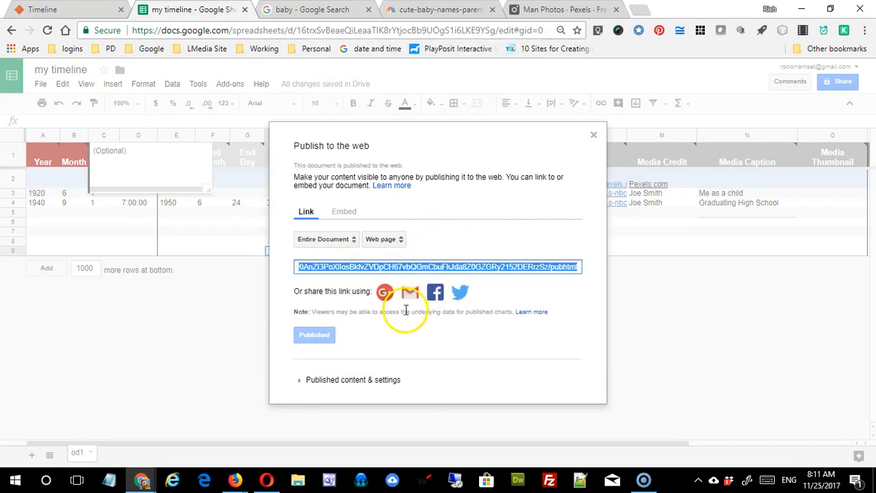
Step: Copy the published link, close the publishing dialog, and select the spreadsheet's web address
left_click(352, 268)
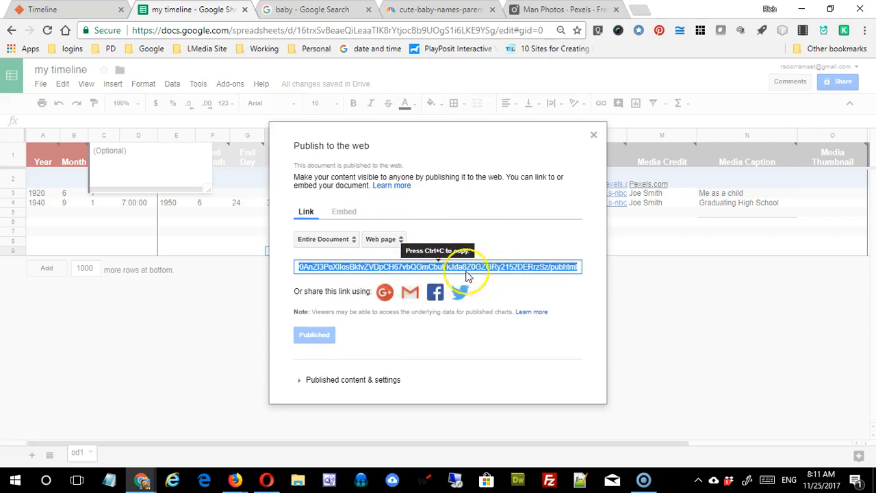
key("ctrl+c")
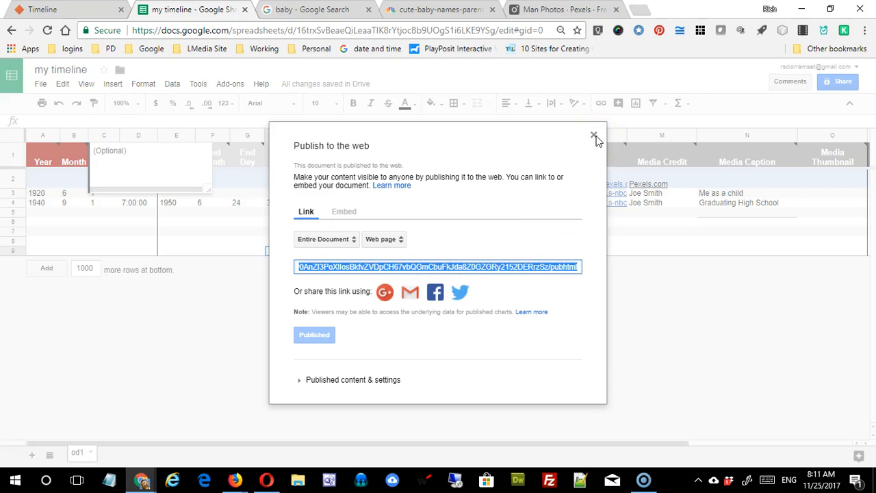
left_click(452, 267)
key("ctrl+c")
left_click(546, 269)
key("ctrl+c")
left_click(594, 135)
left_click(301, 30)
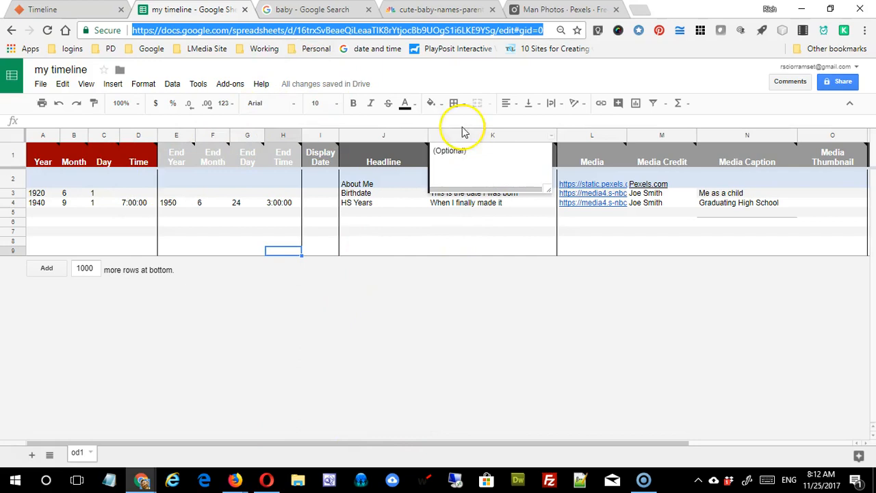
Step: Paste the my timeline sheet's address into the TimelineJS Google Spreadsheet URL field
left_click(68, 10)
scroll(439, 305, "down", 6)
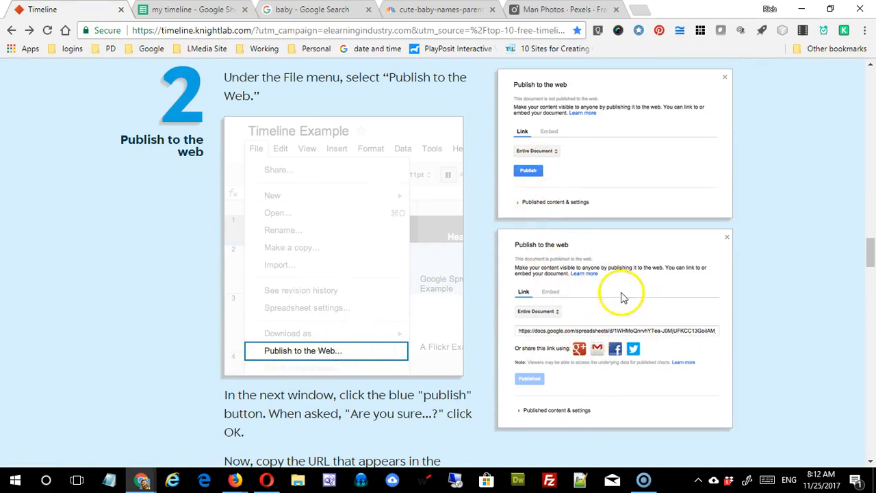
scroll(633, 299, "down", 5)
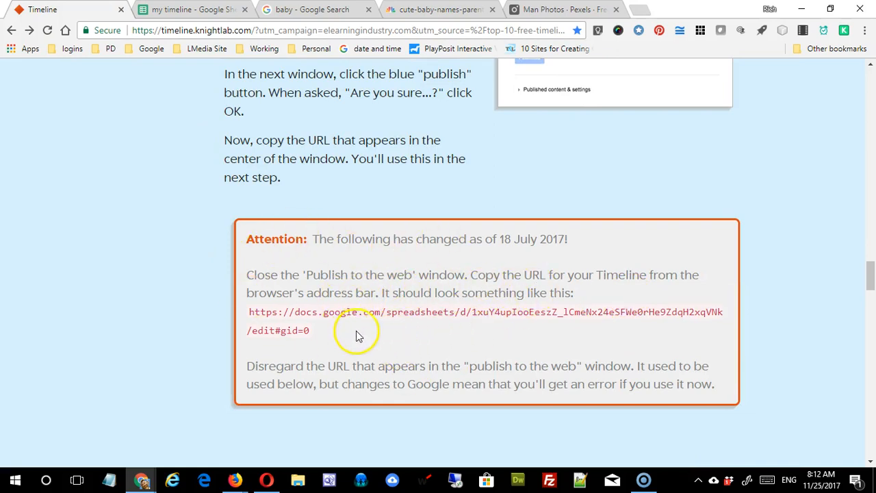
scroll(356, 336, "down", 5)
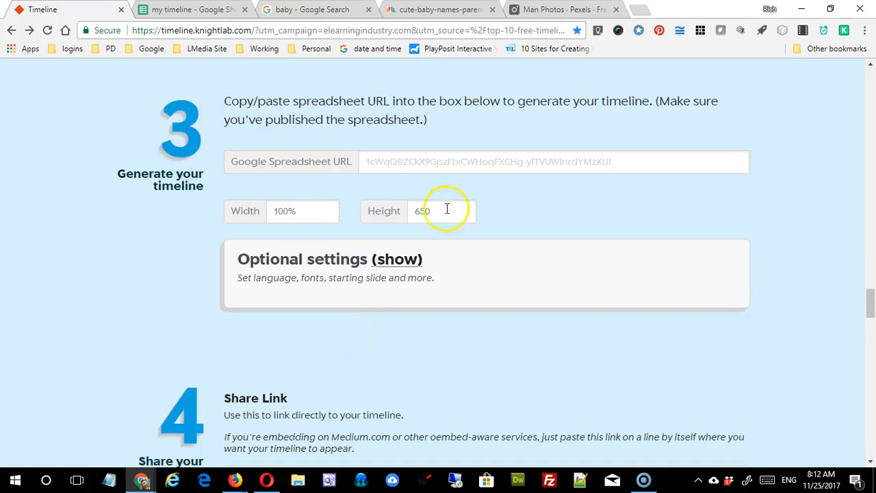
left_click(421, 158)
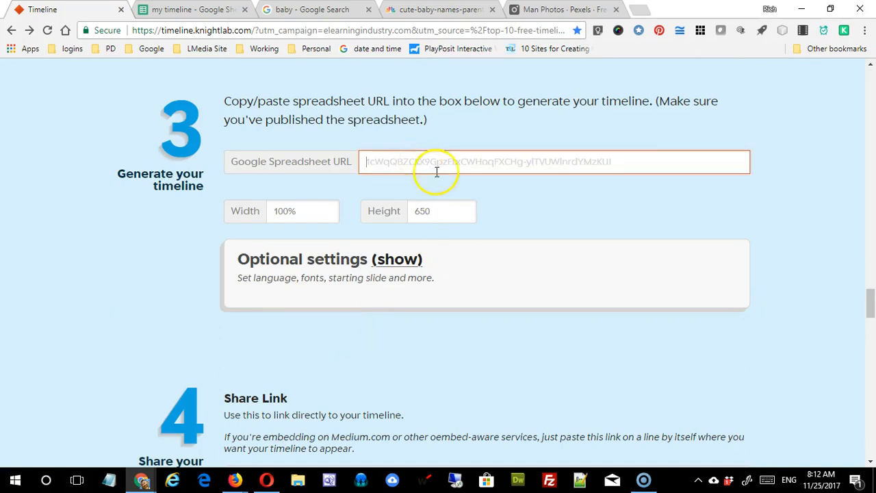
key("ctrl+v")
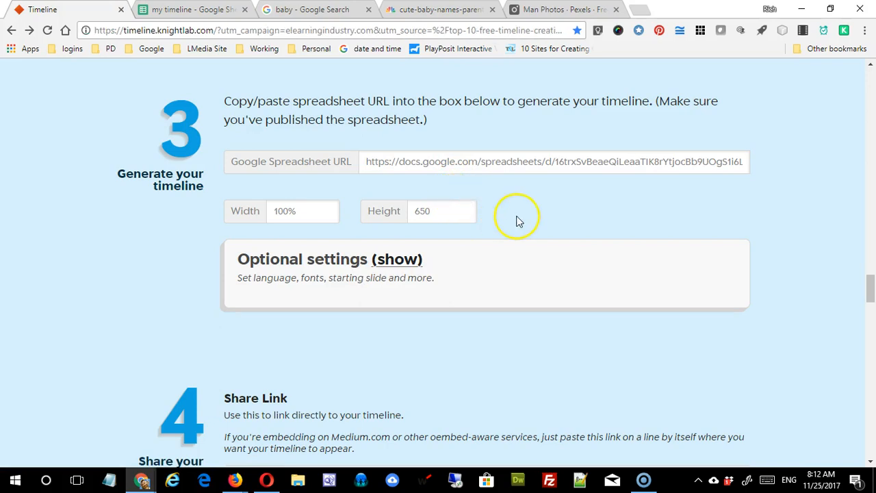
left_click(575, 164)
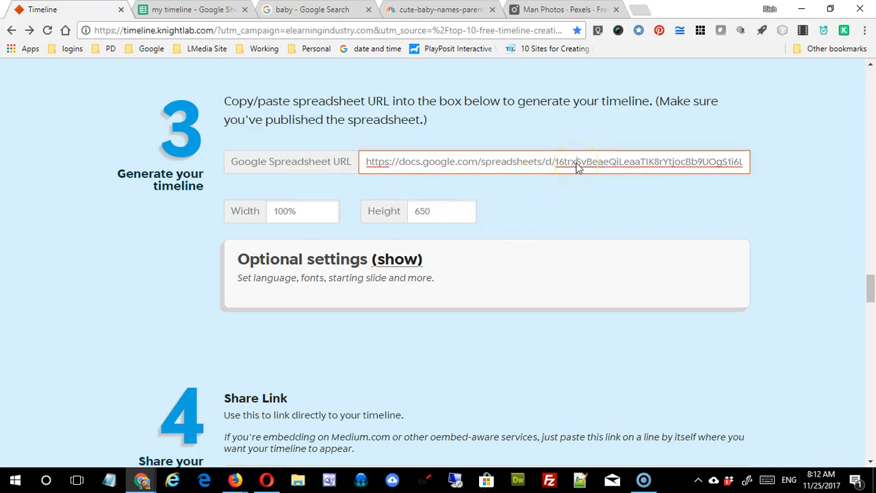
Step: Under Optional settings, pick the Bitter & Raleway fonts and keep English as the language
scroll(562, 253, "down", 2)
scroll(562, 252, "up", 2)
left_click(401, 258)
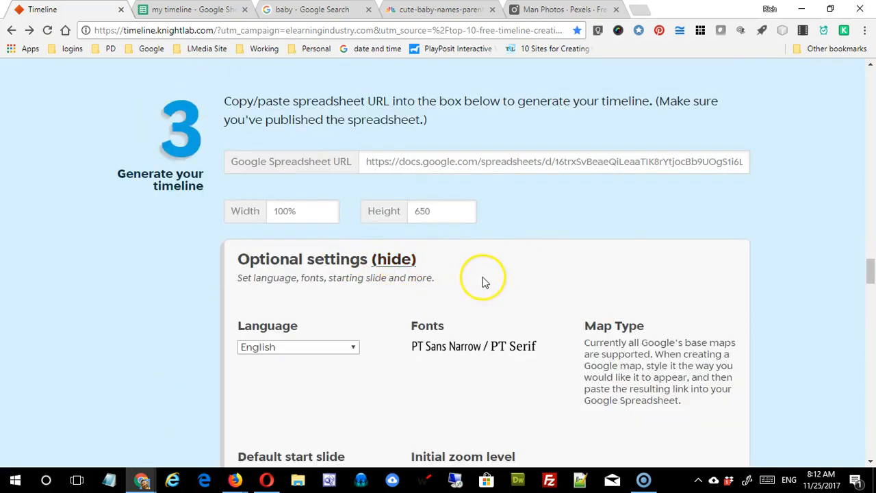
scroll(482, 284, "down", 2)
left_click(445, 224)
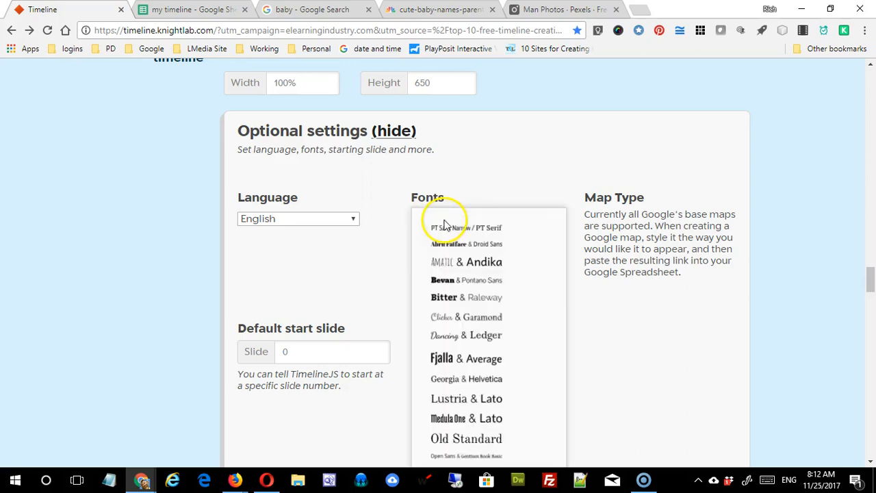
left_click(461, 299)
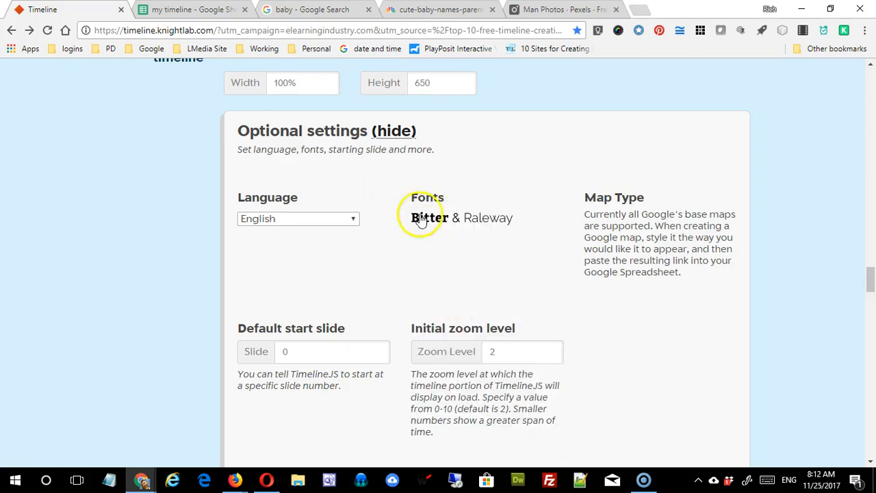
left_click(319, 223)
left_click(318, 223)
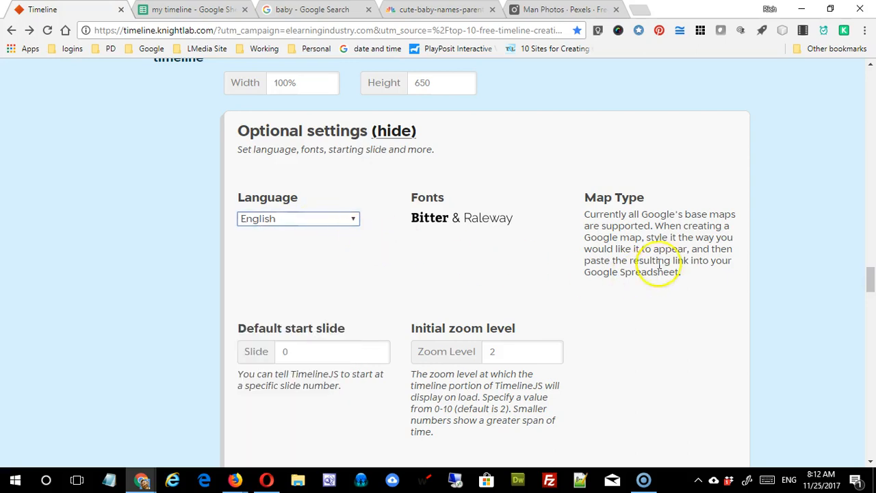
Step: Review the Map Type and initial zoom options, leaving 'start at the last slide' off
left_click(619, 198)
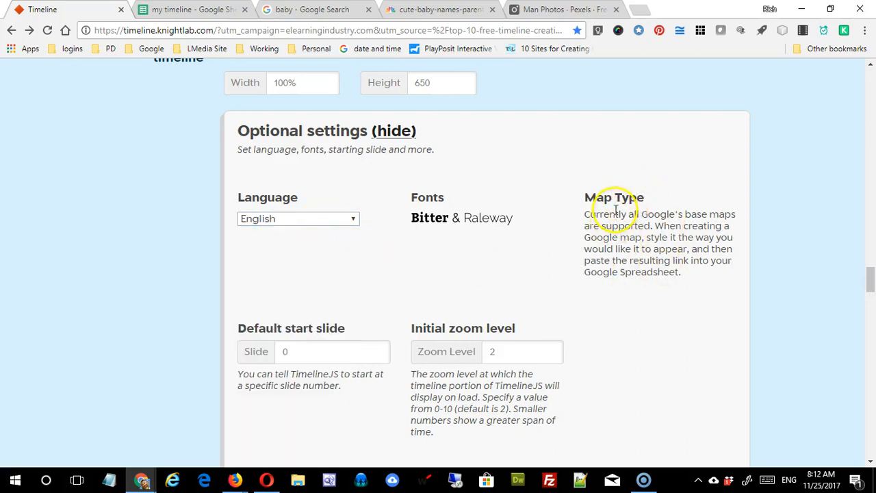
scroll(613, 220, "down", 1)
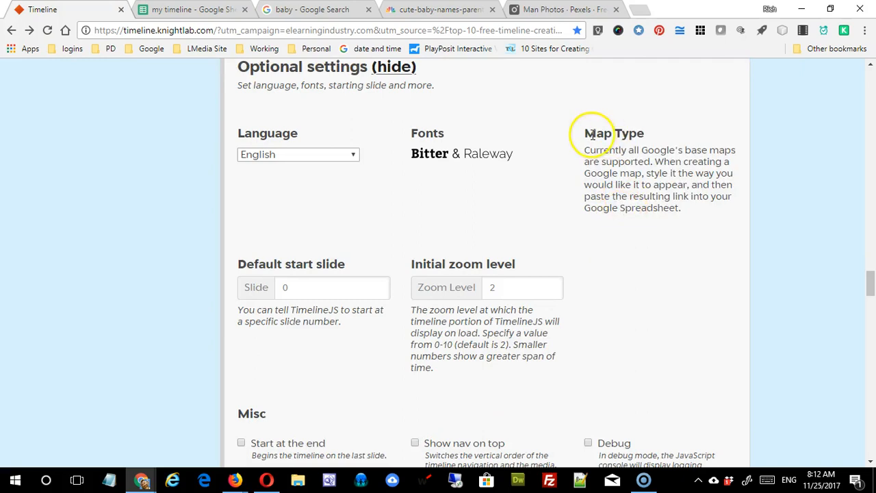
left_click_drag(585, 131, 694, 209)
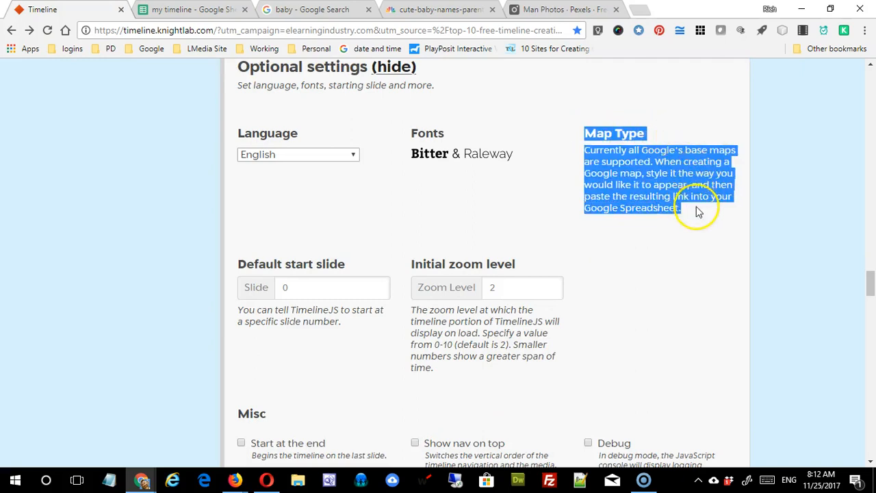
left_click(685, 159)
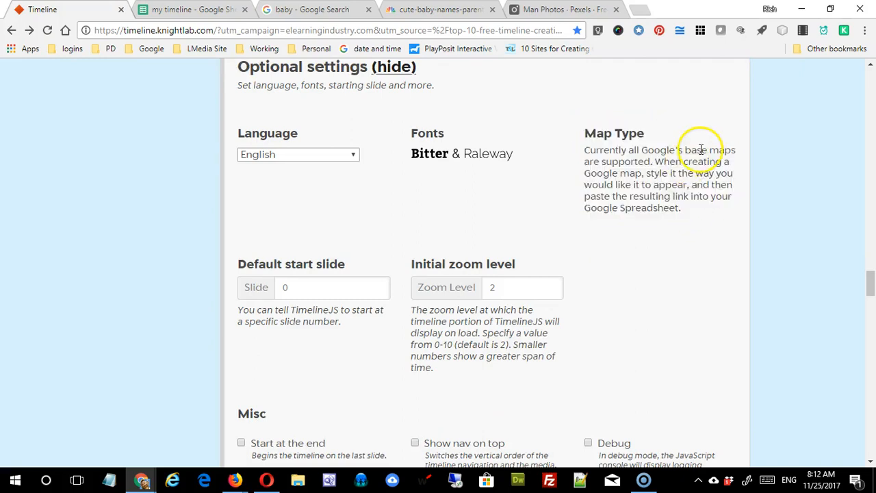
scroll(632, 197, "down", 1)
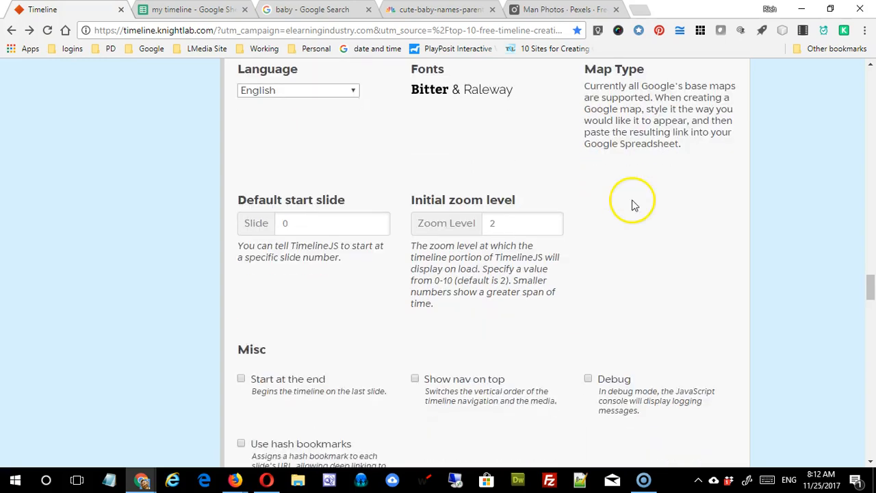
scroll(634, 147, "down", 1)
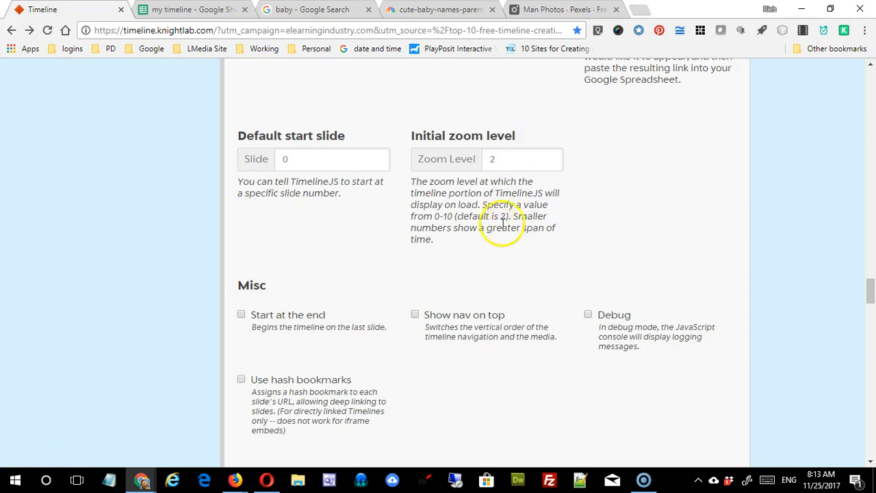
left_click(506, 159)
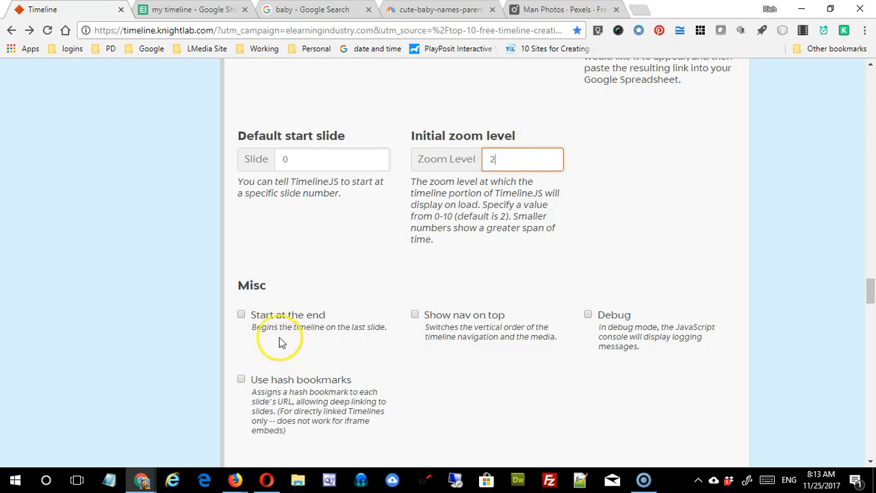
left_click(242, 315)
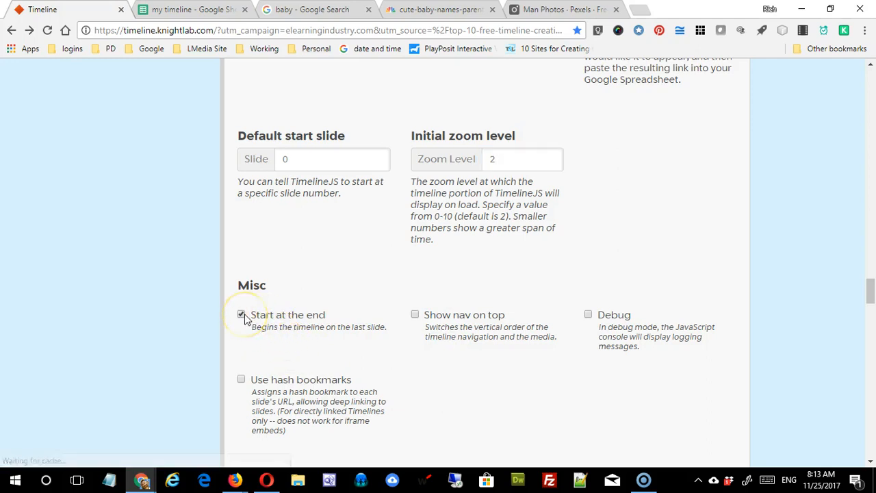
left_click(246, 316)
scroll(399, 319, "down", 5)
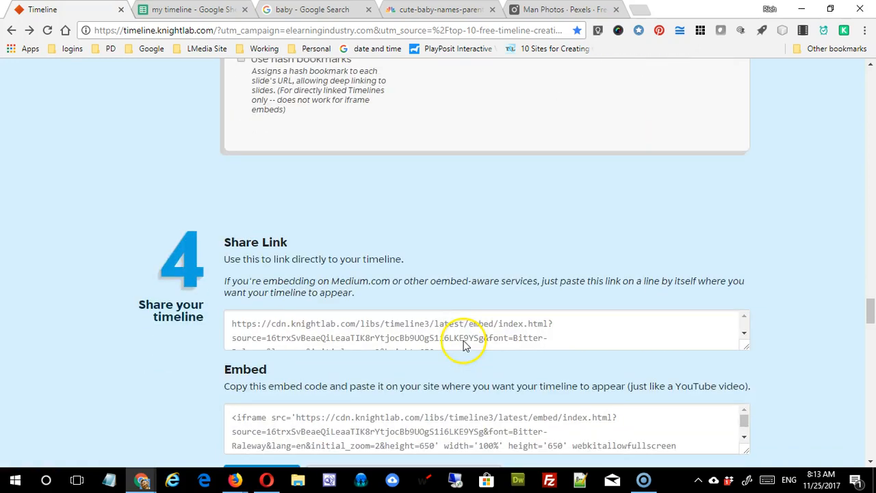
Step: Collapse the optional settings and enlarge the Share Link and Embed boxes to show their contents
scroll(457, 341, "up", 10)
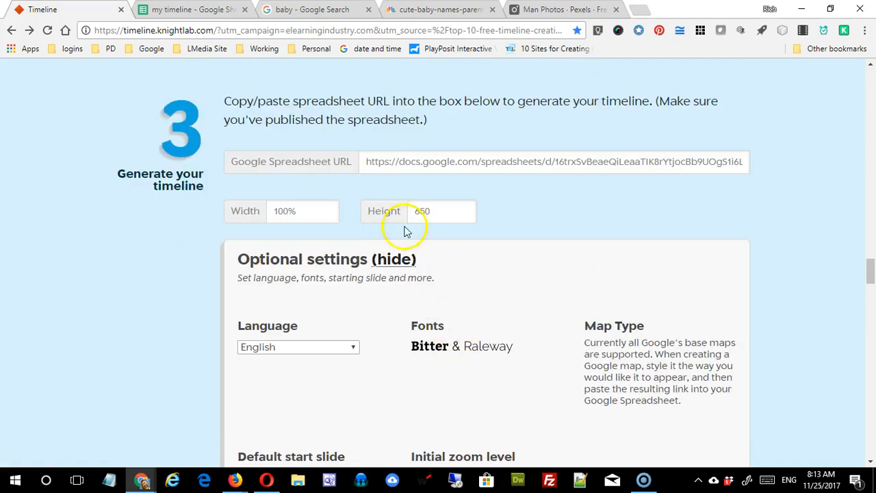
left_click(386, 255)
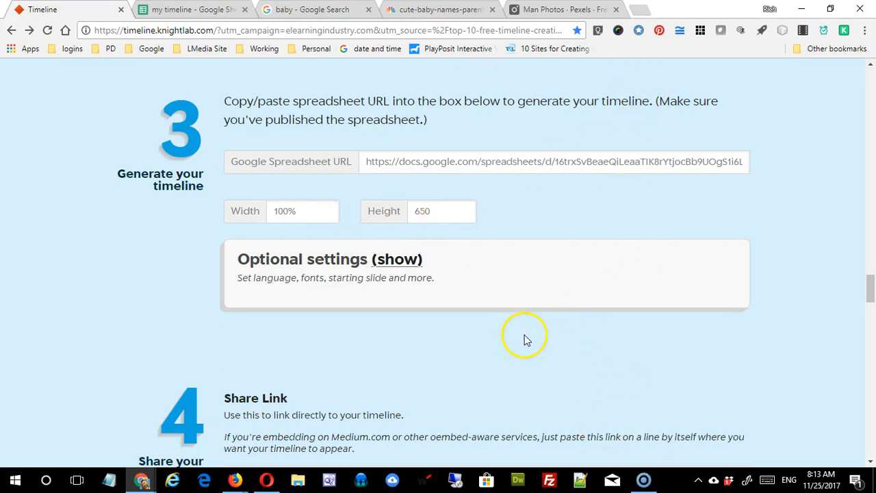
scroll(526, 340, "down", 4)
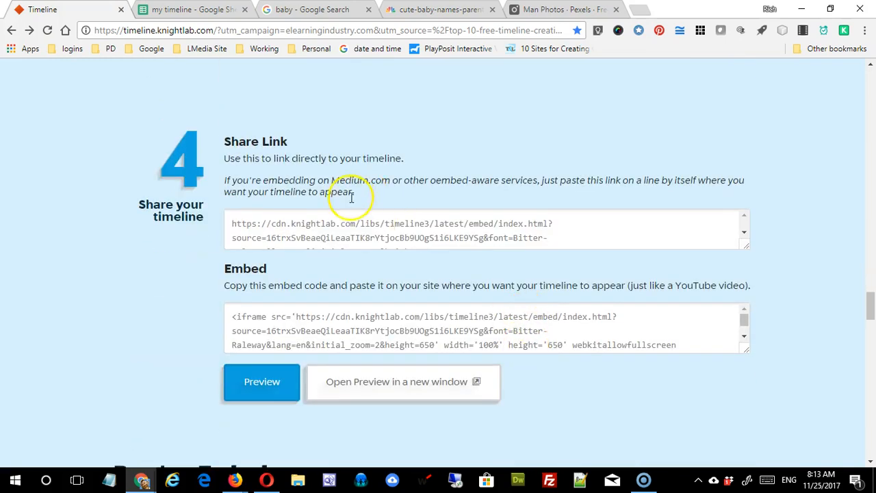
left_click(277, 223)
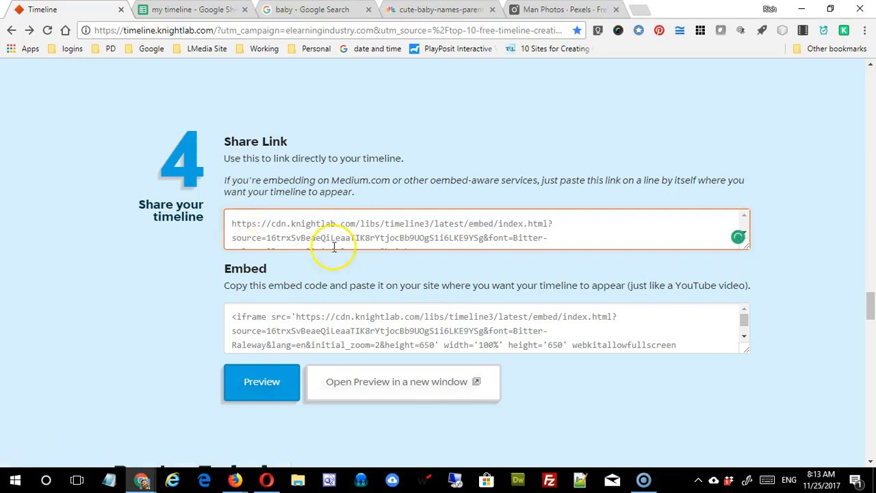
left_click_drag(749, 250, 758, 304)
left_click(602, 374)
key("ctrl+a")
left_click_drag(745, 407, 755, 443)
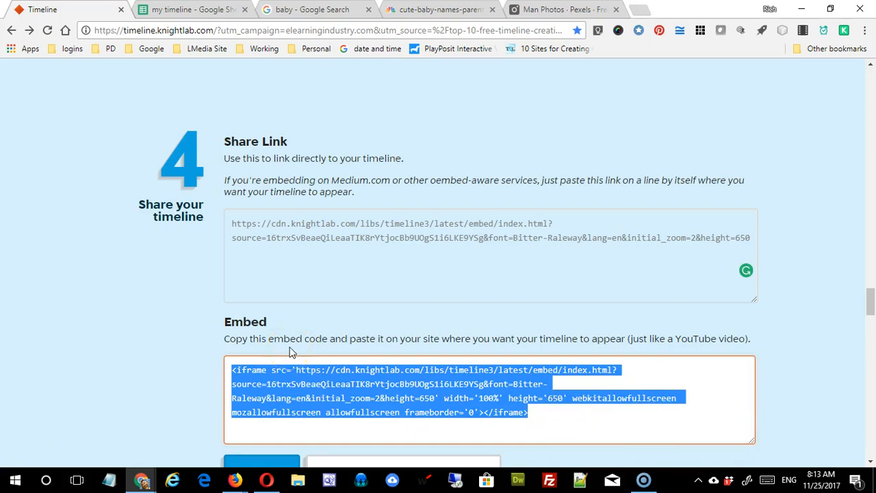
left_click(313, 424)
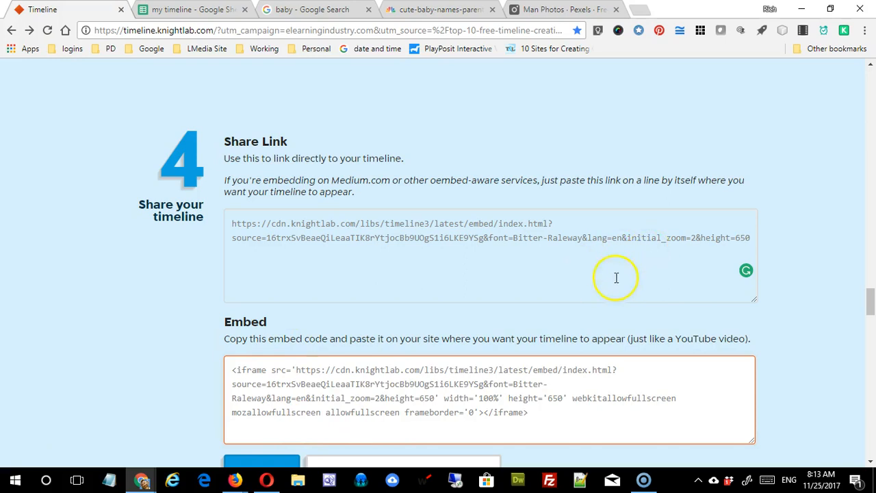
Step: Select the whole share link and open a new browser tab
left_click_drag(710, 264, 453, 224)
left_click_drag(752, 235, 212, 212)
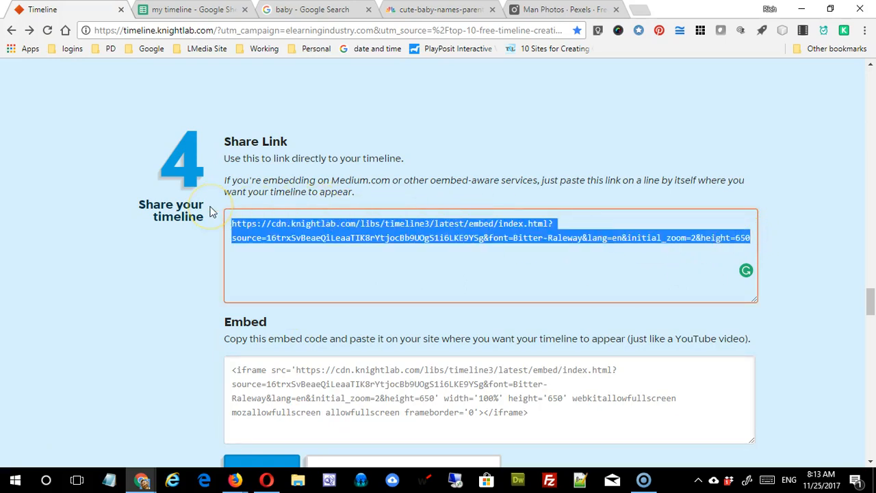
left_click(636, 9)
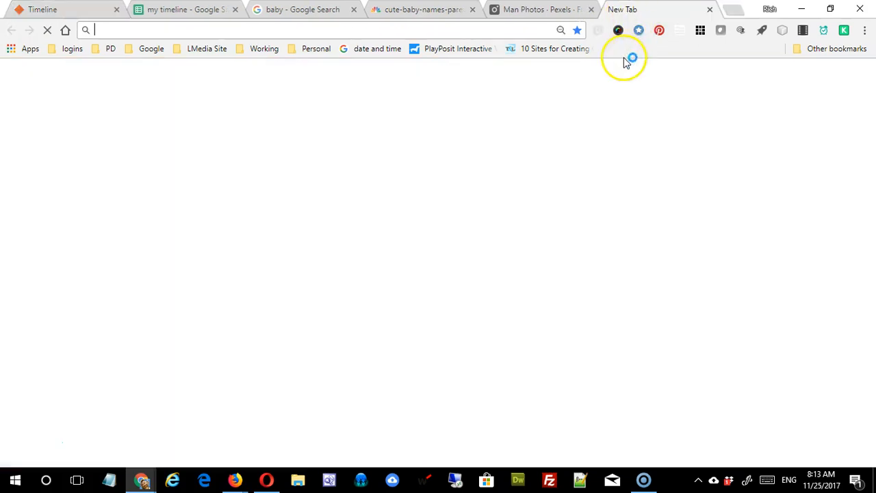
Step: Load the timeline from the pasted share link and step from the Birthdate slide to HS Years
key("ctrl+v")
key("Return")
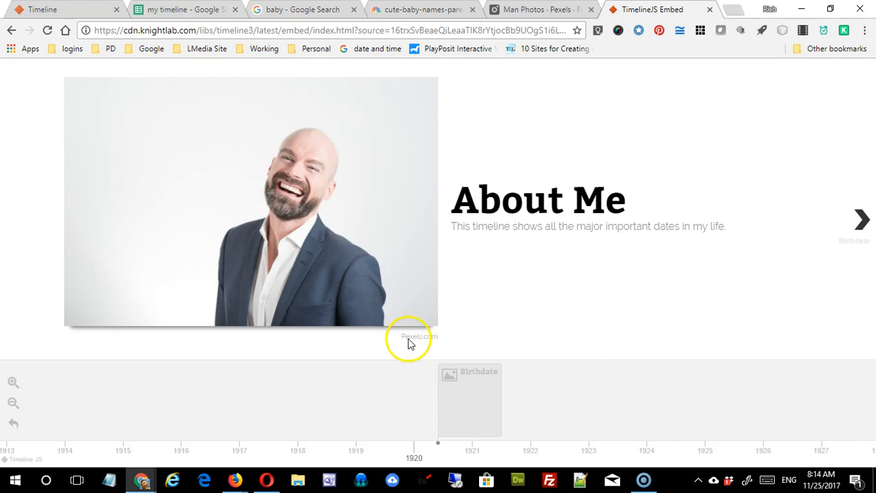
left_click(862, 217)
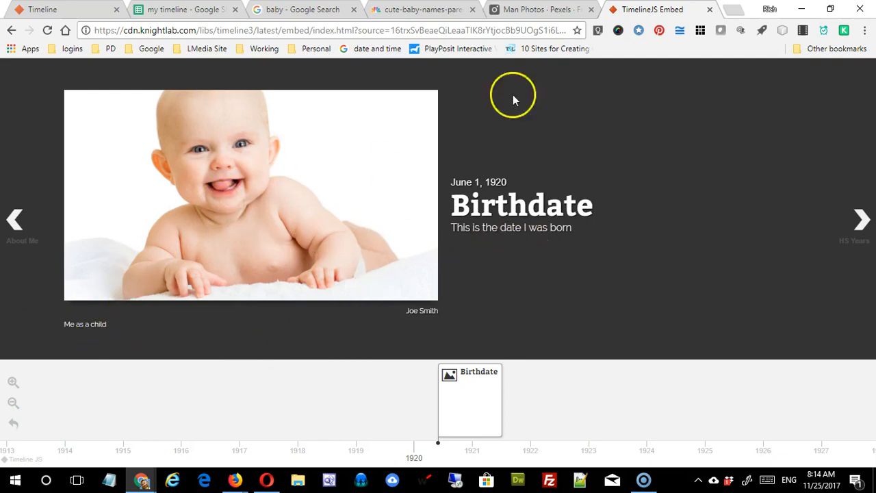
left_click(195, 12)
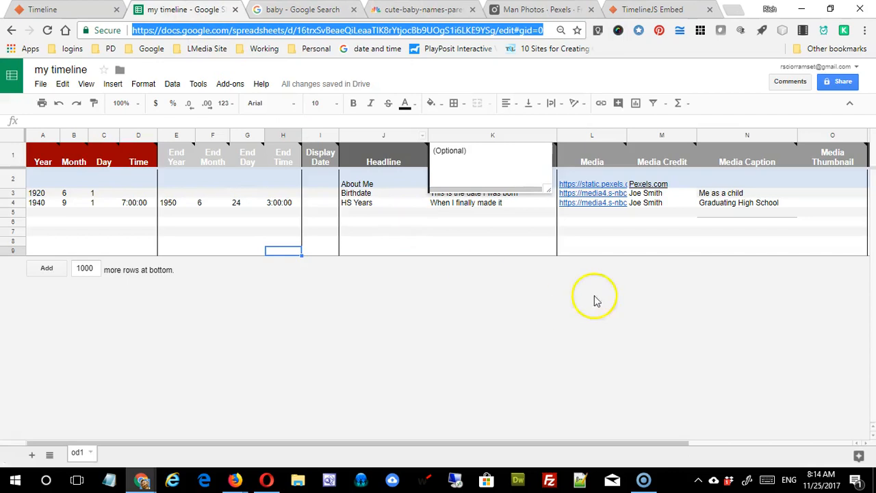
left_click(640, 231)
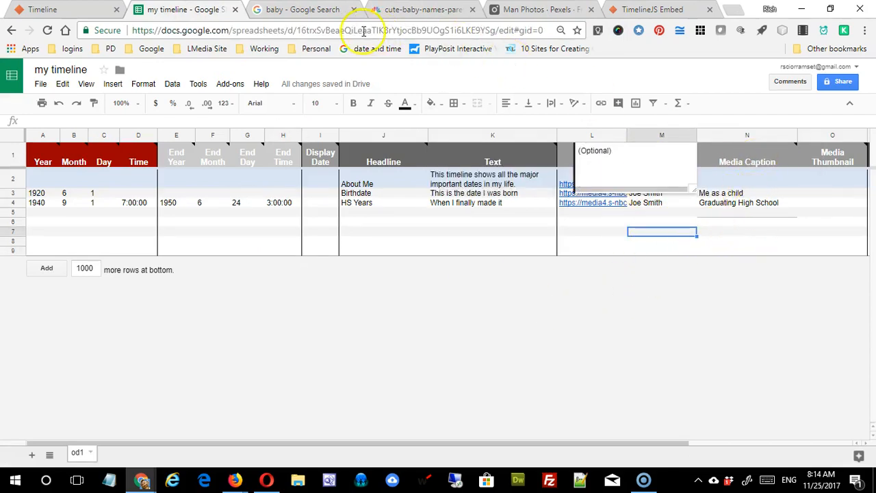
left_click(653, 11)
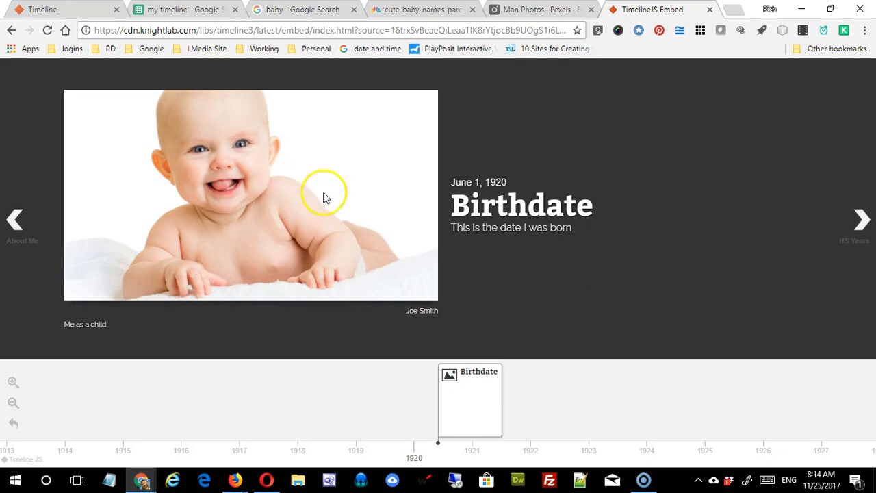
left_click(863, 219)
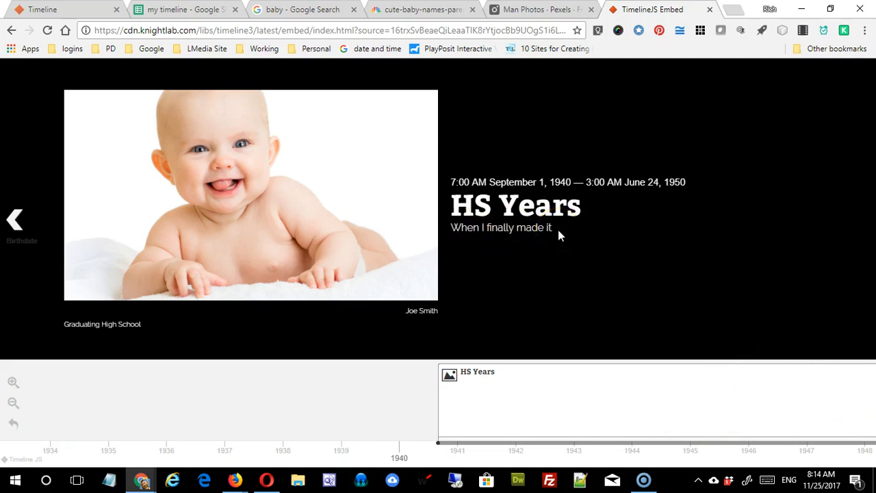
Step: Append many pasted copies of 'When I finally made it.' to the HS Years text in K4
left_click(173, 11)
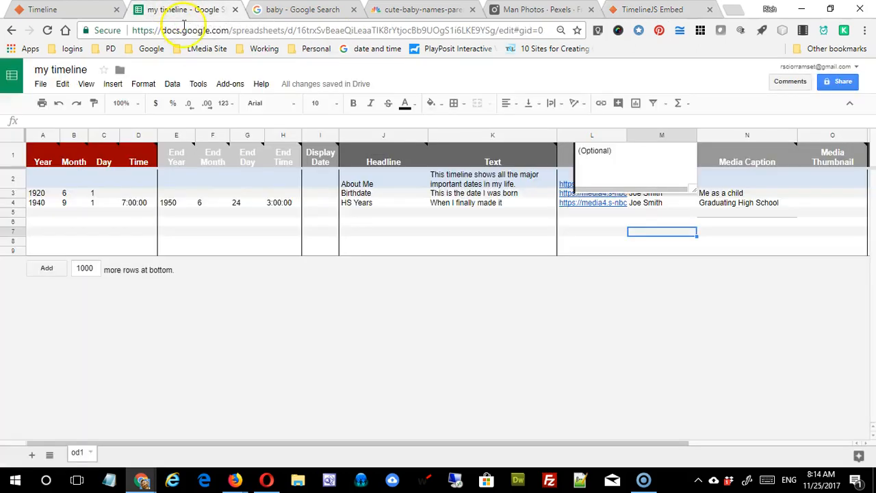
left_click(450, 242)
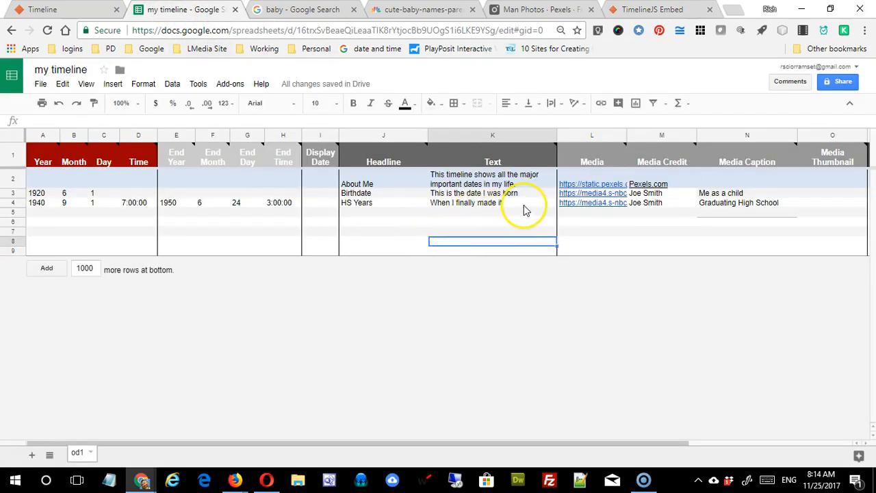
double_click(524, 204)
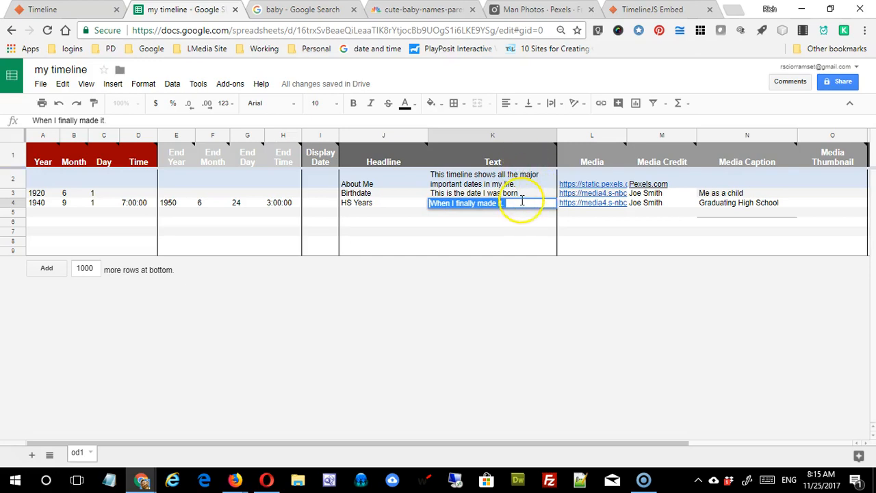
left_click(569, 216)
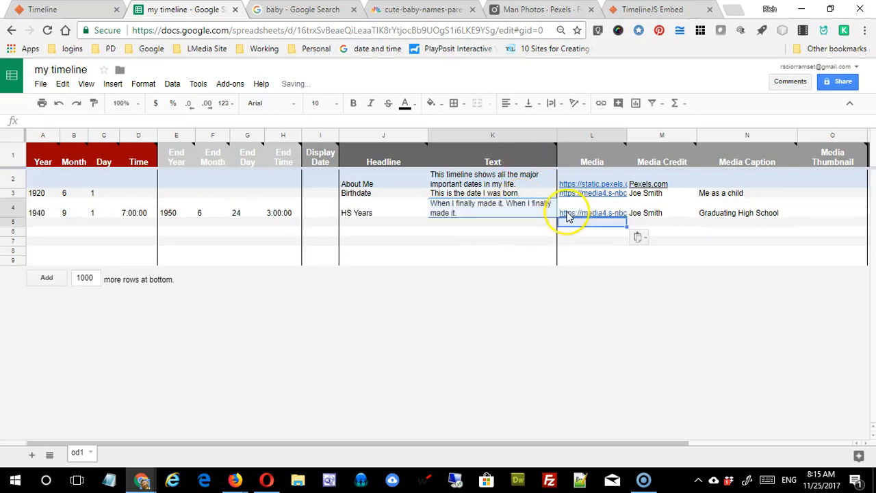
left_click(507, 215)
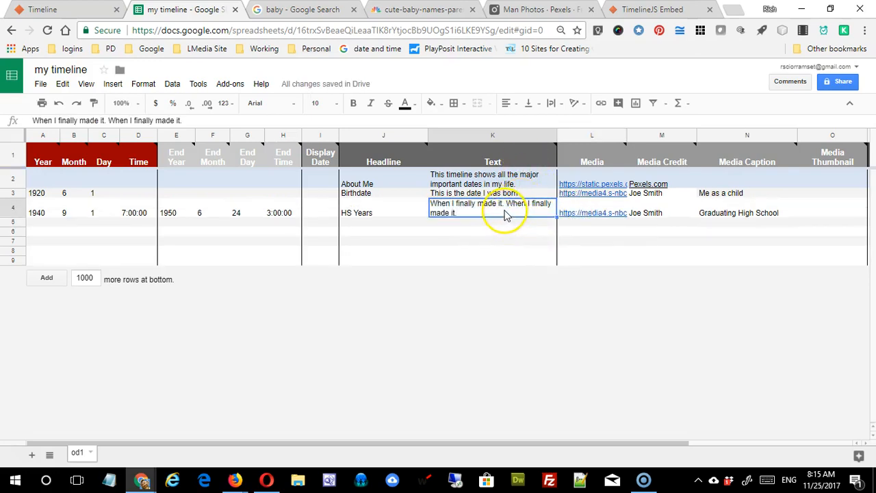
left_click(224, 119)
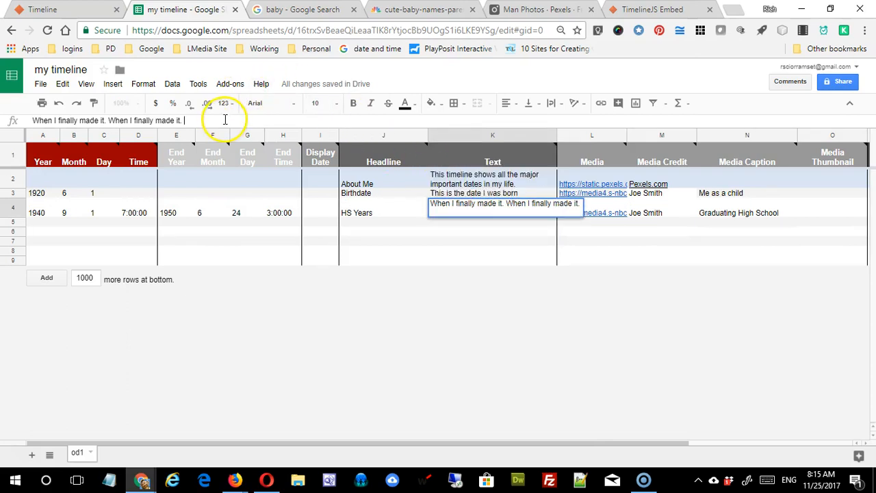
key("ctrl+v")
key("ctrl+v")
key("ctrl+v")
key("ctrl+v")
key("ctrl+v")
key("ctrl+v")
key("ctrl+v")
key("ctrl+v")
key("ctrl+v")
key("ctrl+v")
key("ctrl+v")
key("ctrl+v")
left_click(452, 260)
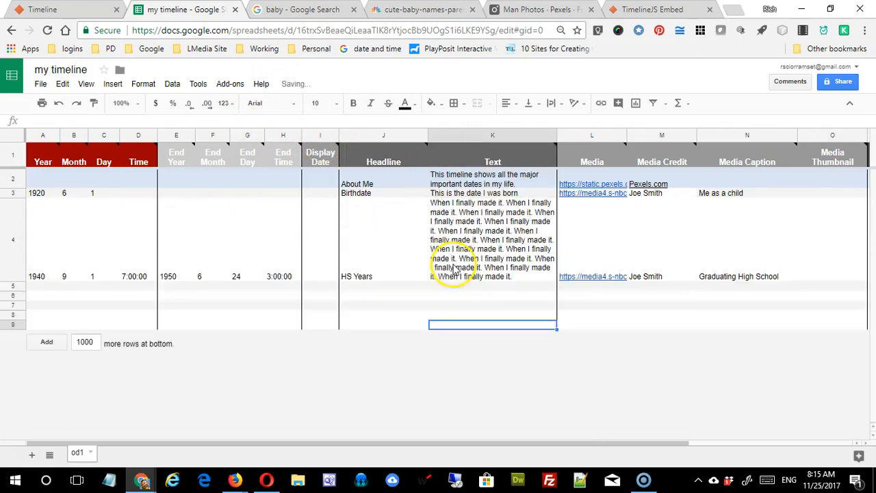
left_click(651, 10)
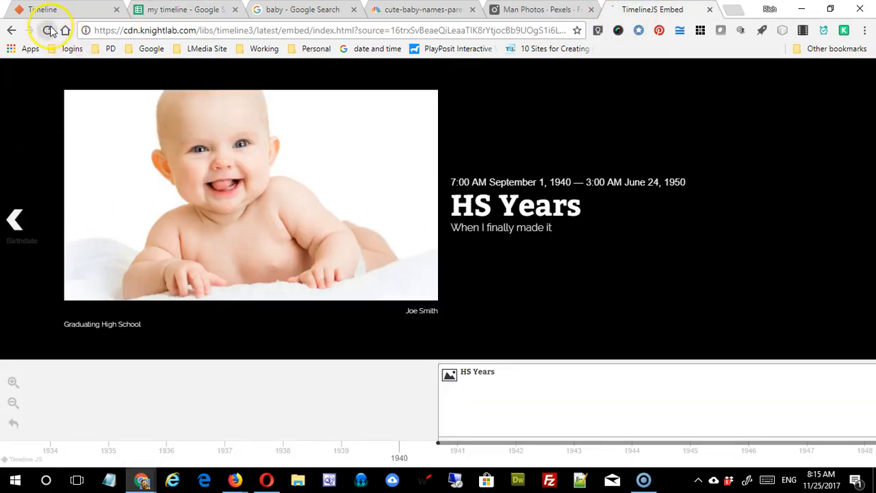
Step: Reload the timeline and advance two slides to check HS Years shows the long text
left_click(48, 30)
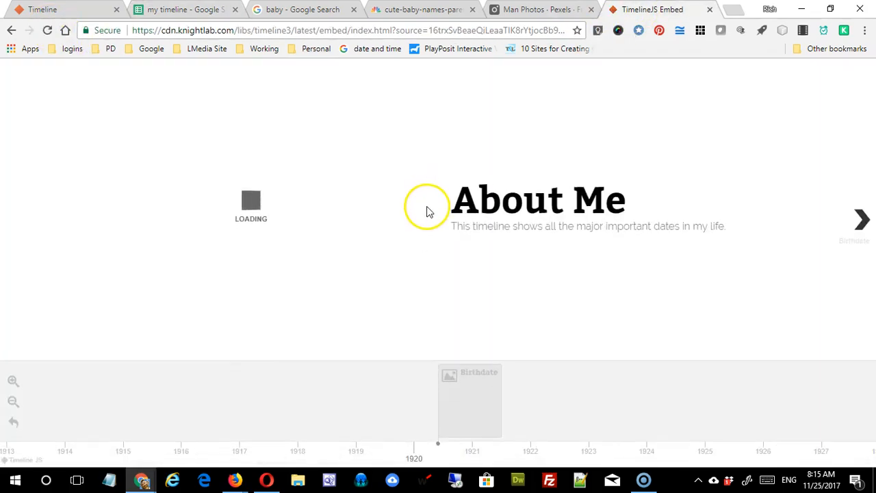
left_click(863, 220)
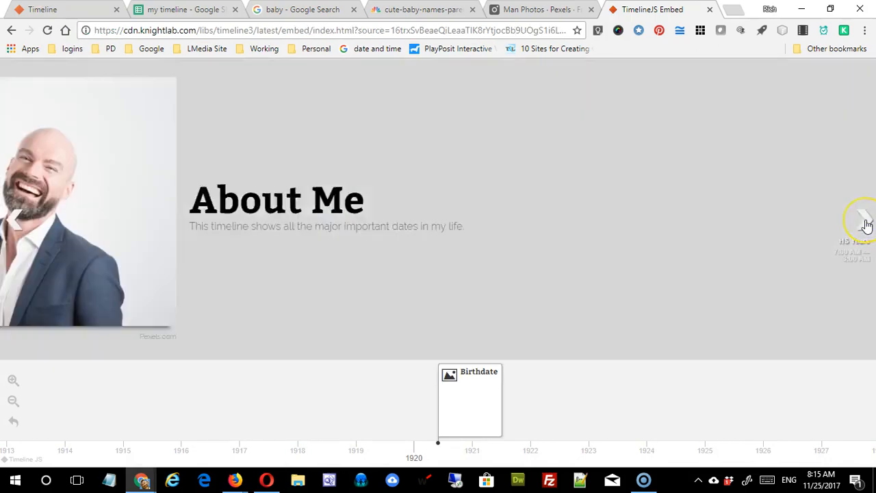
left_click(867, 226)
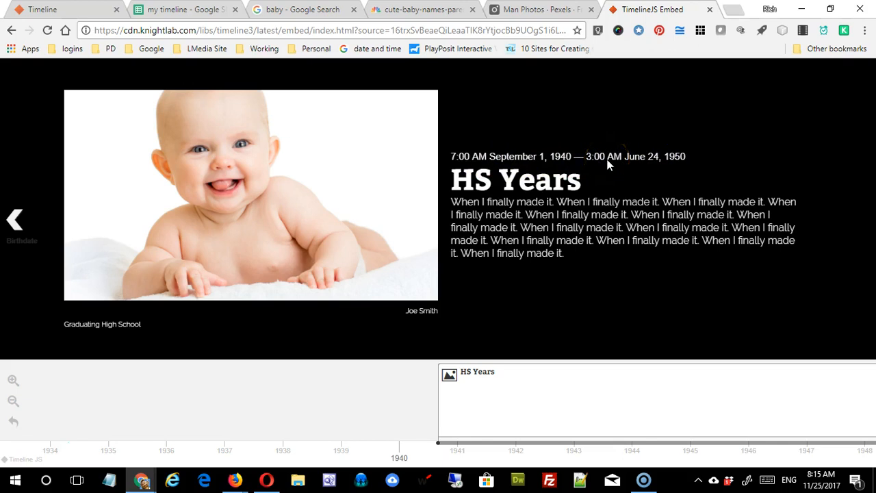
left_click(179, 11)
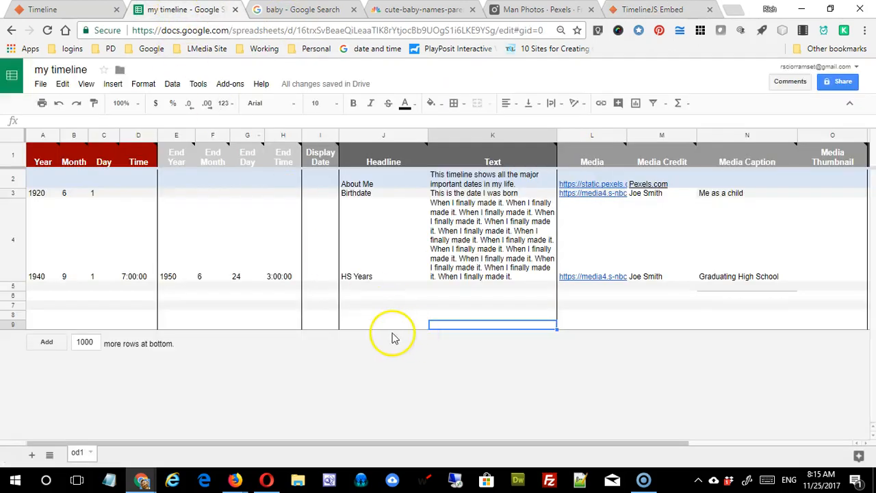
Step: Change the HS Years end time in H4 to 15:00:00 and reload the timeline preview
left_click(268, 276)
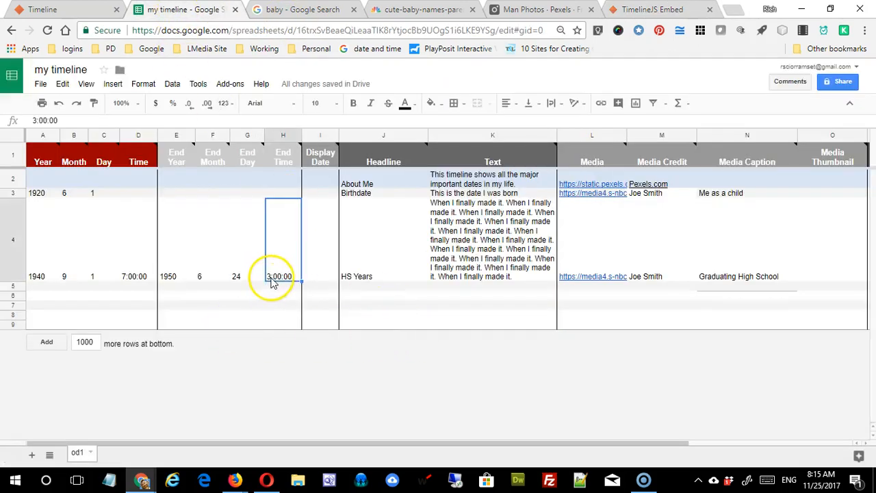
left_click(35, 123)
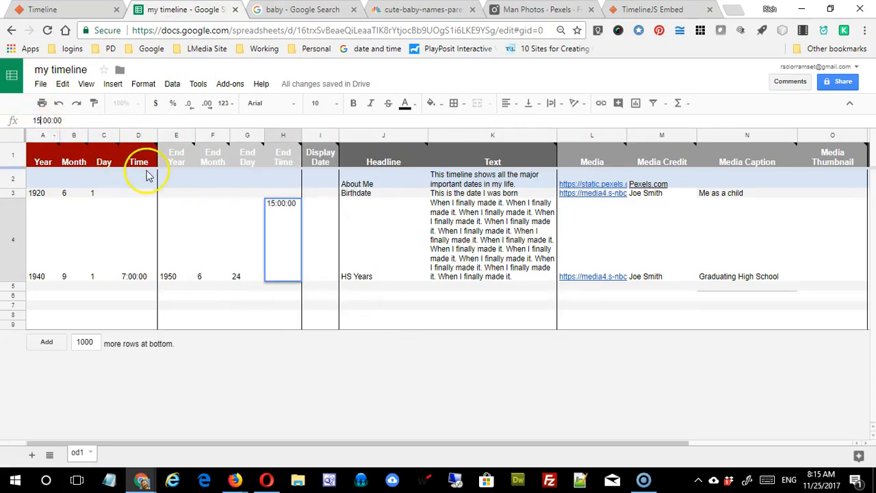
key("Return")
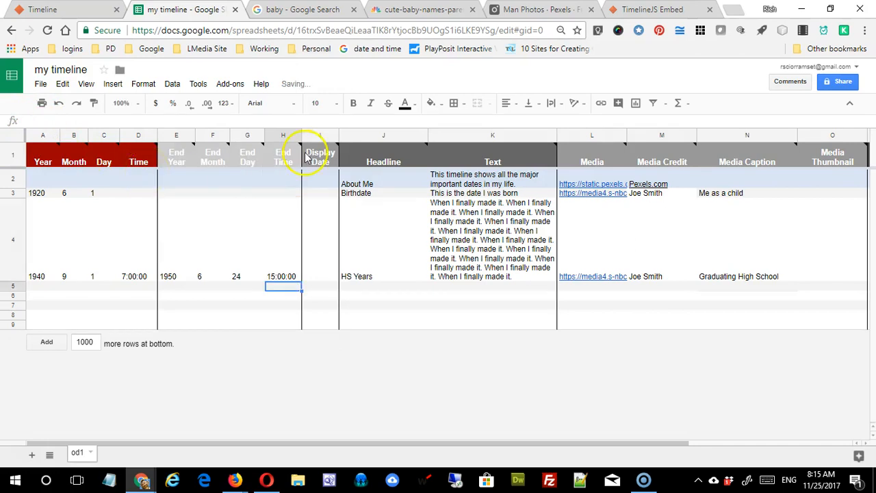
left_click(671, 10)
left_click(51, 33)
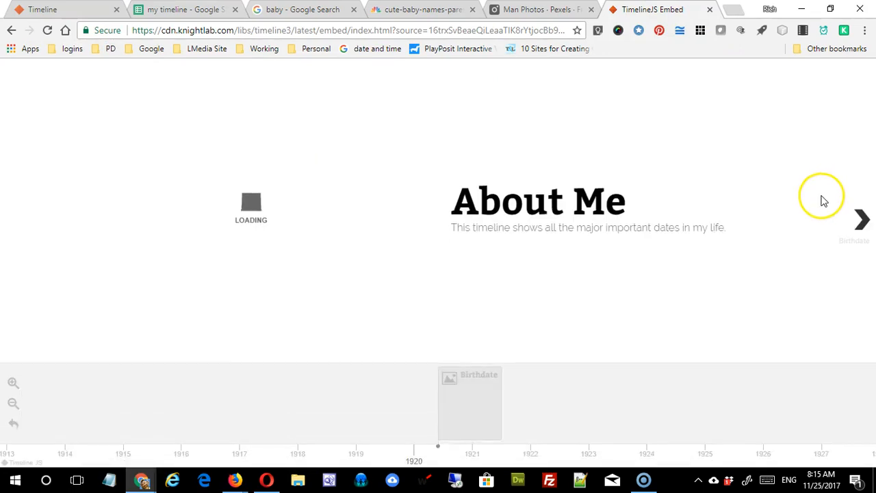
Step: Step past About Me and Birthdate to the HS Years slide, now ending 3:00 PM June 24, 1950
left_click(864, 226)
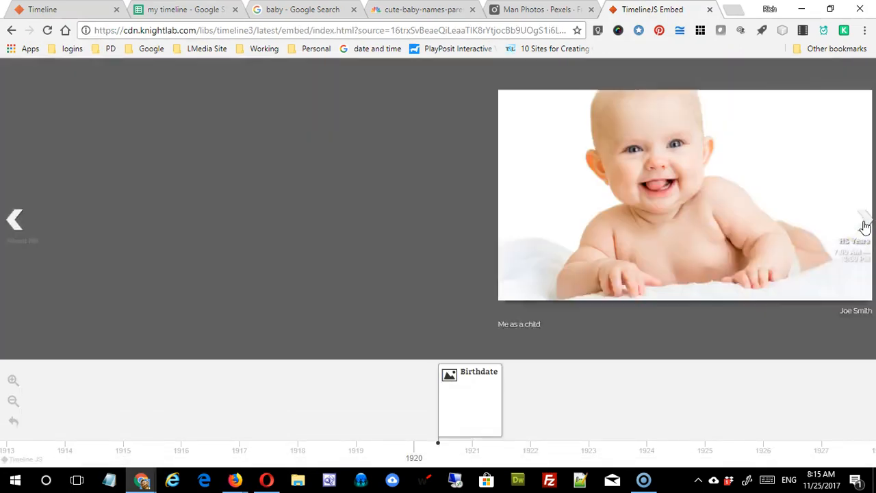
left_click(864, 226)
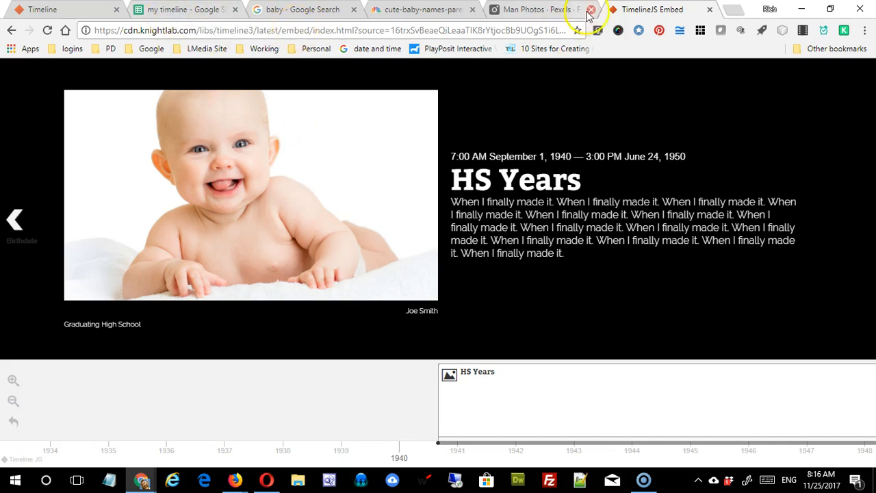
Step: Open Google Drive in a new browser tab
left_click(736, 12)
type("drive")
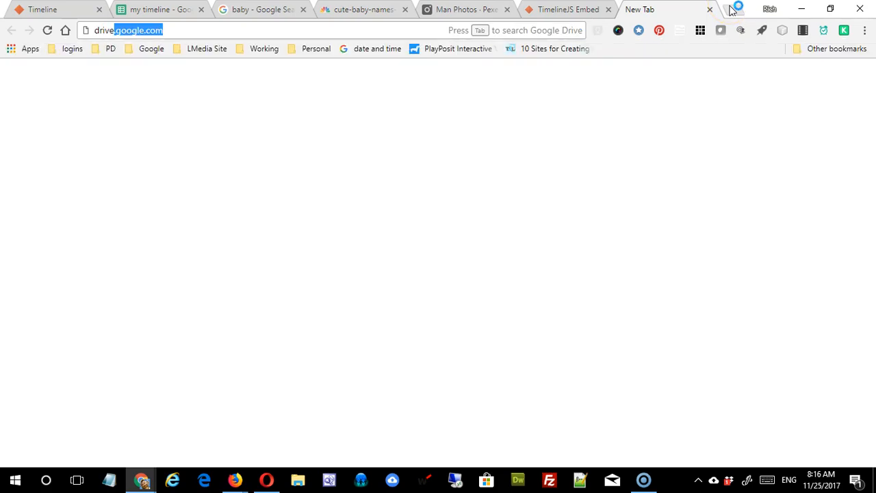
key("Return")
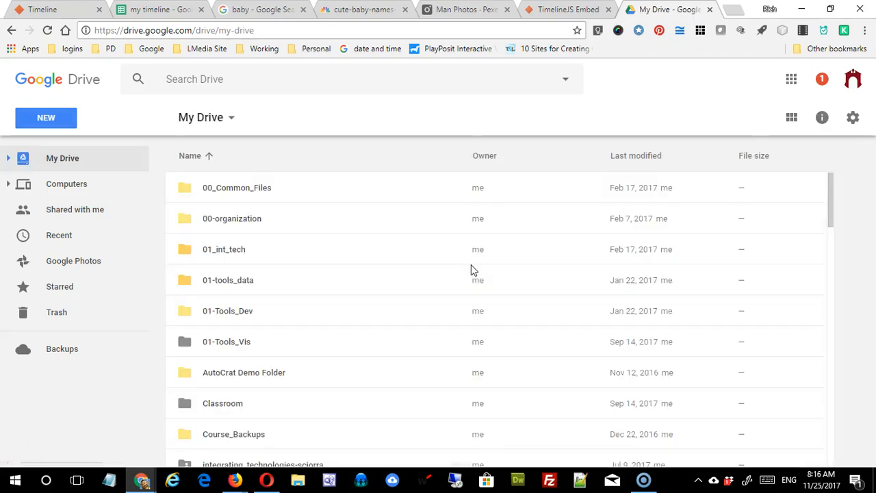
scroll(469, 262, "down", 5)
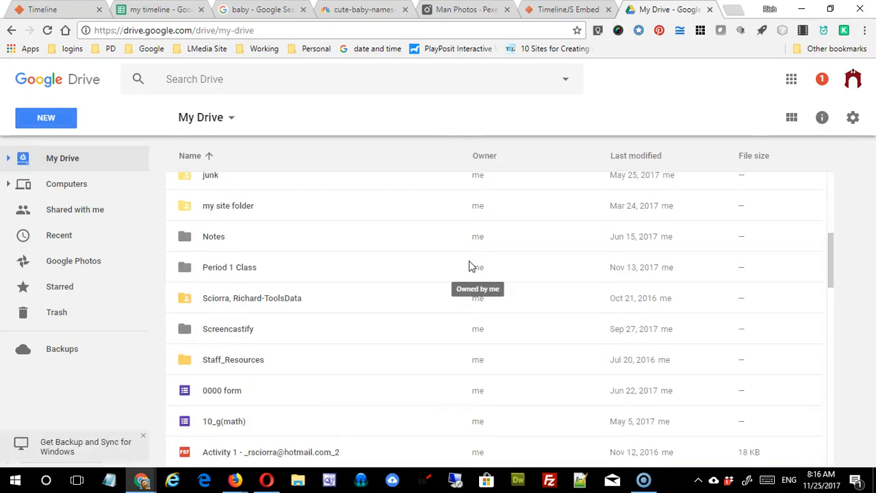
scroll(470, 264, "up", 5)
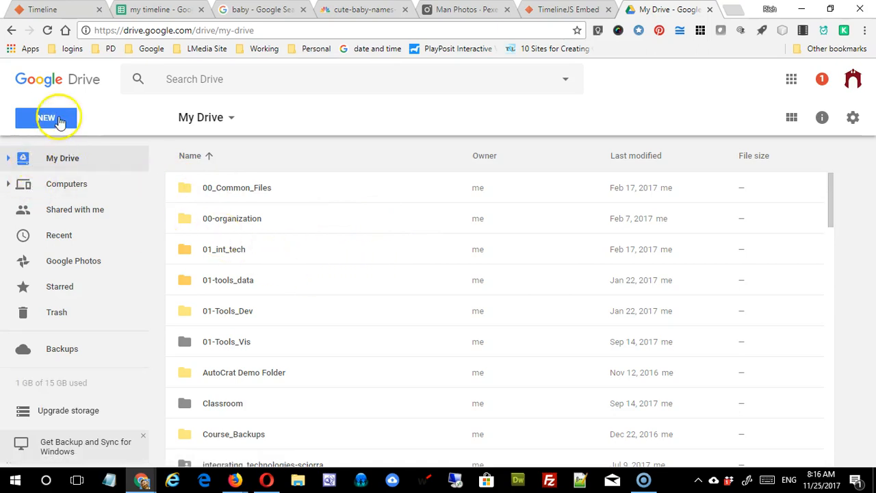
Step: Create a new folder named 'my timeline' in My Drive
left_click(43, 136)
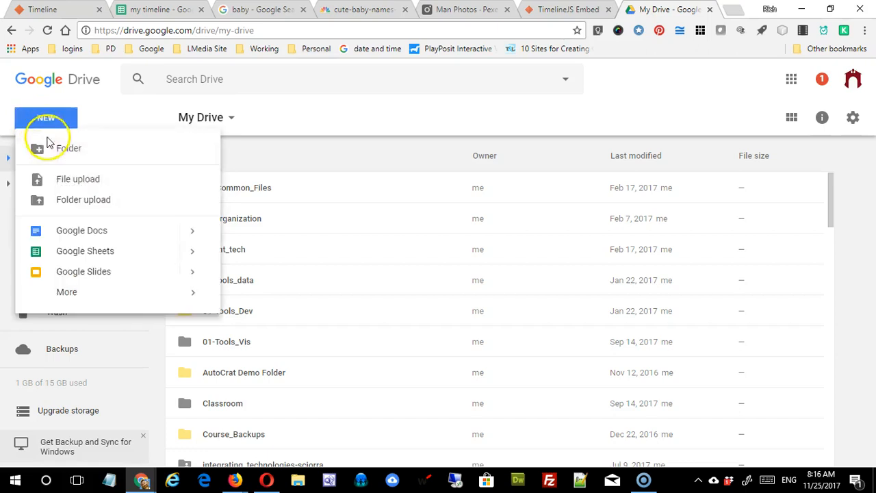
left_click(40, 151)
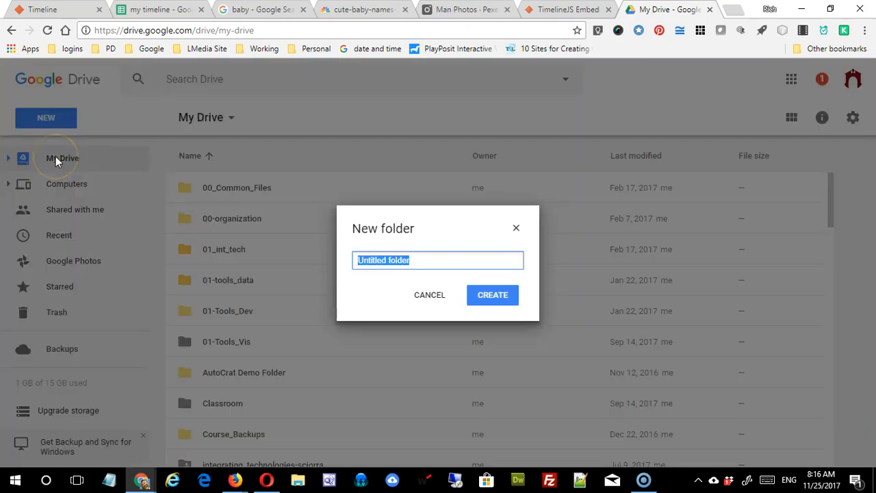
type("my timeline")
key("Return")
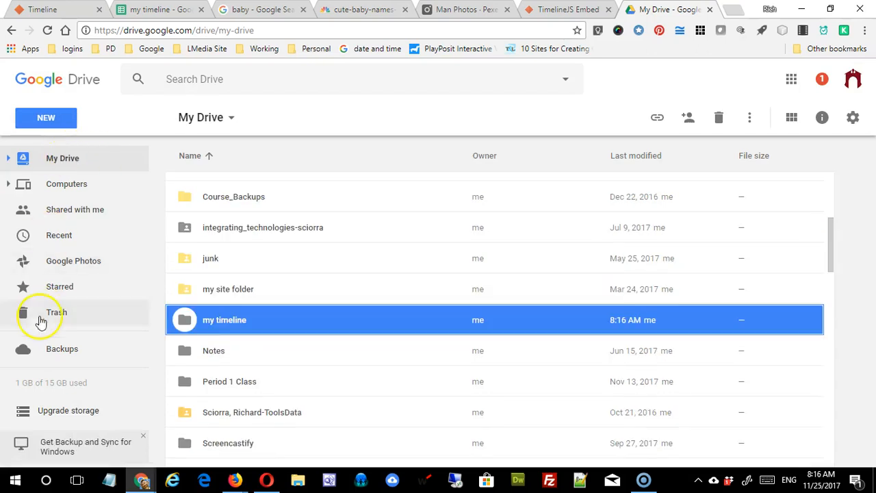
Step: Set the 'my timeline' folder's link sharing to Public on the web, then open the folder
right_click(218, 322)
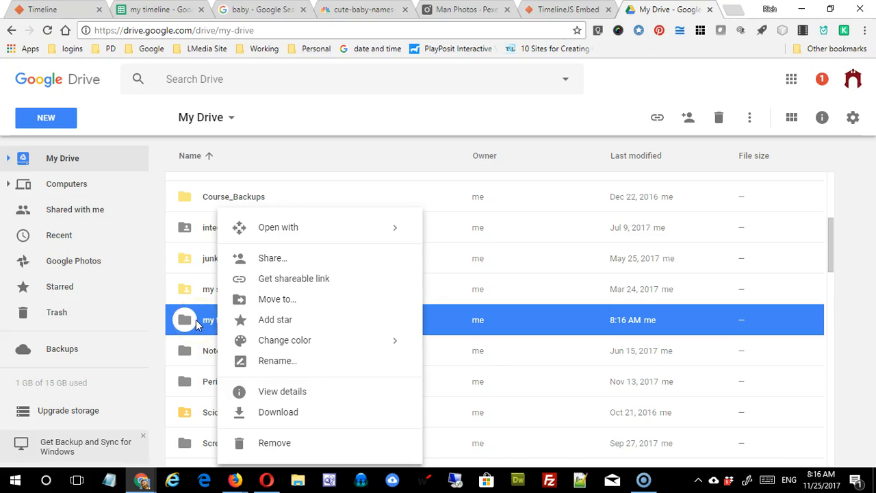
left_click(318, 257)
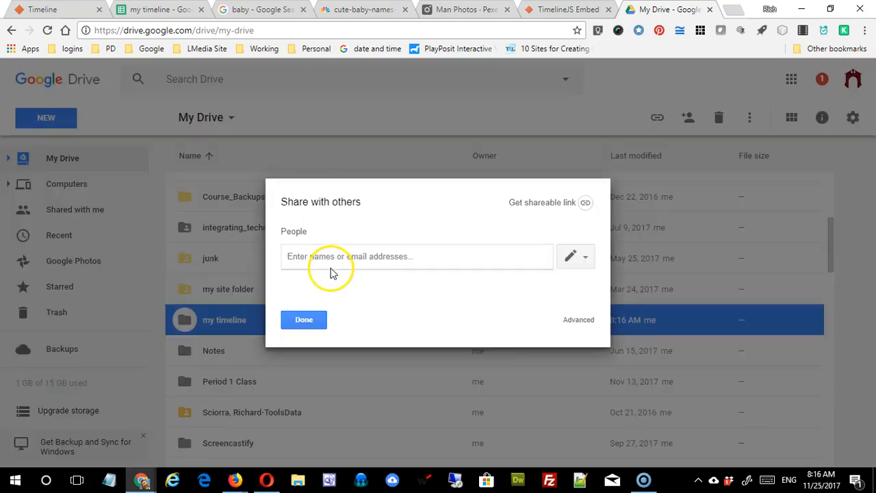
left_click(589, 326)
left_click(556, 222)
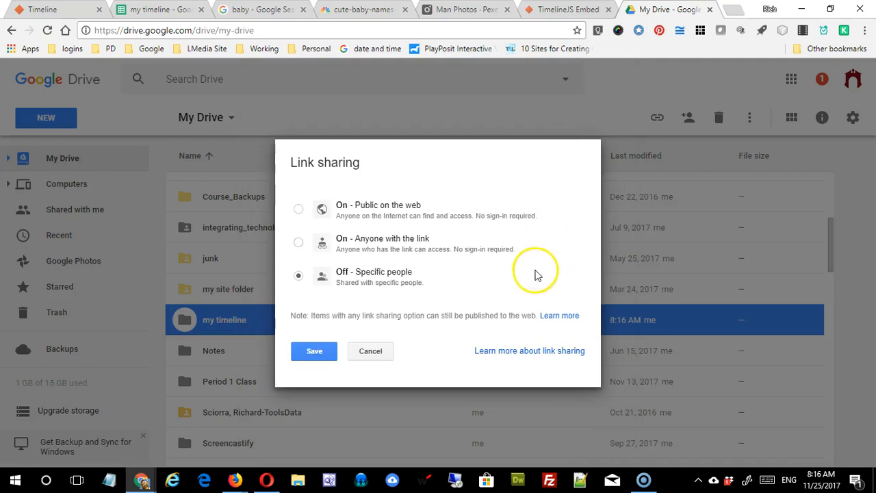
left_click(298, 209)
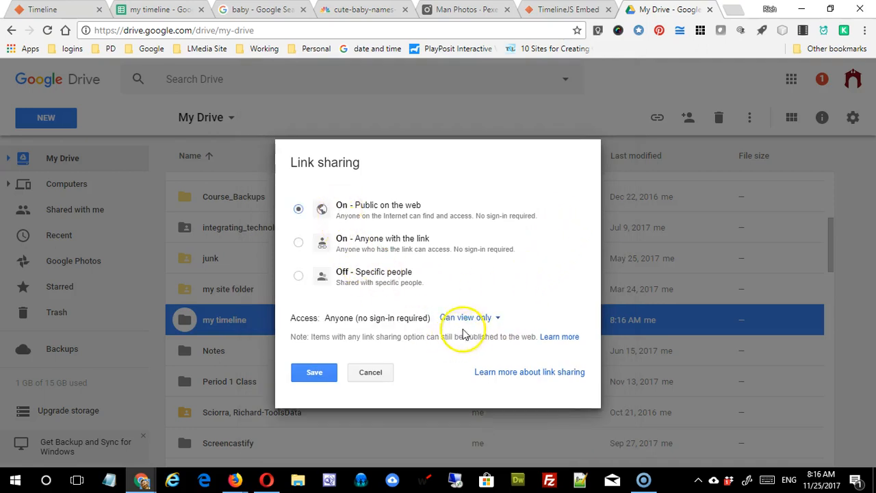
left_click(312, 372)
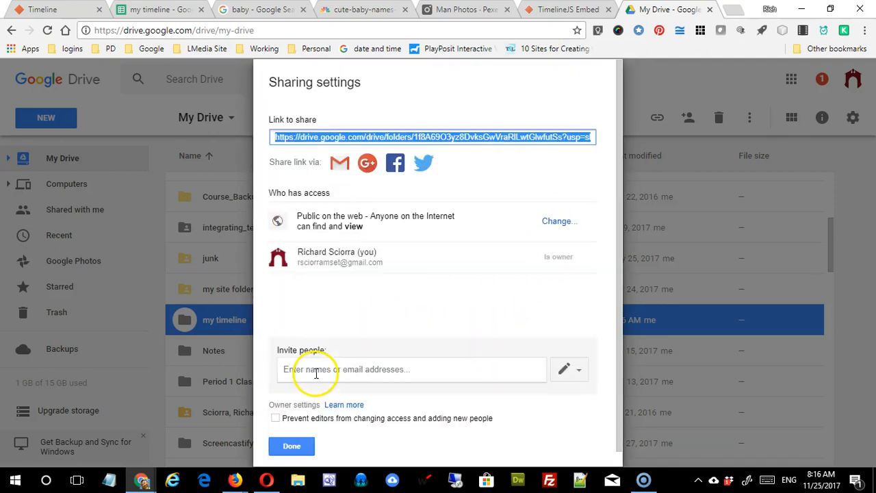
left_click(292, 446)
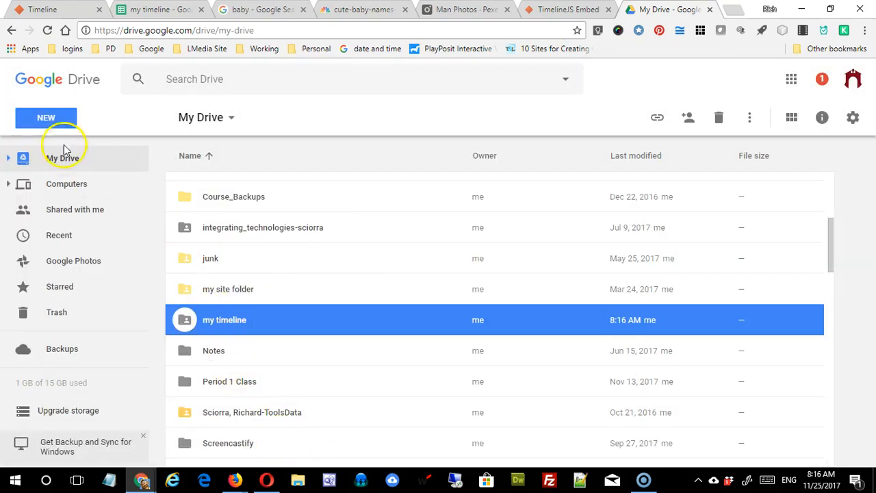
double_click(192, 322)
left_click(43, 115)
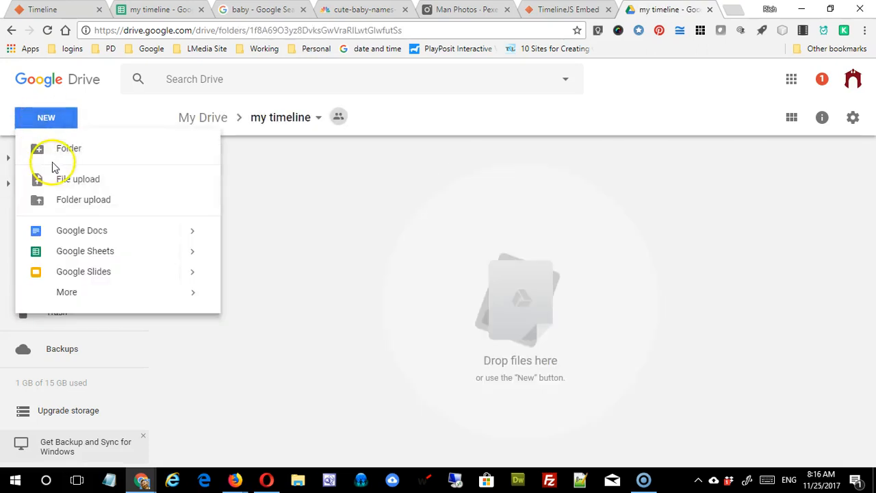
left_click(53, 180)
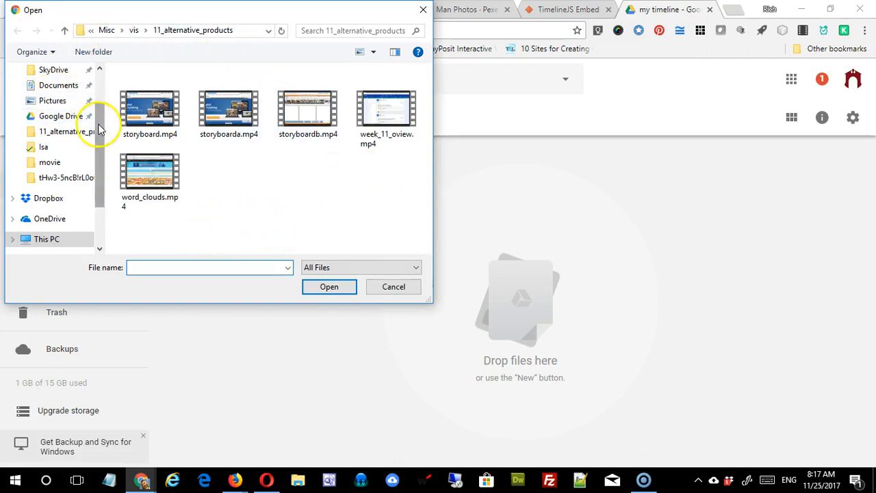
scroll(90, 98, "up", 1)
left_click(58, 114)
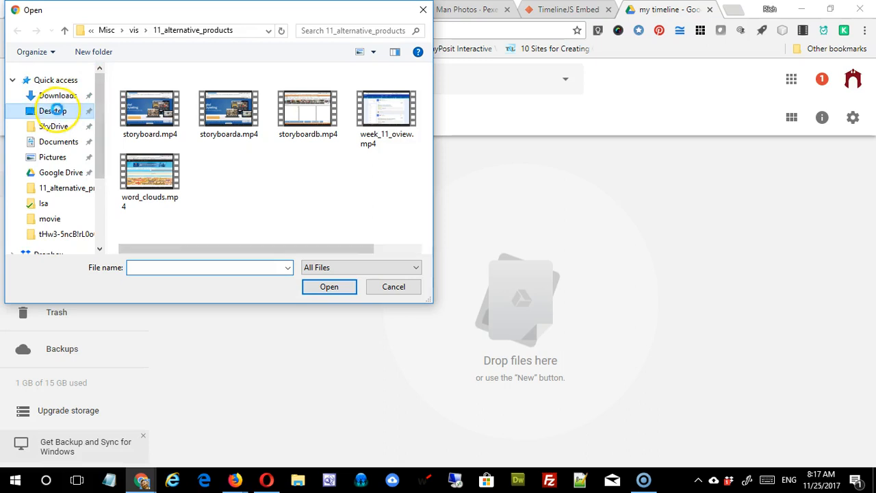
left_click_drag(424, 161, 425, 226)
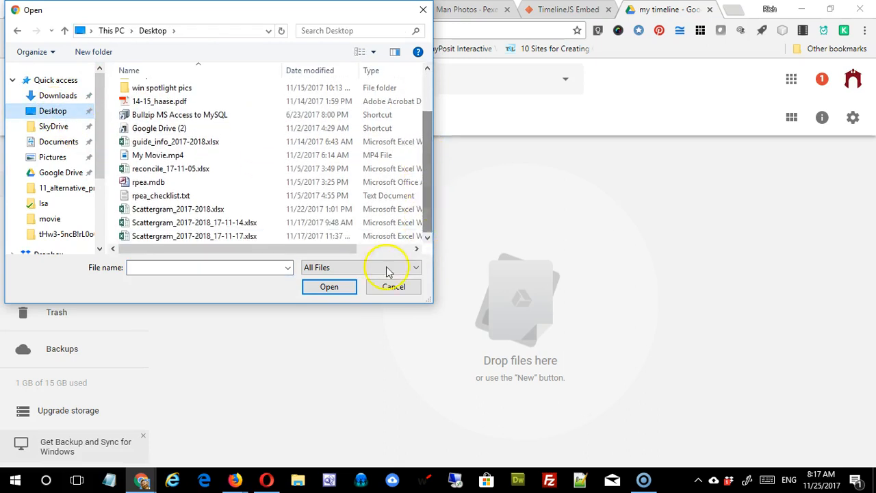
left_click(393, 288)
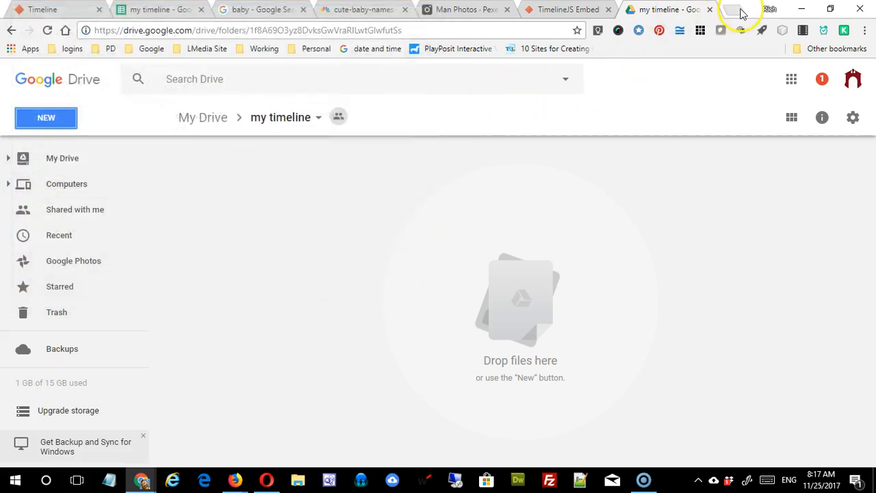
Step: Save the smiling baby search image to the Desktop as baby.jpg and return to the Drive folder
left_click(264, 10)
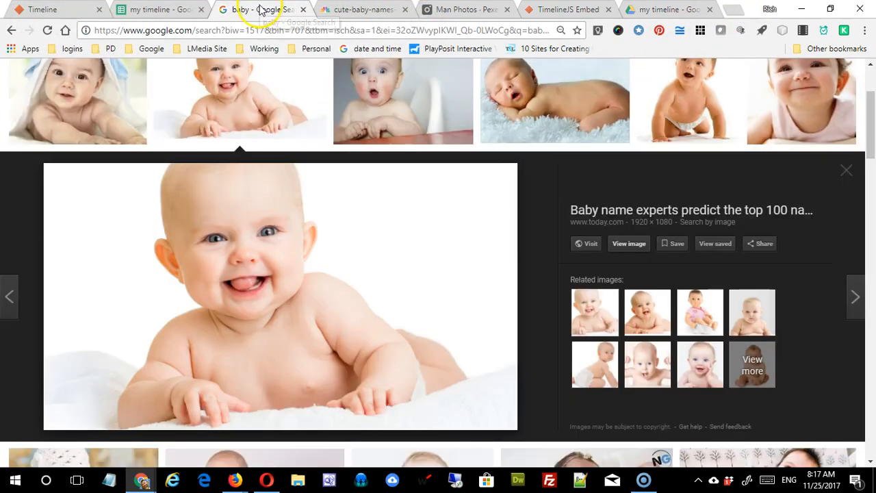
right_click(313, 262)
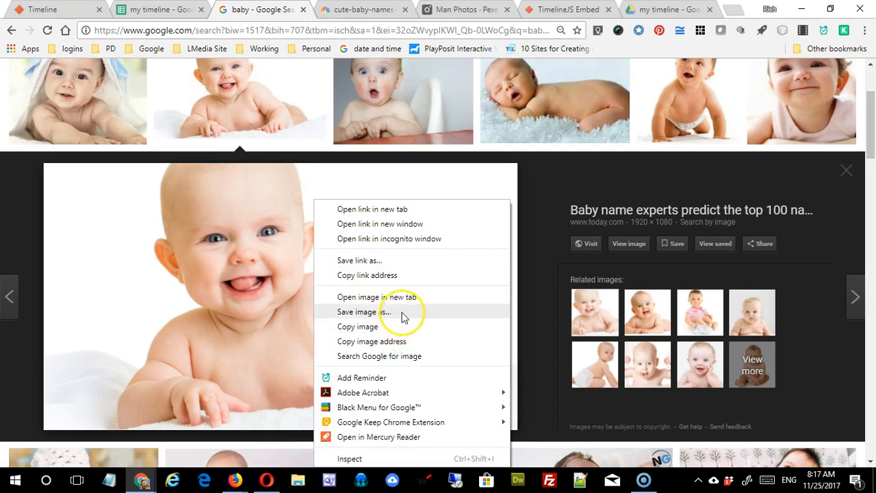
left_click(403, 313)
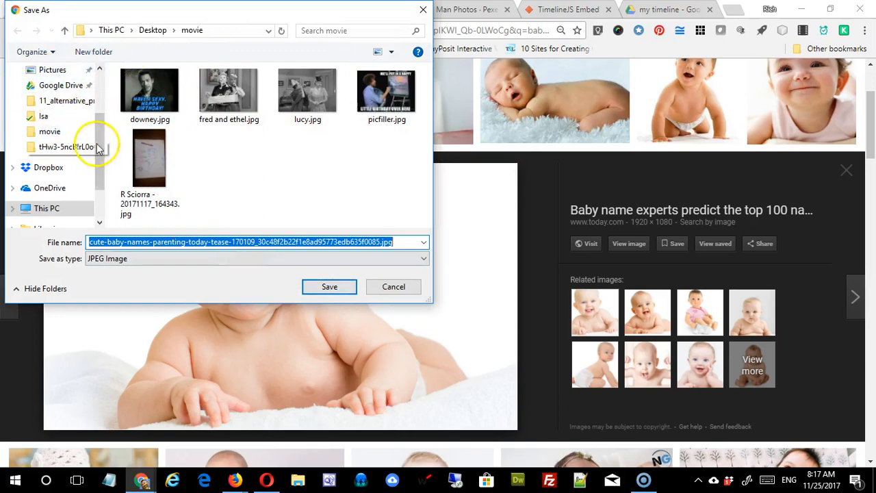
left_click_drag(96, 134, 98, 94)
left_click(53, 113)
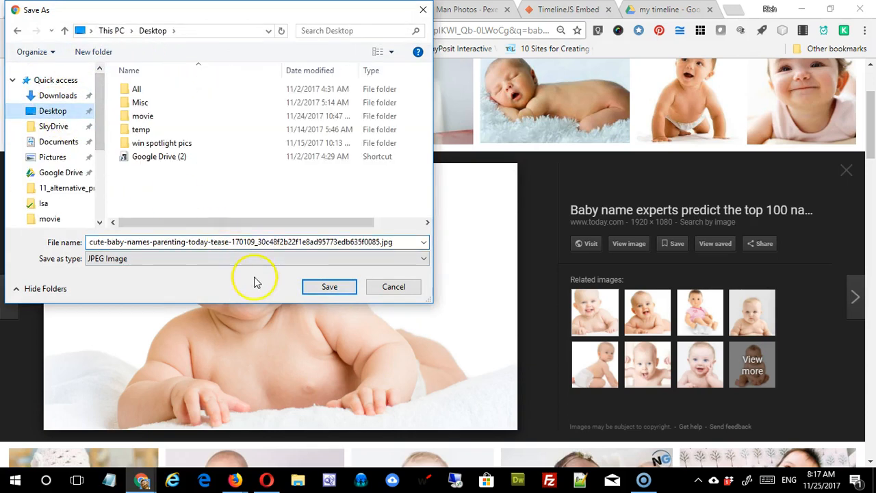
left_click(351, 243)
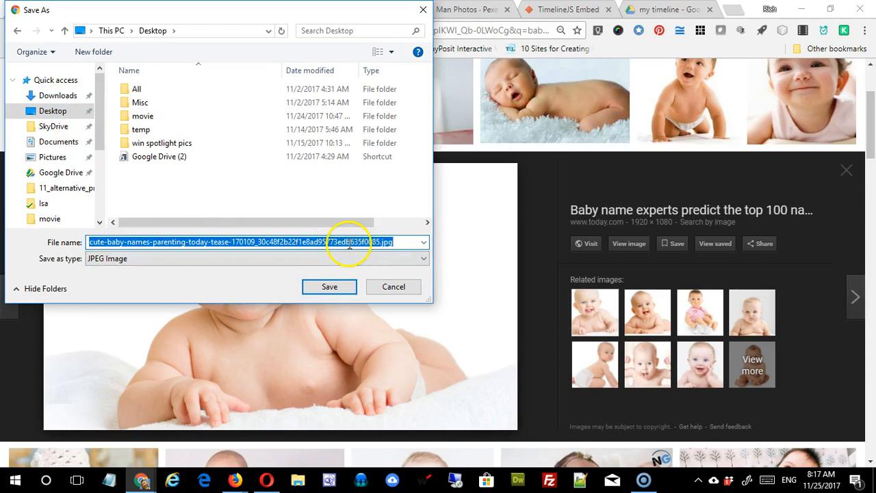
type("baby")
key("Return")
left_click(470, 172)
left_click(675, 10)
Step: Upload baby.jpg from the computer into the 'my timeline' folder
left_click(397, 252)
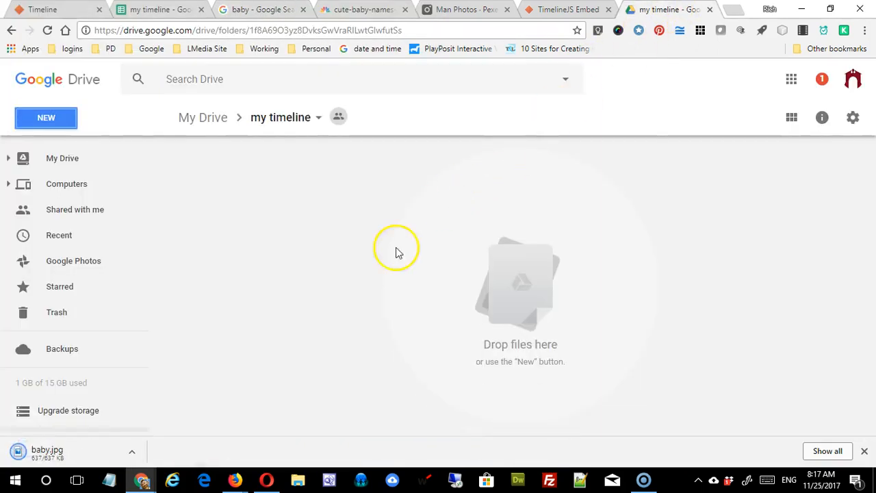
left_click(51, 125)
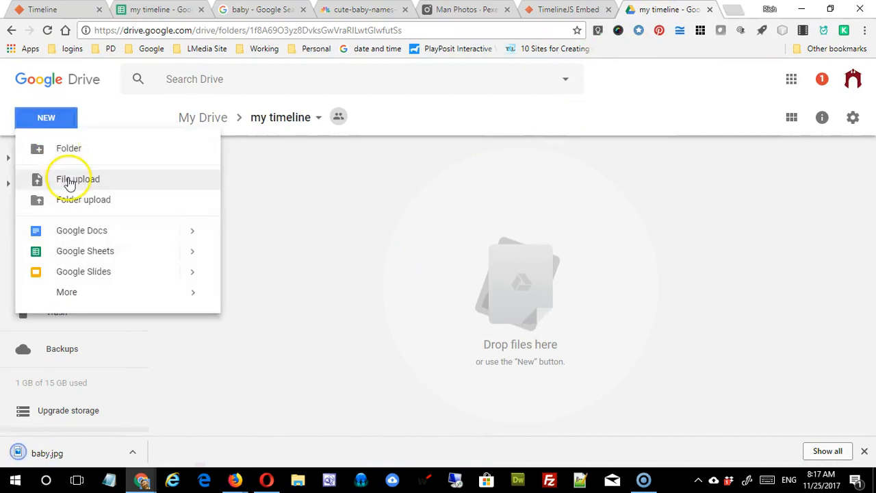
left_click(71, 182)
double_click(148, 173)
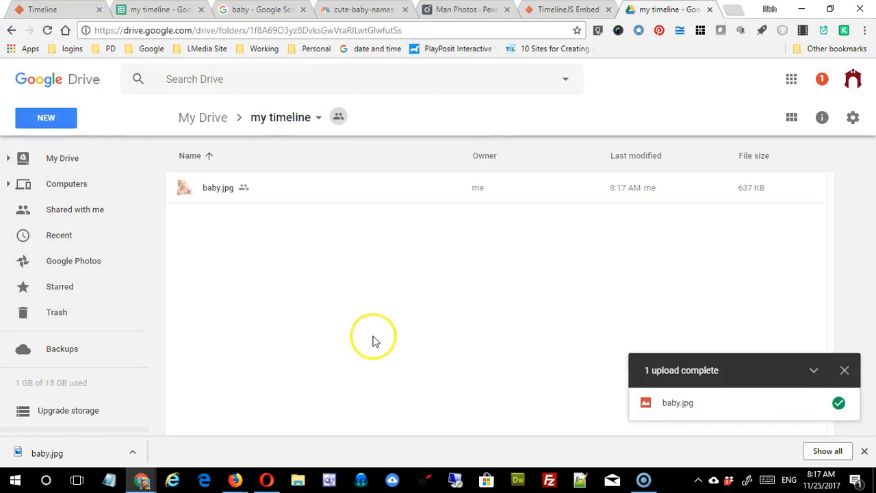
Step: Copy baby.jpg's public shareable link from its sharing settings
left_click(219, 188)
right_click(219, 188)
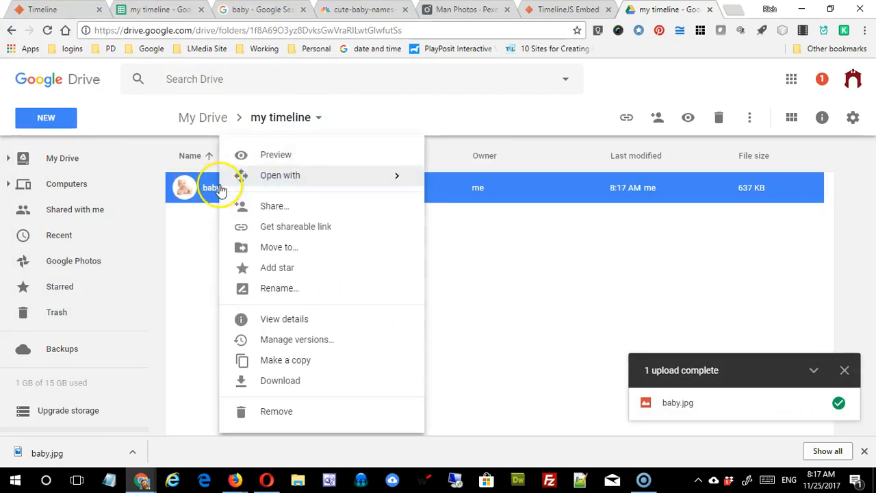
left_click(277, 208)
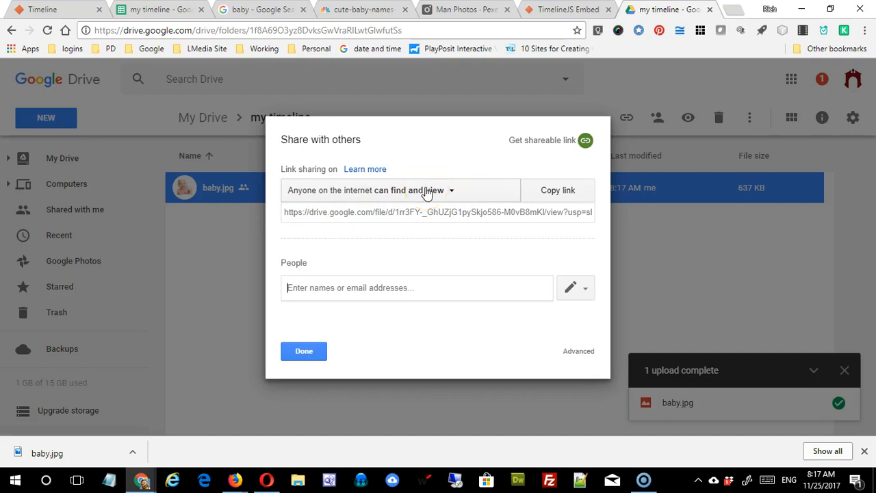
left_click(416, 209)
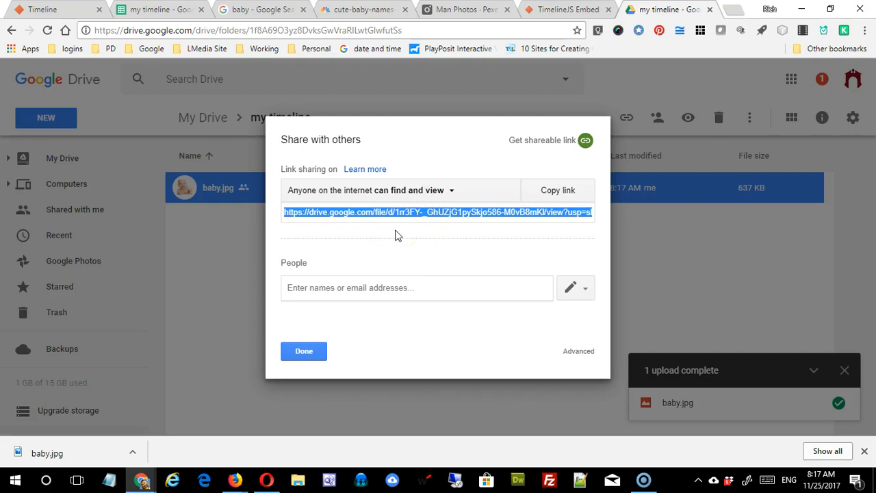
left_click(166, 9)
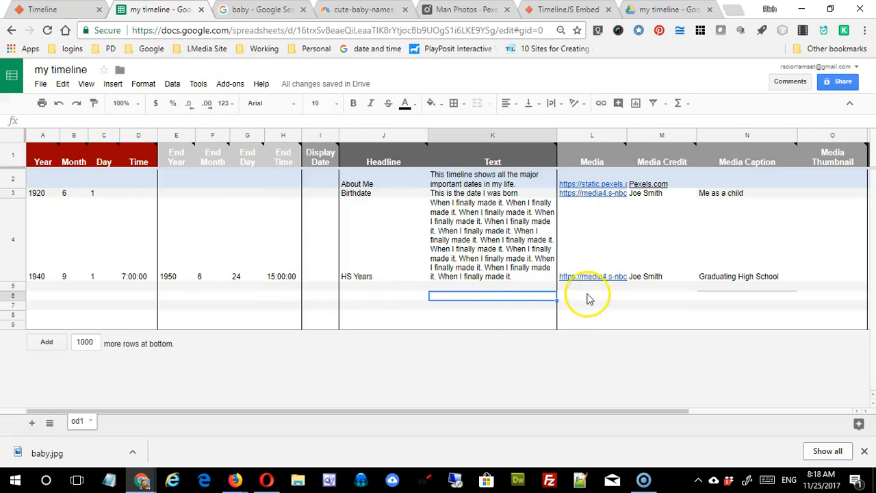
Step: Paste baby.jpg's Drive link into Media cell L4, checking the Graduating High School caption in N4
left_click(587, 286)
left_click(586, 278)
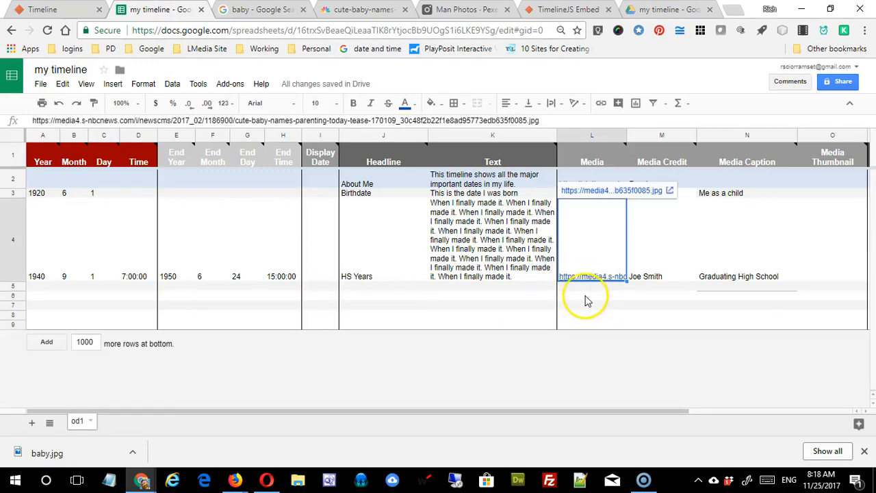
left_click(601, 297)
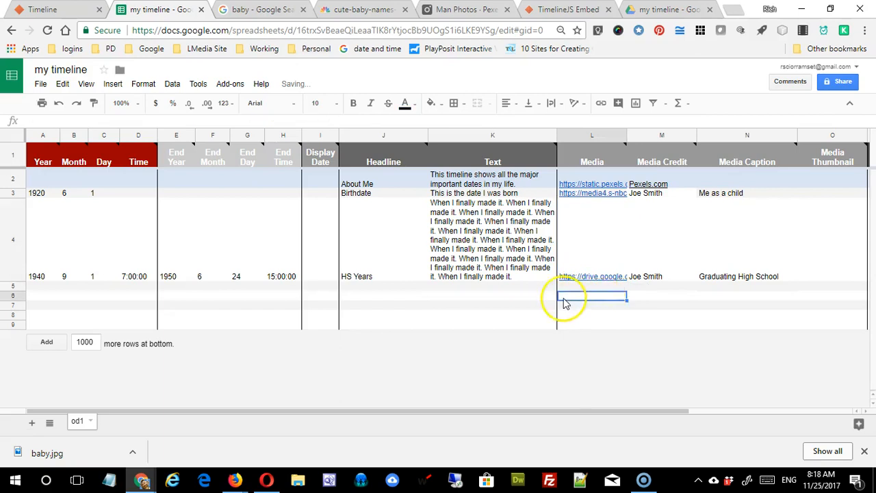
left_click(546, 307)
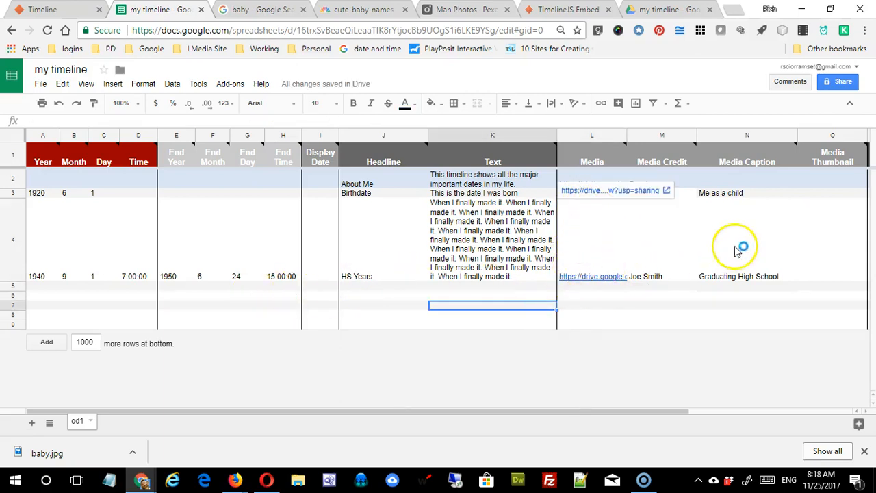
left_click(708, 266)
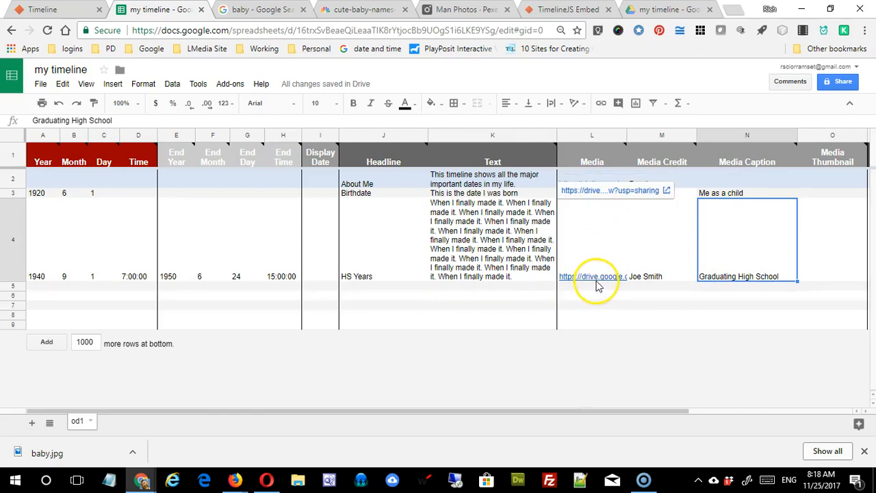
left_click(549, 9)
Step: Reload the timeline and open the HS Years slide's Drive-hosted baby.jpg image to verify it
left_click(47, 30)
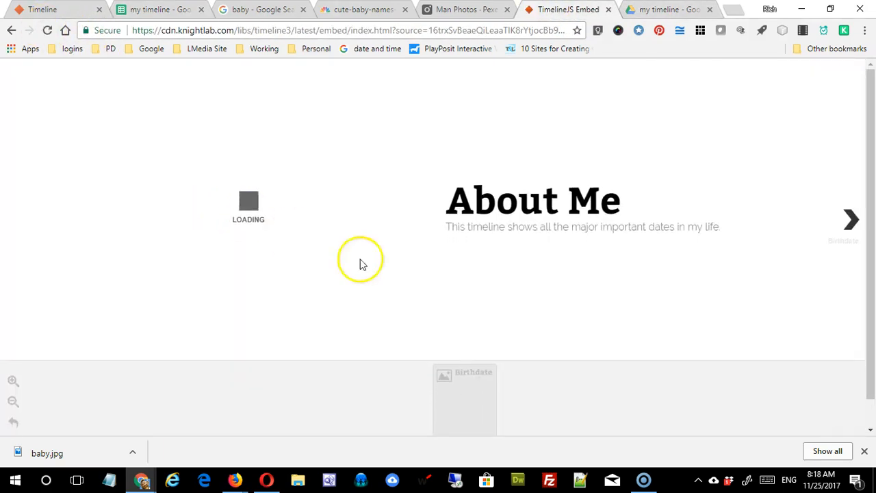
left_click(853, 233)
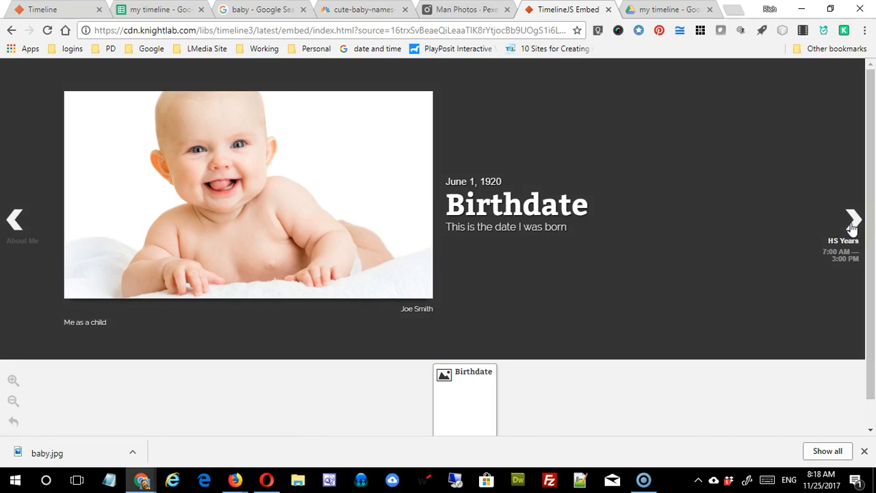
left_click(853, 226)
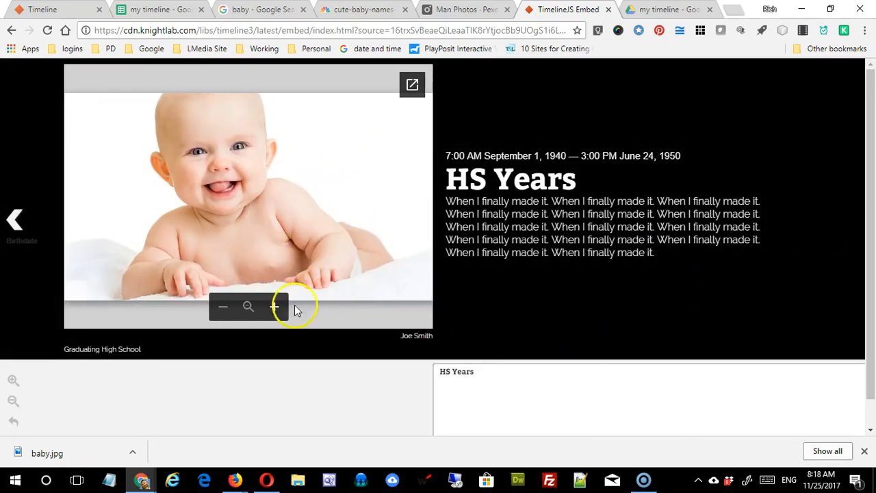
left_click(412, 85)
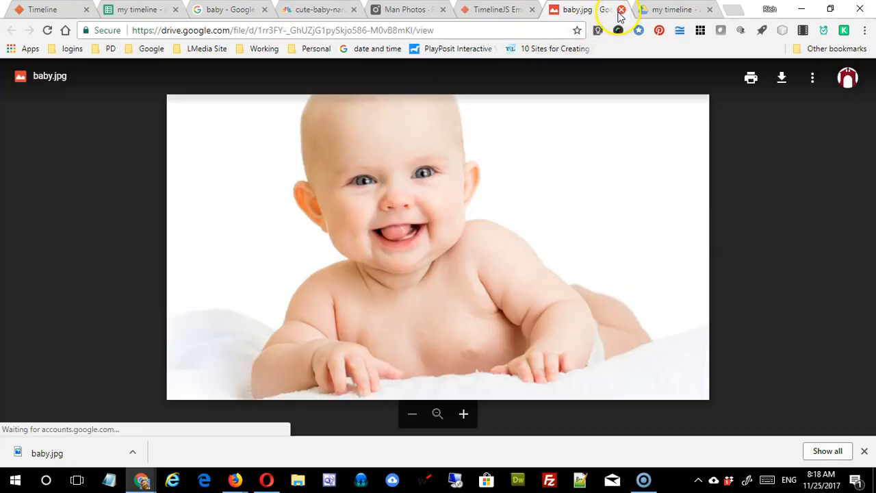
left_click(621, 10)
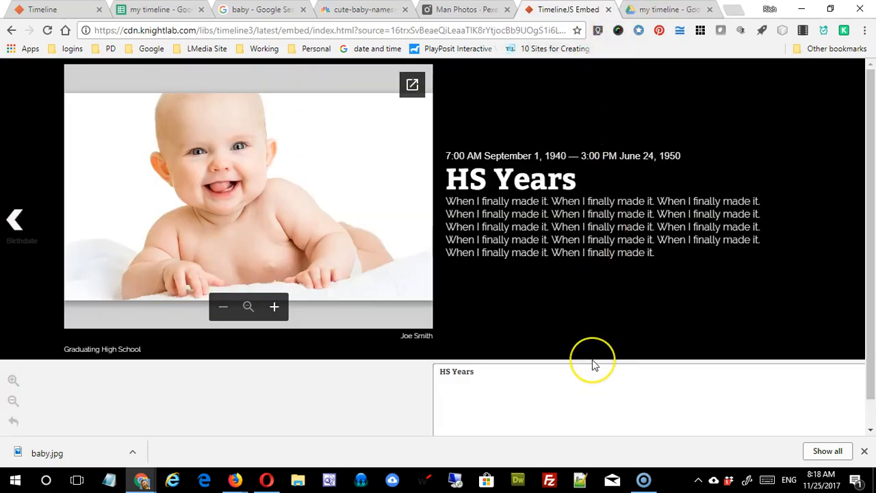